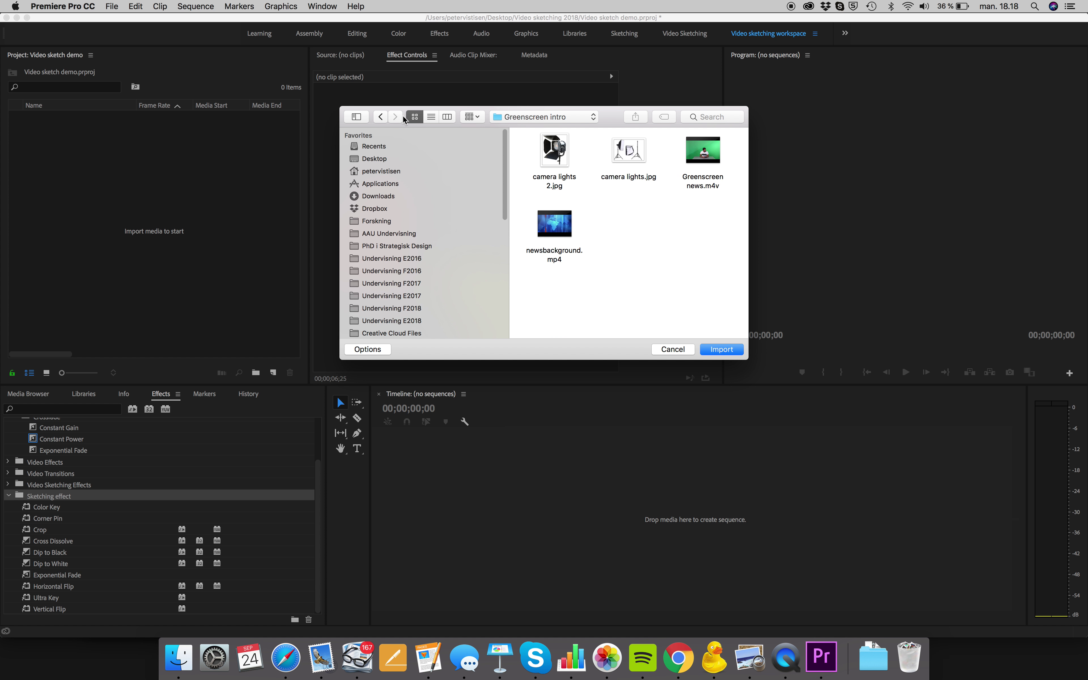
Step: Import the Greenscreen intro folder from the Desktop into the project and expand its bin
click(383, 117)
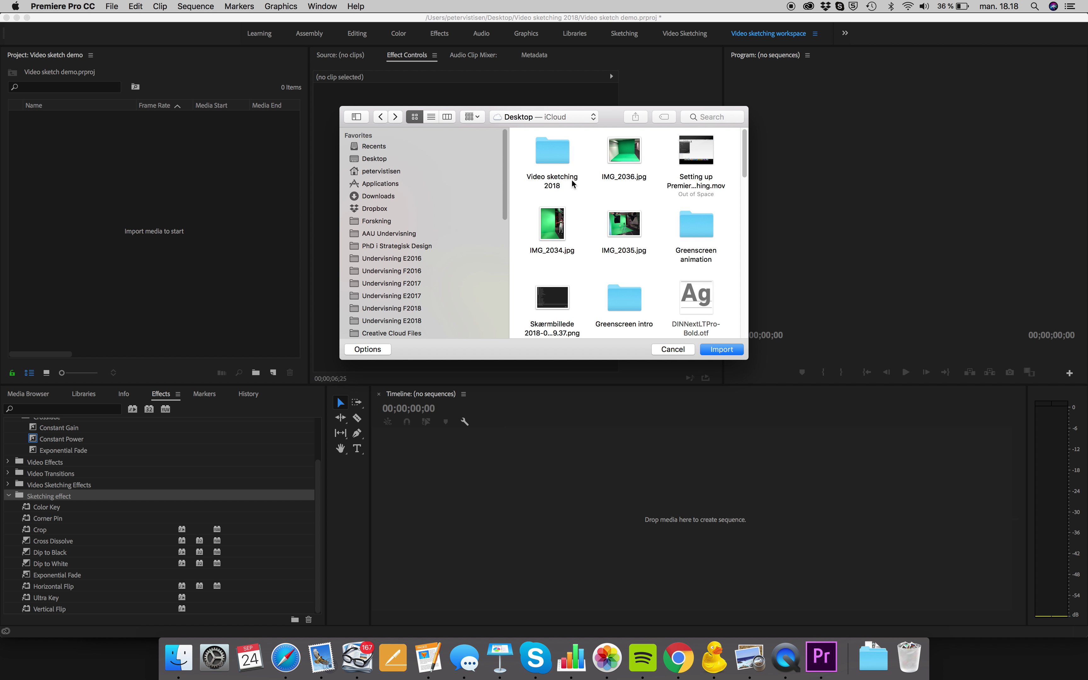
click(613, 305)
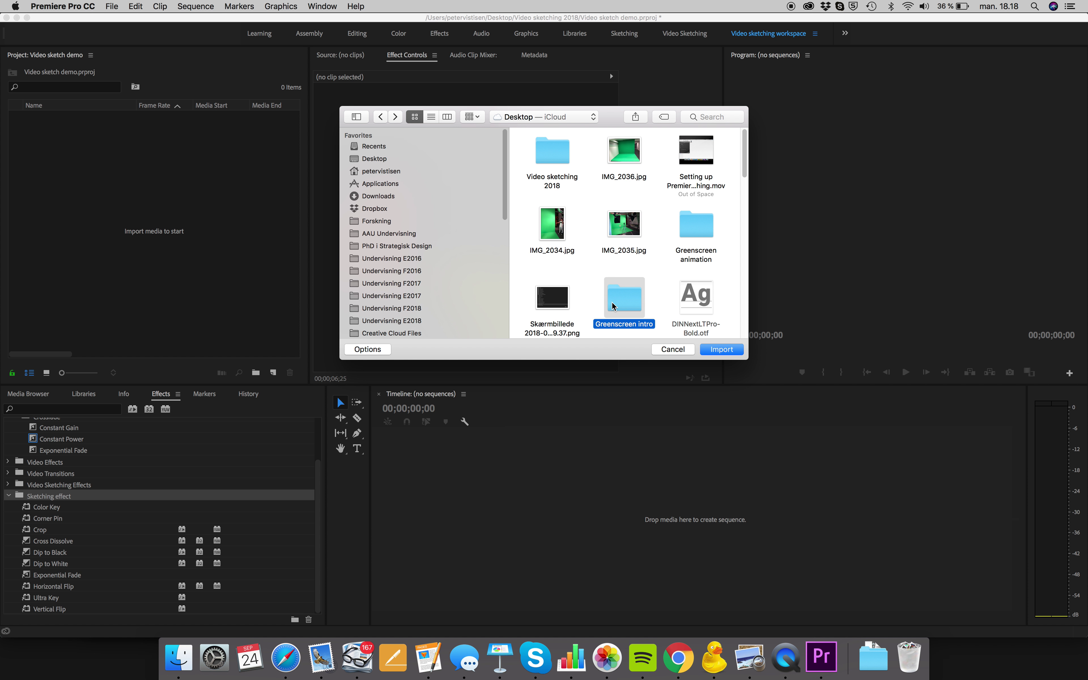
click(721, 350)
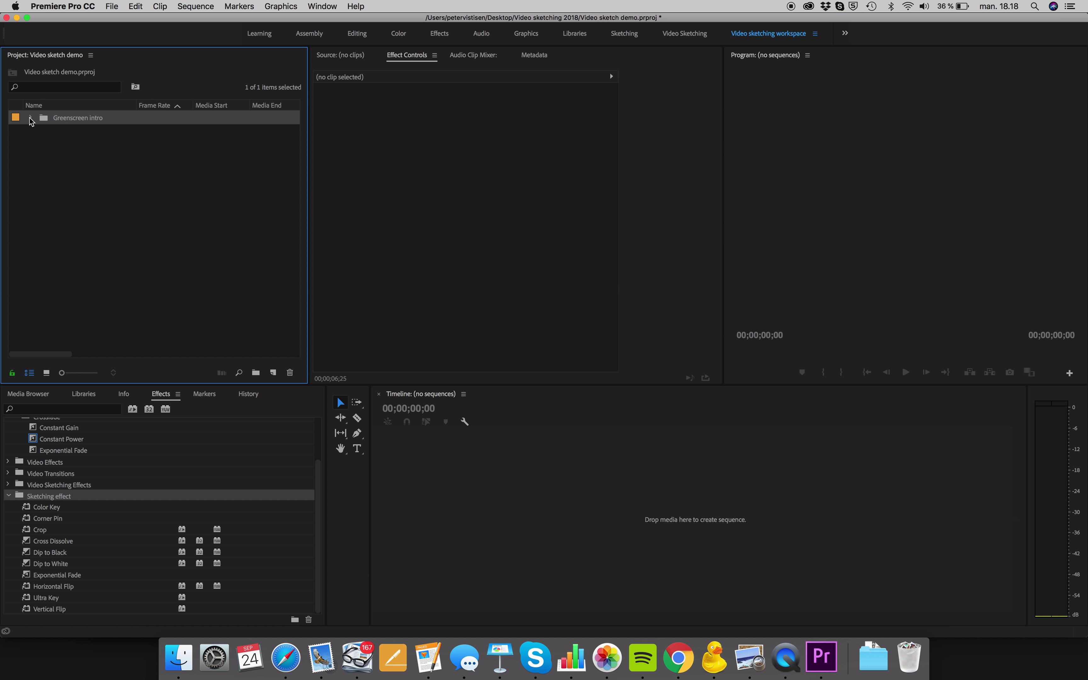
click(31, 117)
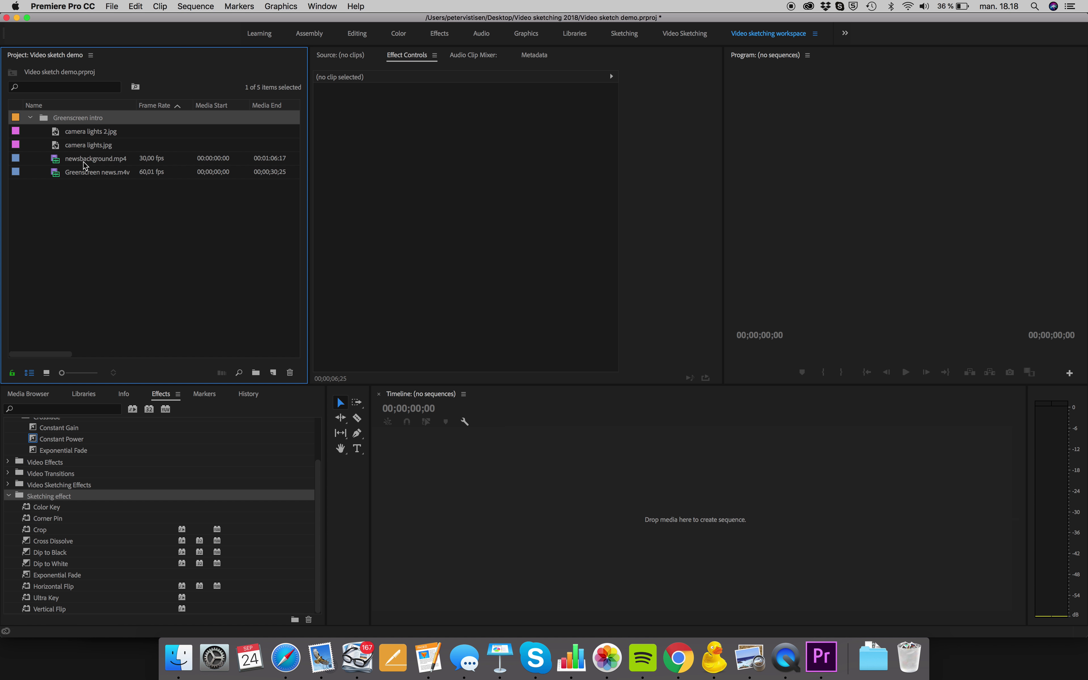
Step: Preview Greenscreen news.m4v, create a timeline sequence from it and move the playhead to 00;00;08;05
mouse_move(83, 163)
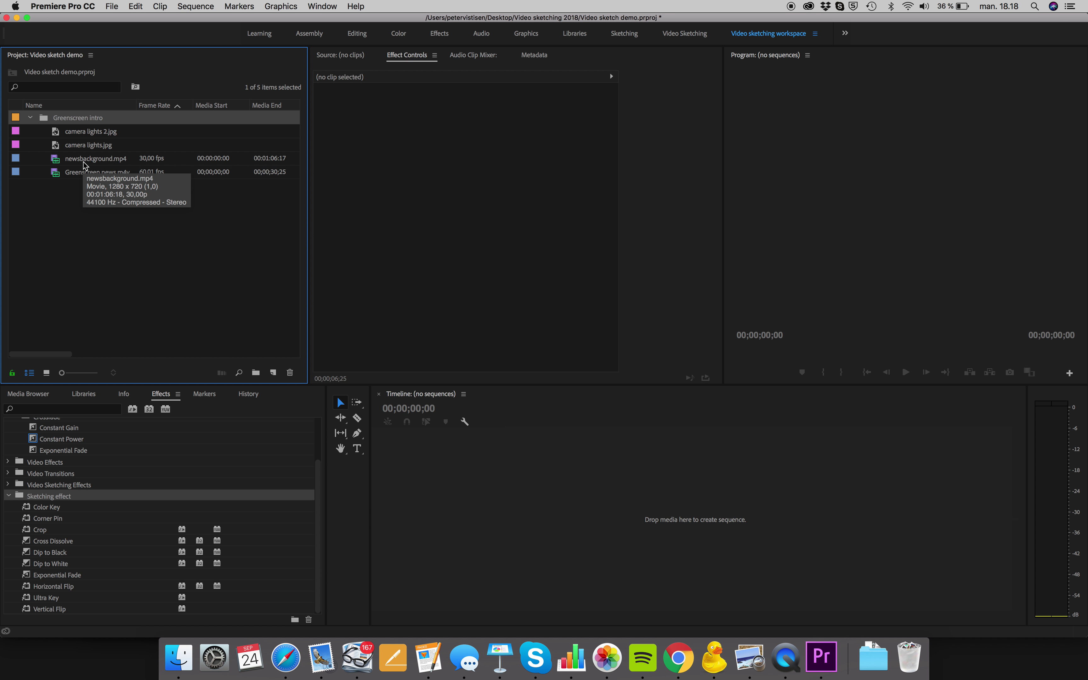
click(57, 161)
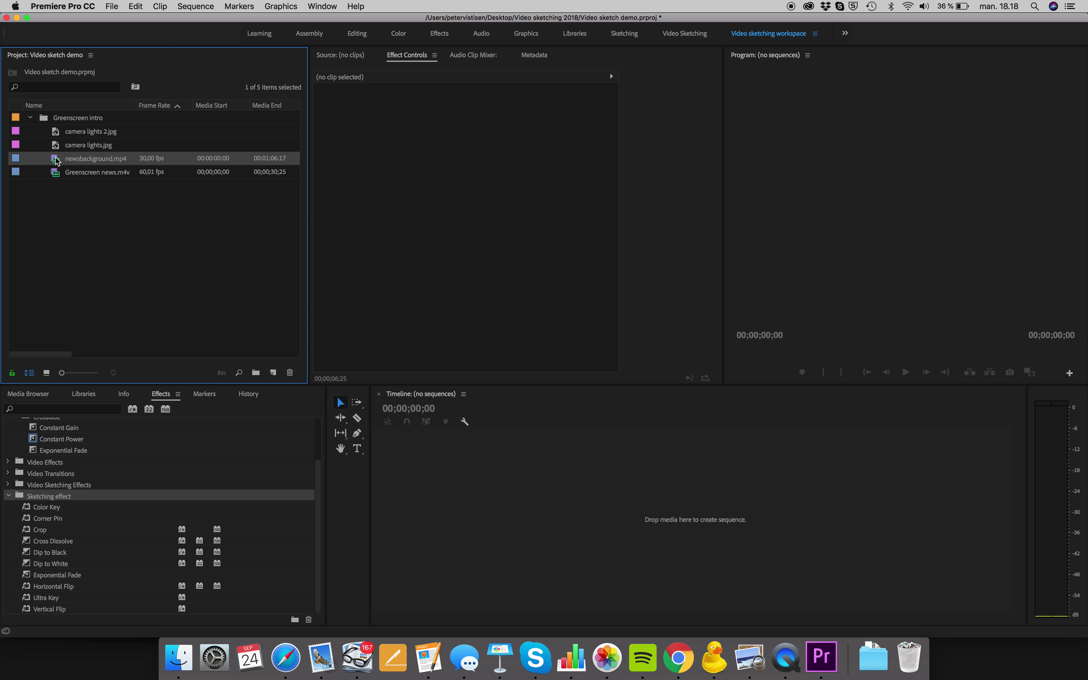
click(57, 179)
double_click(56, 175)
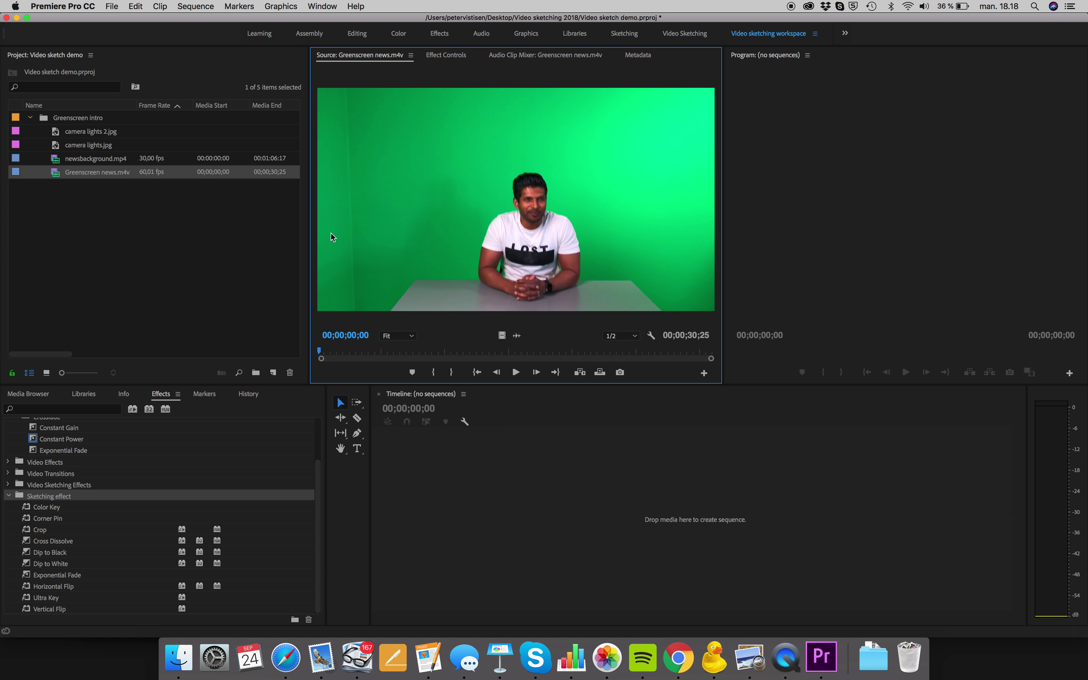
drag(341, 352, 300, 340)
drag(56, 174, 390, 494)
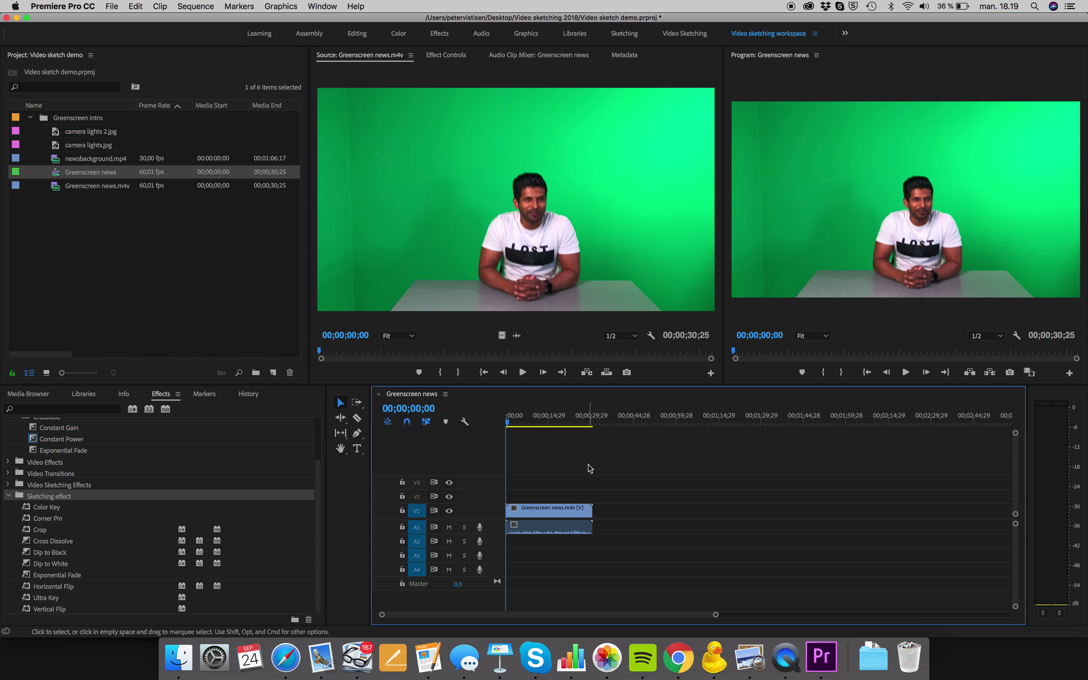
drag(521, 424, 531, 425)
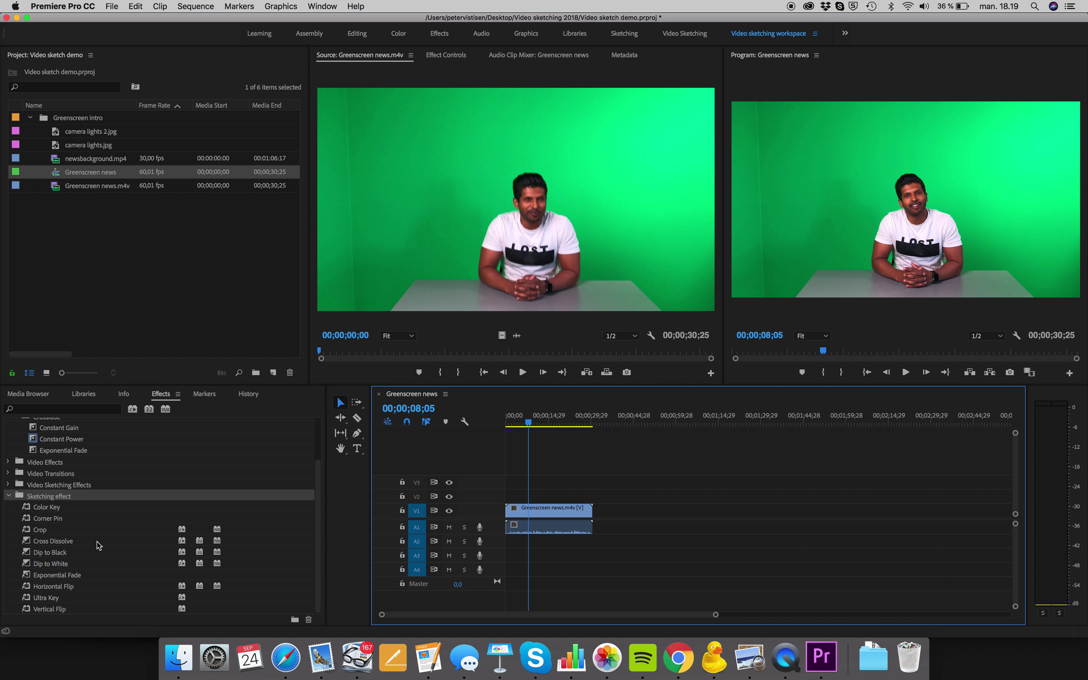
Step: Search the effects for "key" and clear the search again
click(44, 596)
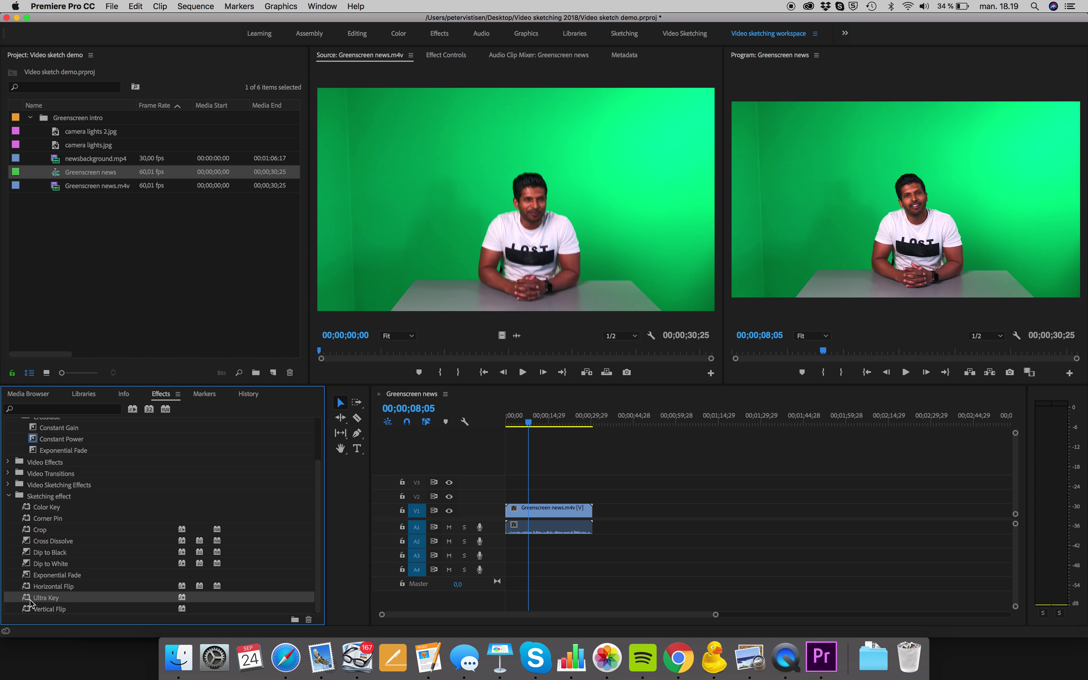
click(60, 501)
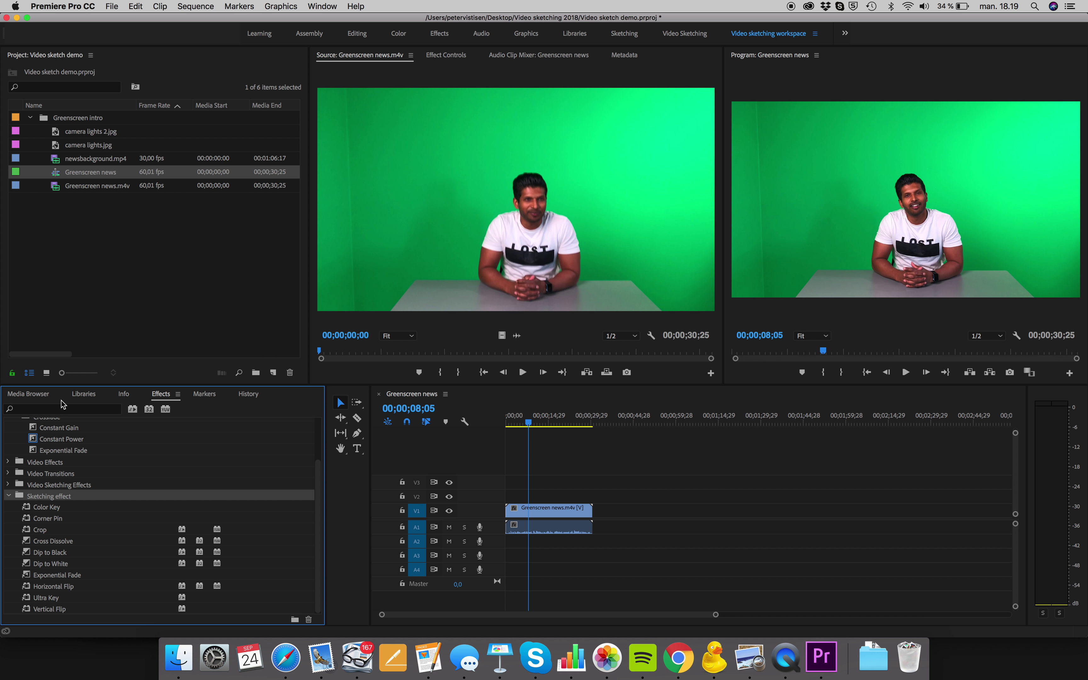
click(63, 410)
text(key)
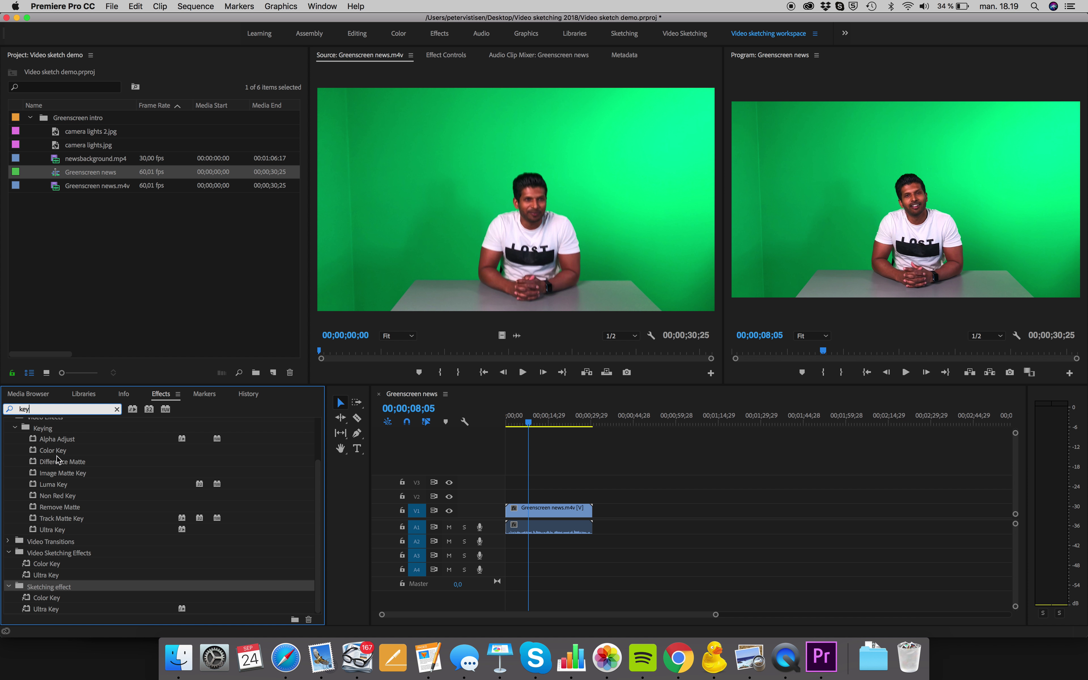
click(117, 409)
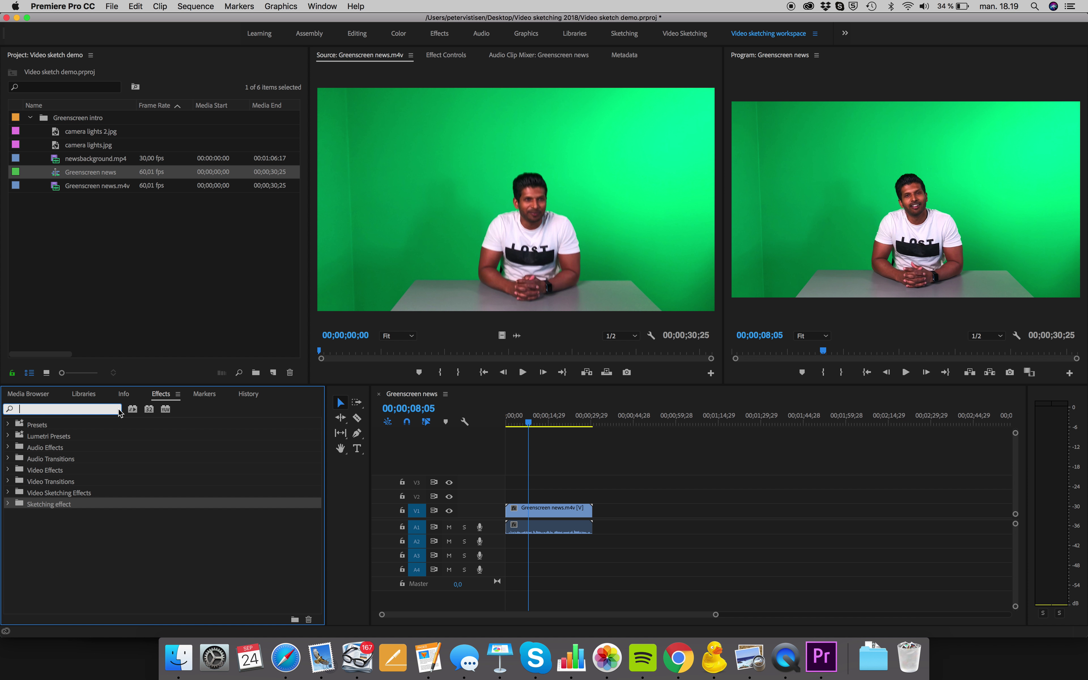
Step: Apply Ultra Key from the Sketching effect folder to the Greenscreen news.m4v clip and show its effect settings
click(7, 504)
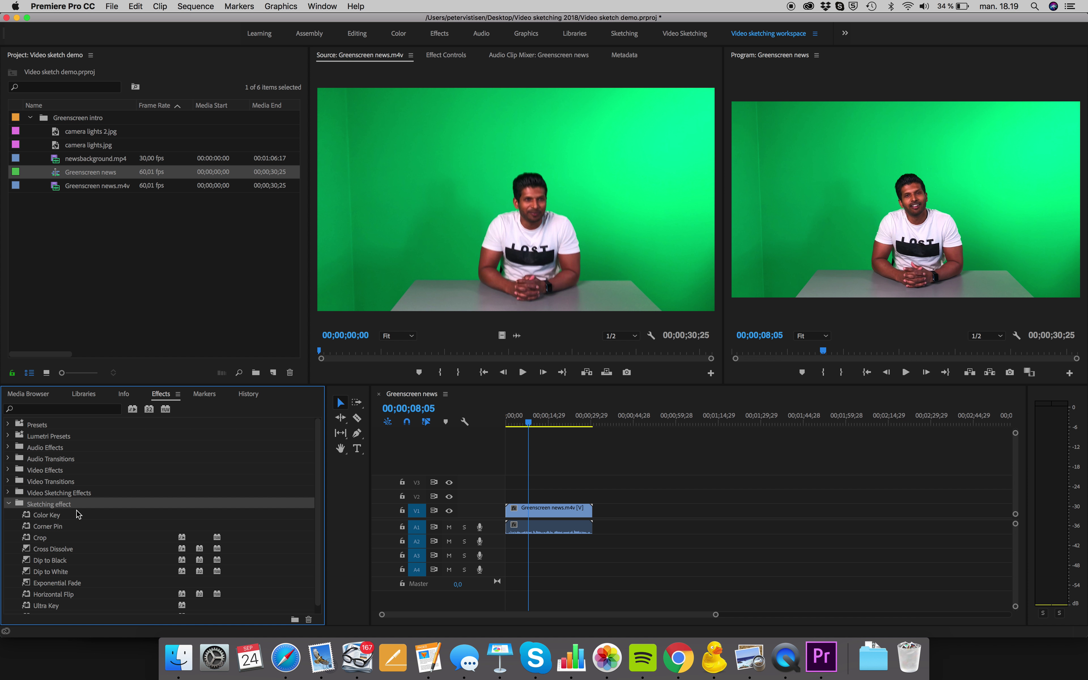
scroll(78, 514, down, 1)
drag(47, 598, 566, 514)
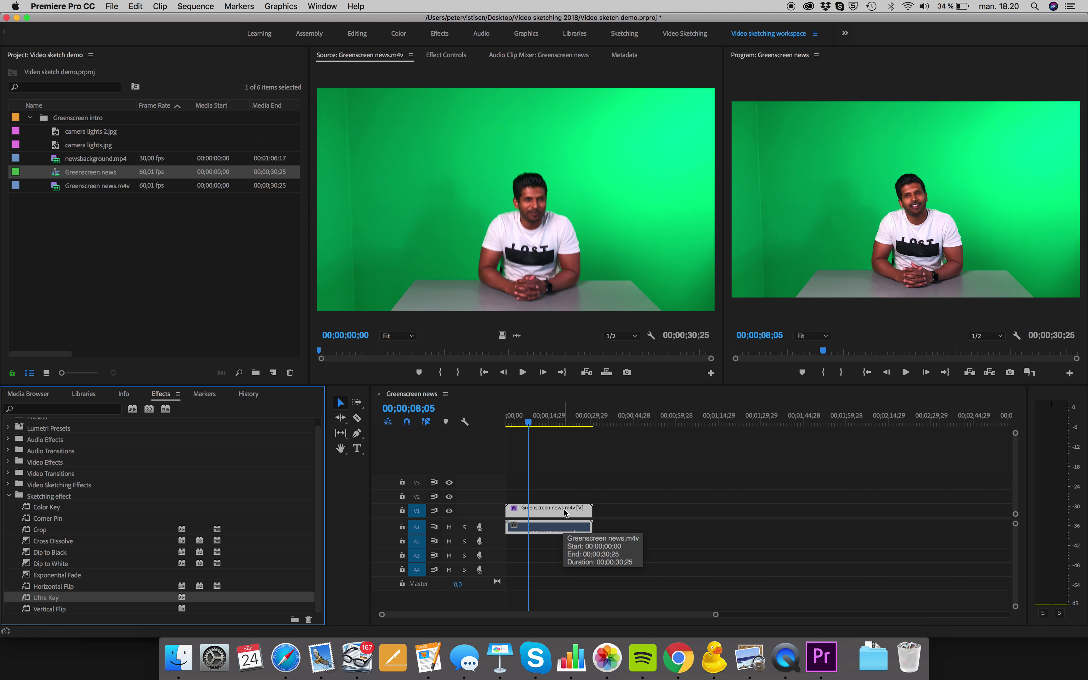
click(448, 56)
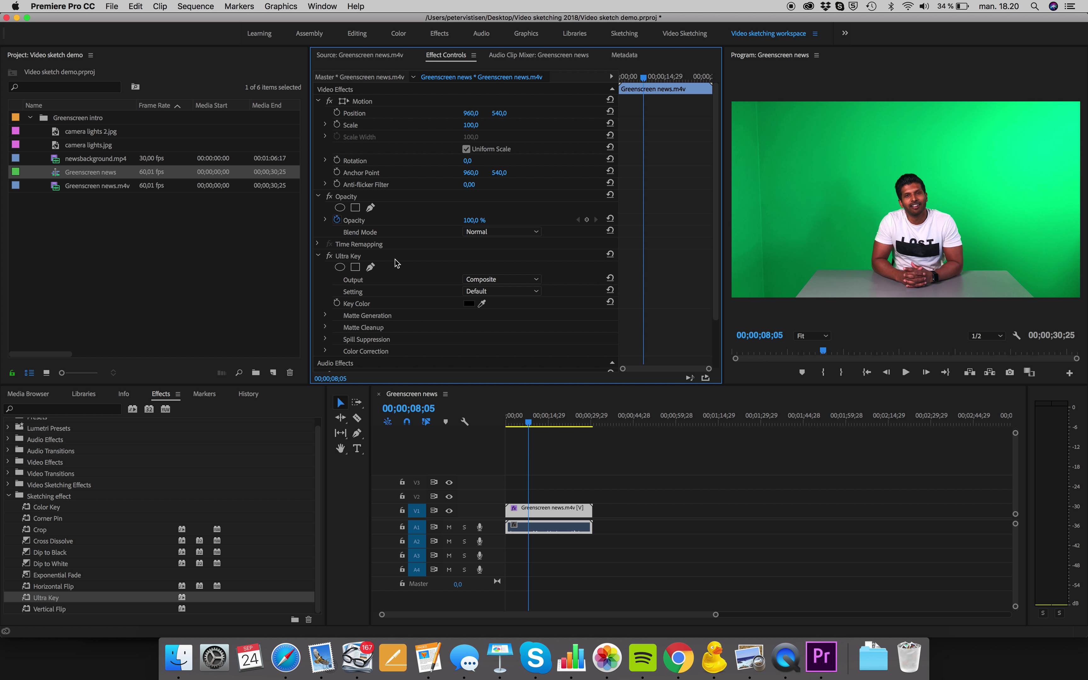
click(368, 258)
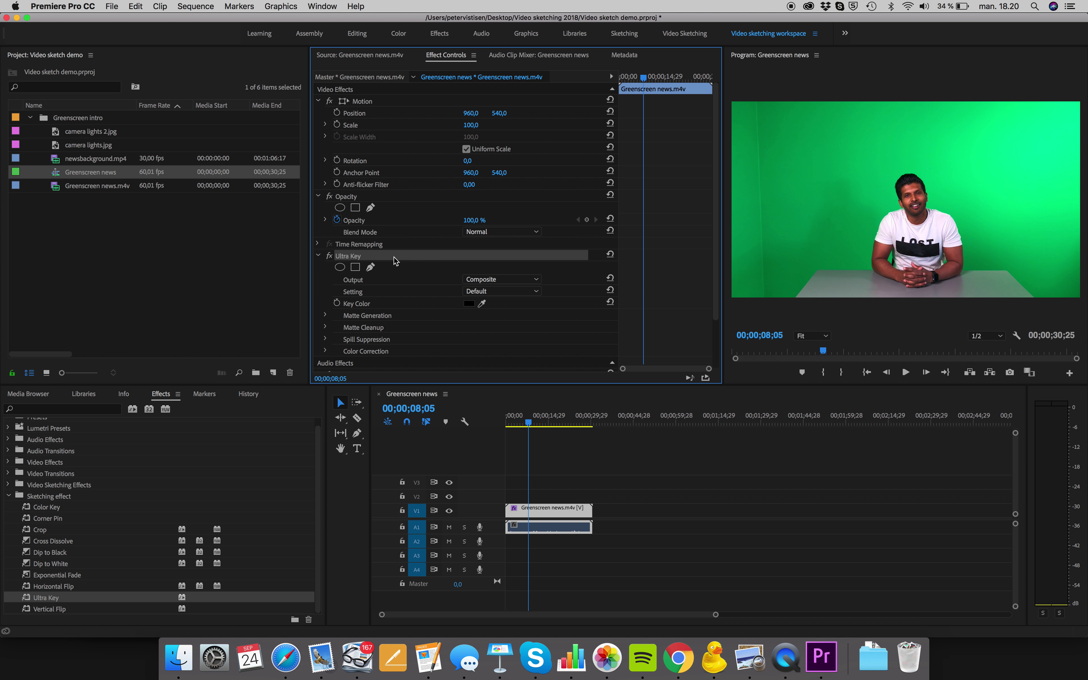
Step: Set the Ultra Key key color by sampling the bright green background in the program preview
click(482, 302)
click(484, 305)
drag(485, 304, 1038, 149)
click(1014, 163)
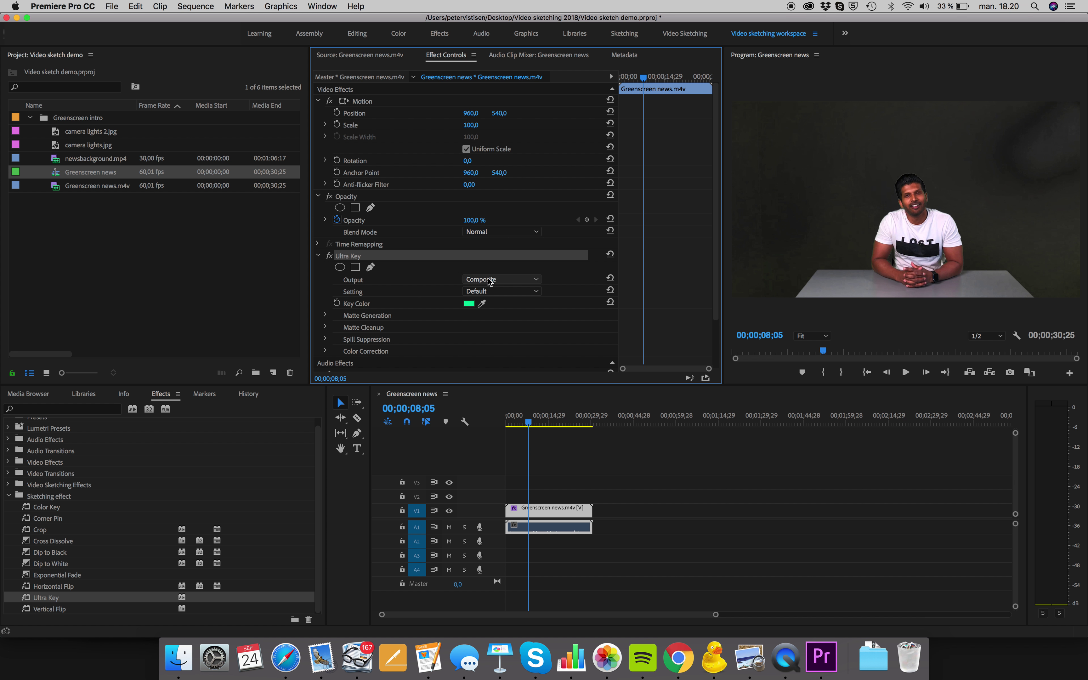
Step: Compare the Aggressive and Default presets of Ultra Key and choose Aggressive as its setting
click(504, 294)
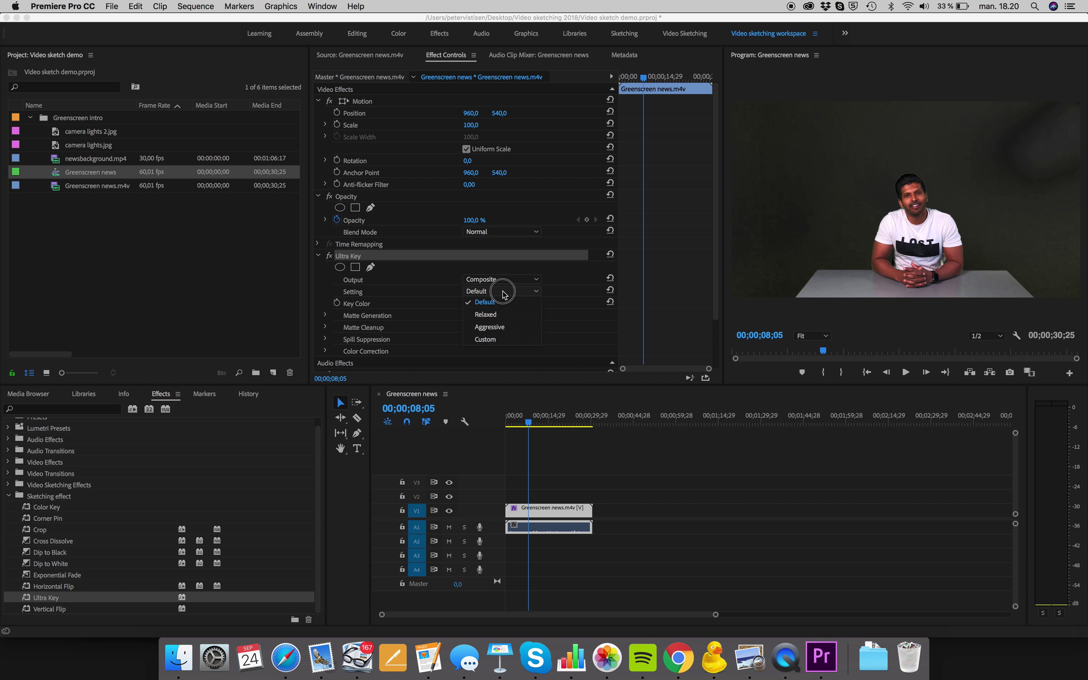
click(495, 329)
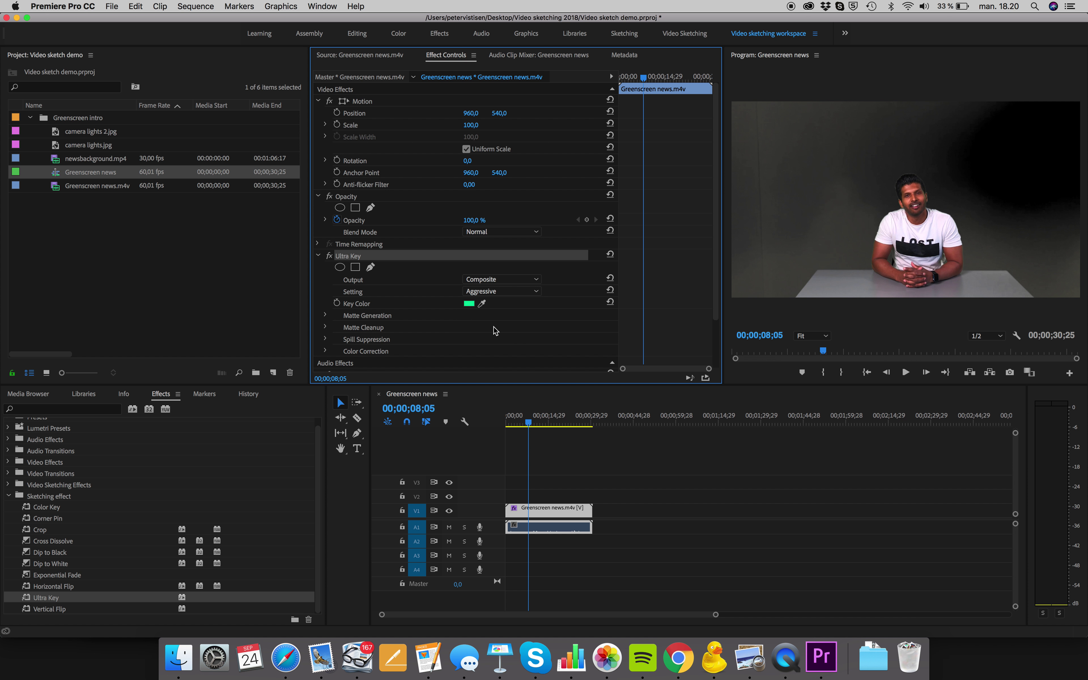
click(494, 292)
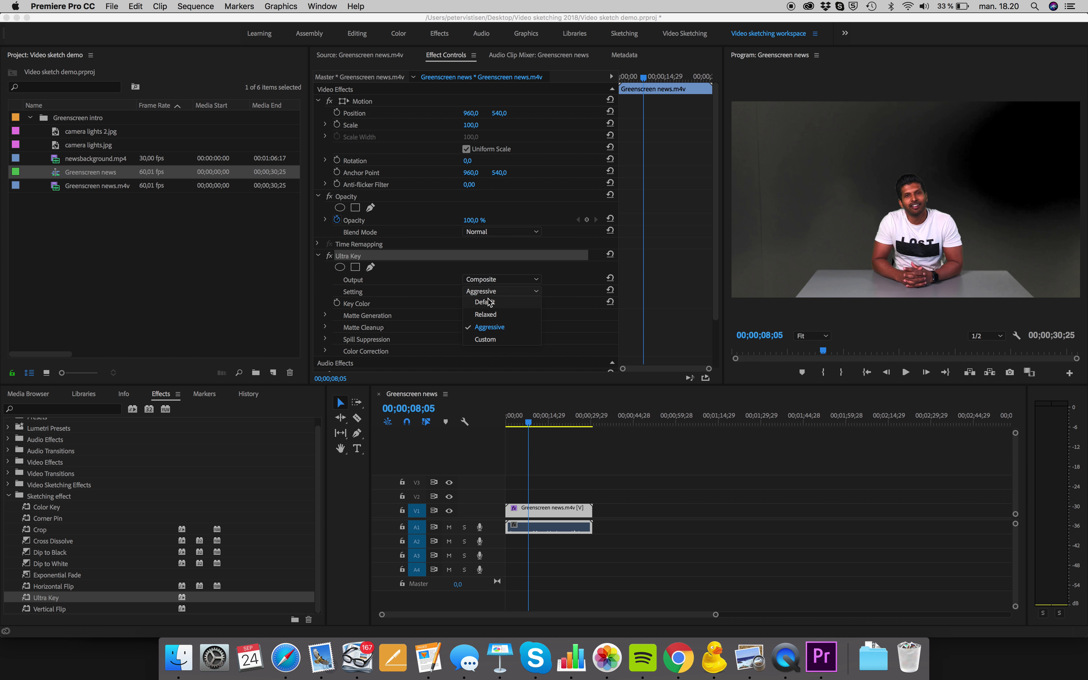
click(490, 302)
click(517, 292)
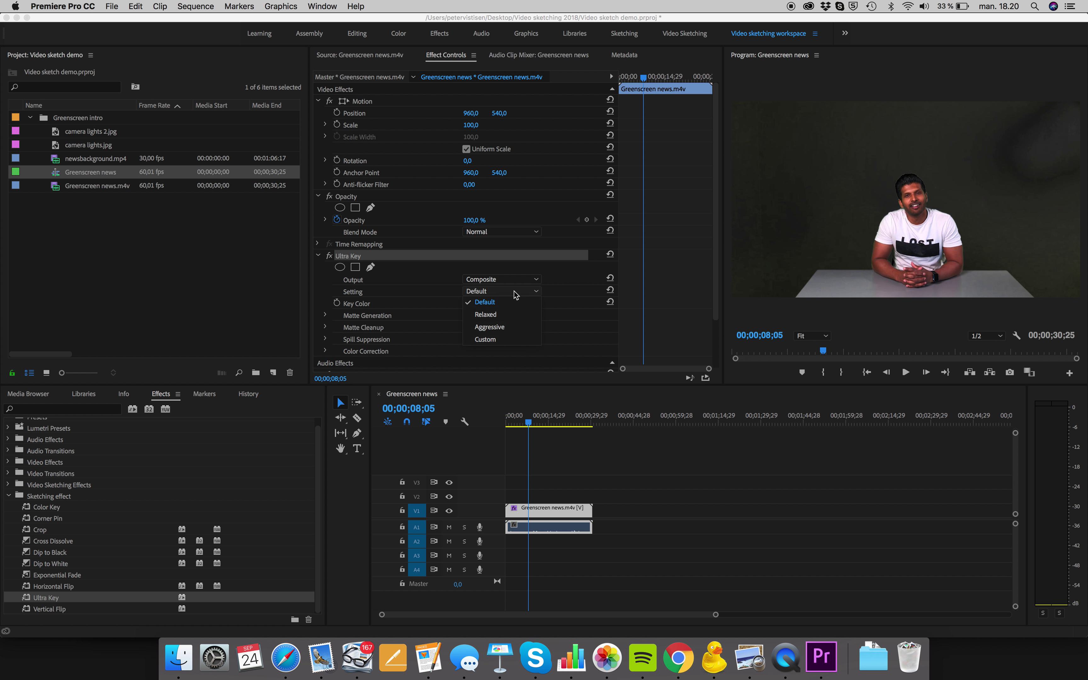
click(497, 327)
Step: Set Highlight to 0 and Shadow to 40 in the Ultra Key matte generation settings
scroll(363, 309, down, 3)
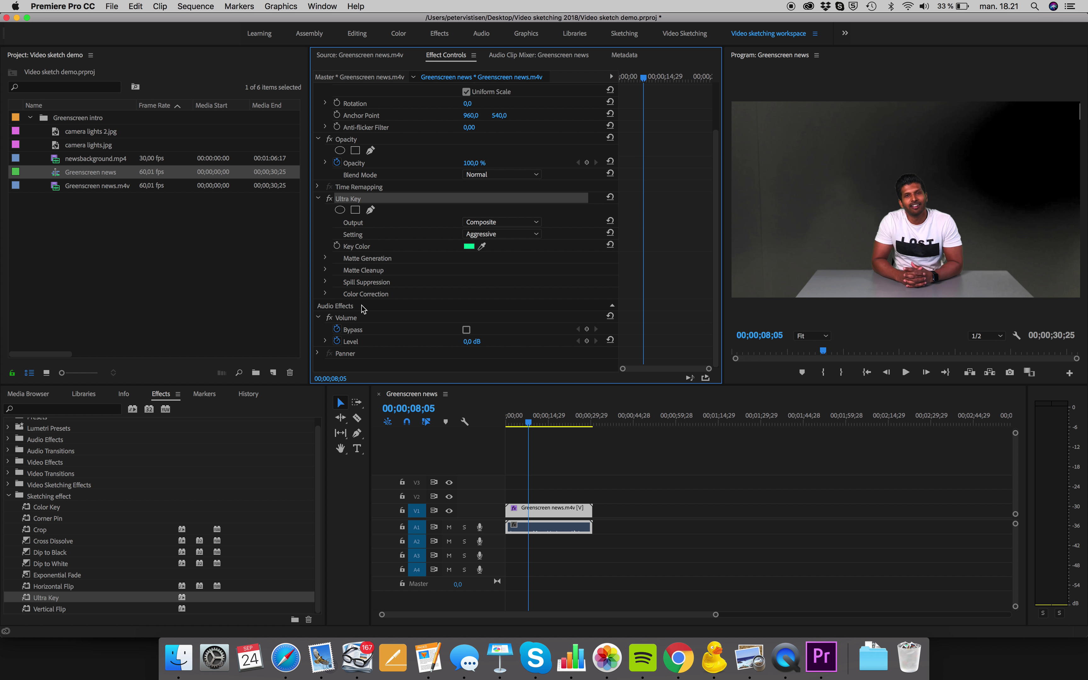
click(326, 258)
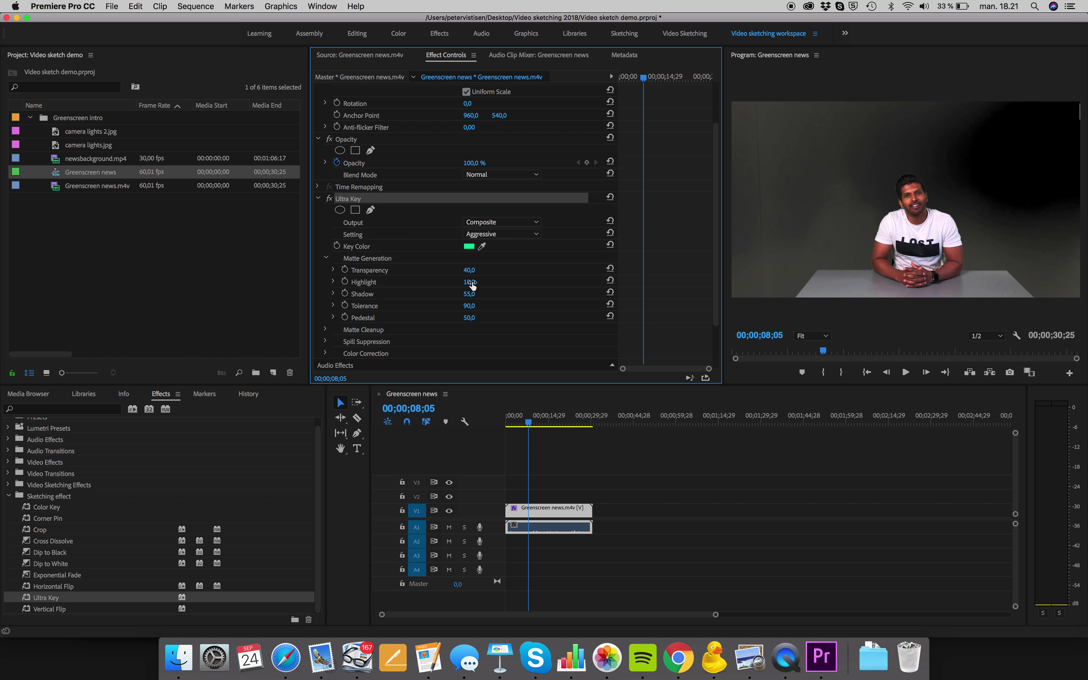
mouse_move(467, 283)
mouse_down()
mouse_move(512, 282)
mouse_move(468, 282)
mouse_move(486, 292)
mouse_up()
mouse_move(471, 293)
mouse_down()
mouse_move(447, 294)
mouse_move(466, 294)
mouse_up()
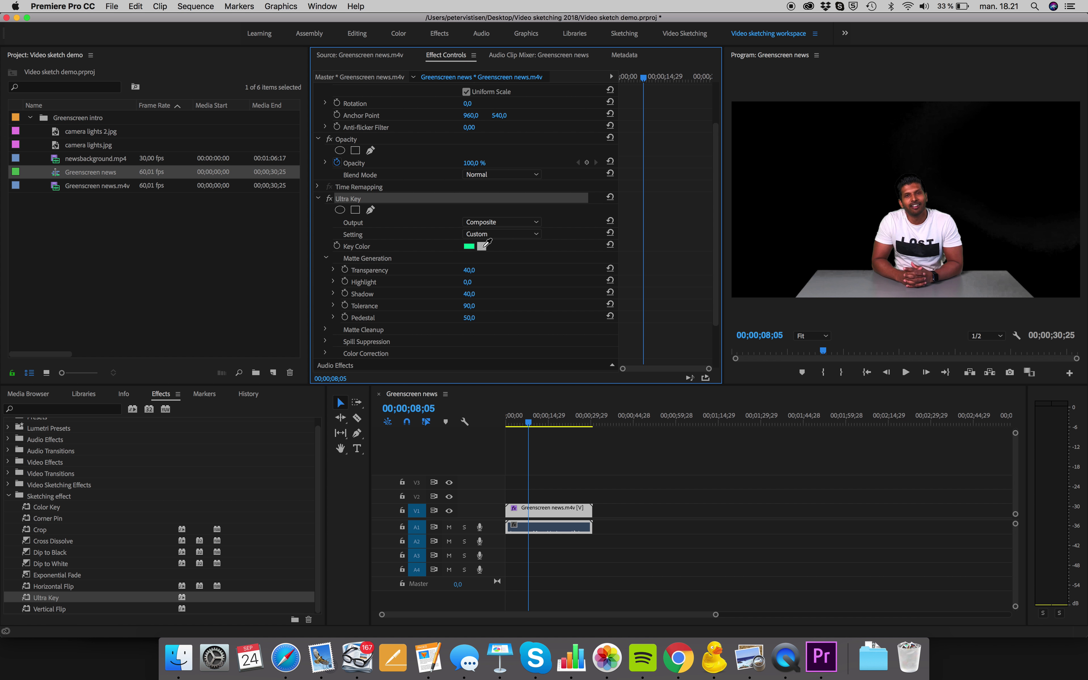
Step: Resample the key color from a darker green area beside the man and check the key at 00;00;06;17
drag(487, 243, 850, 210)
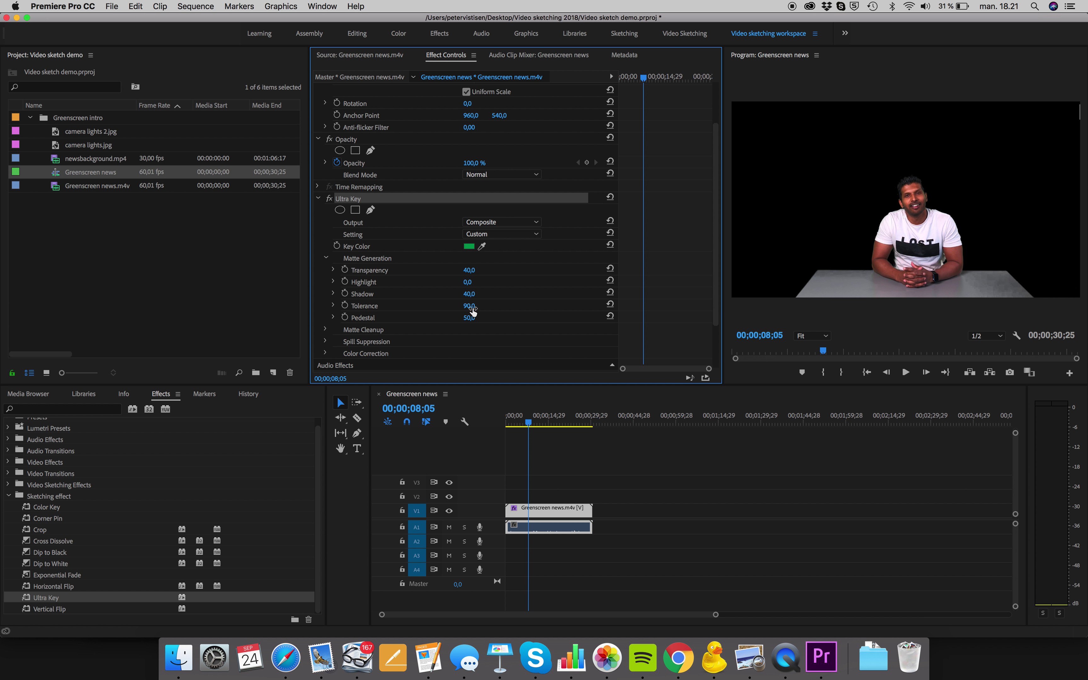
mouse_move(529, 424)
mouse_down()
mouse_move(567, 425)
mouse_move(511, 427)
mouse_move(527, 430)
mouse_up()
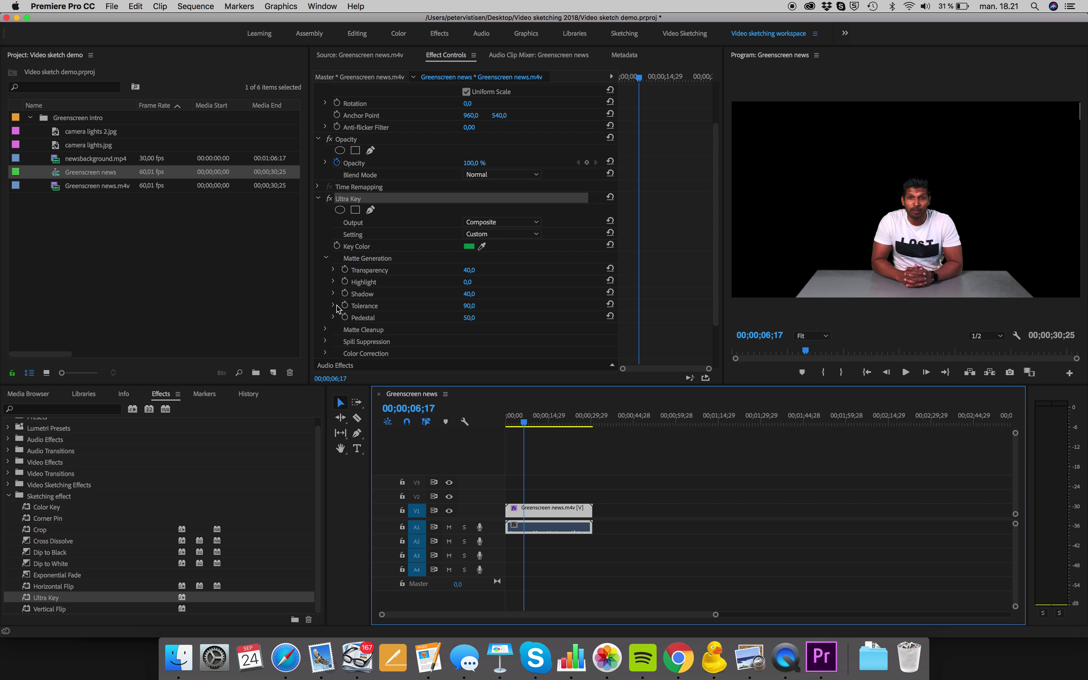
Step: Set Soften to 15 in the Ultra Key matte cleanup settings, checking the edges at 150% preview zoom before returning to Fit
scroll(338, 308, down, 3)
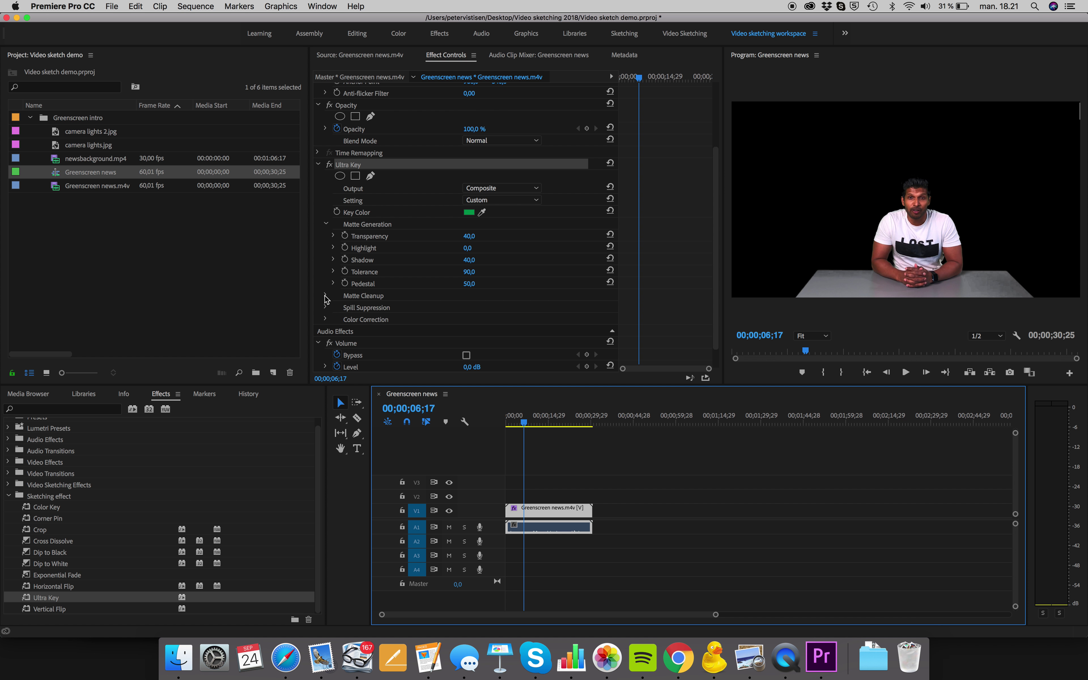
click(326, 296)
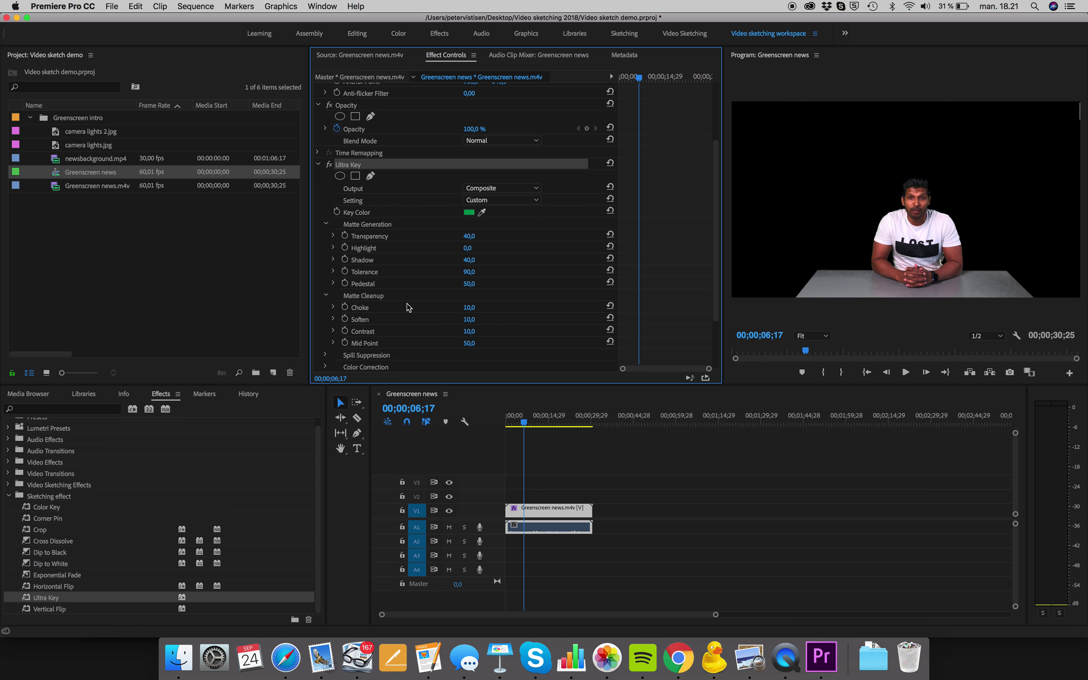
scroll(408, 307, down, 1)
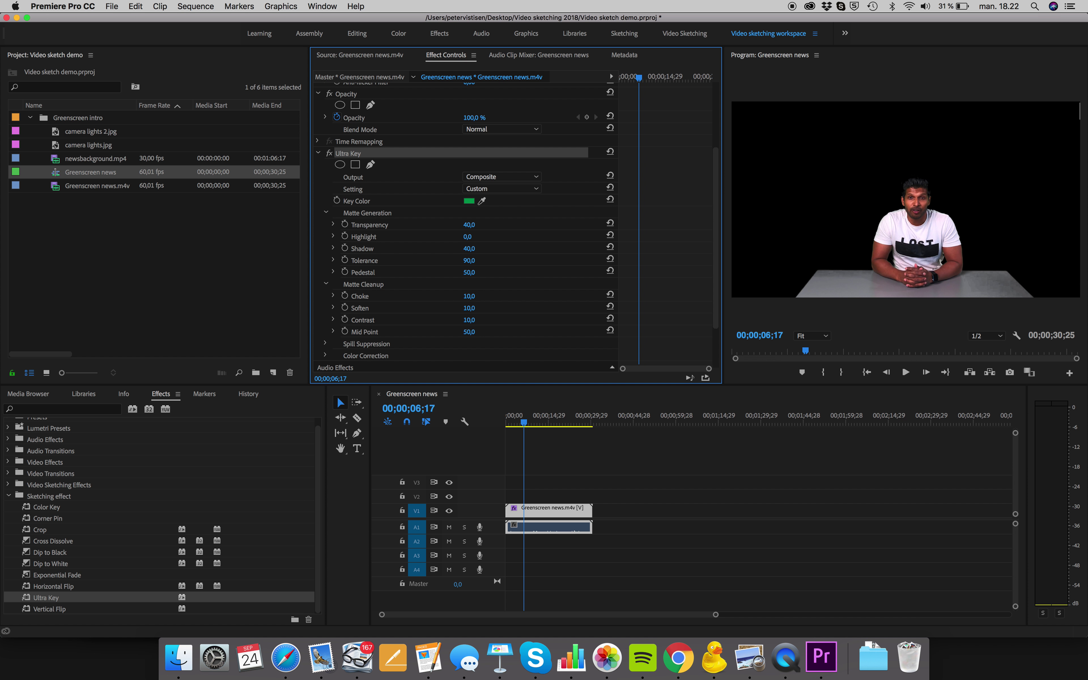
drag(469, 308, 478, 309)
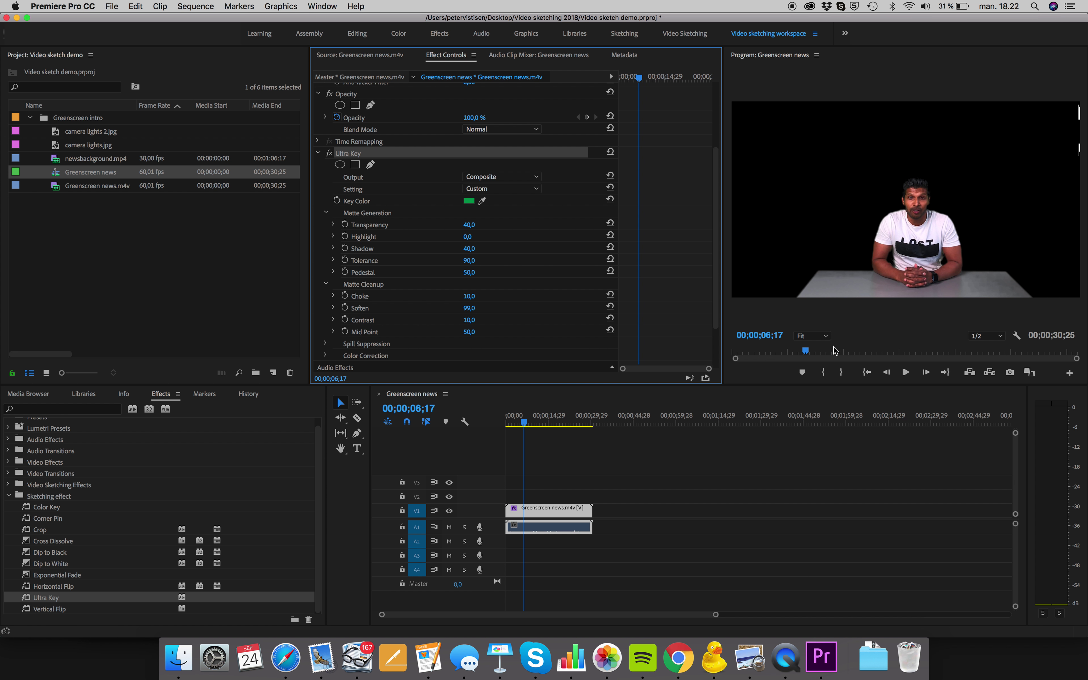
click(811, 336)
click(815, 425)
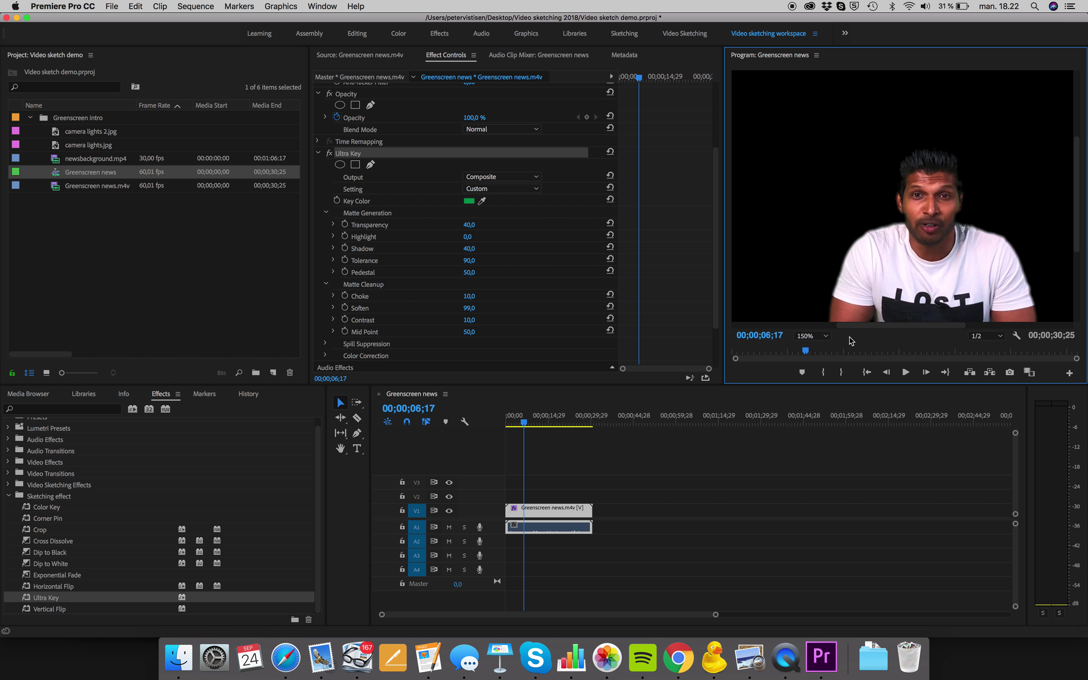
drag(474, 311, 337, 396)
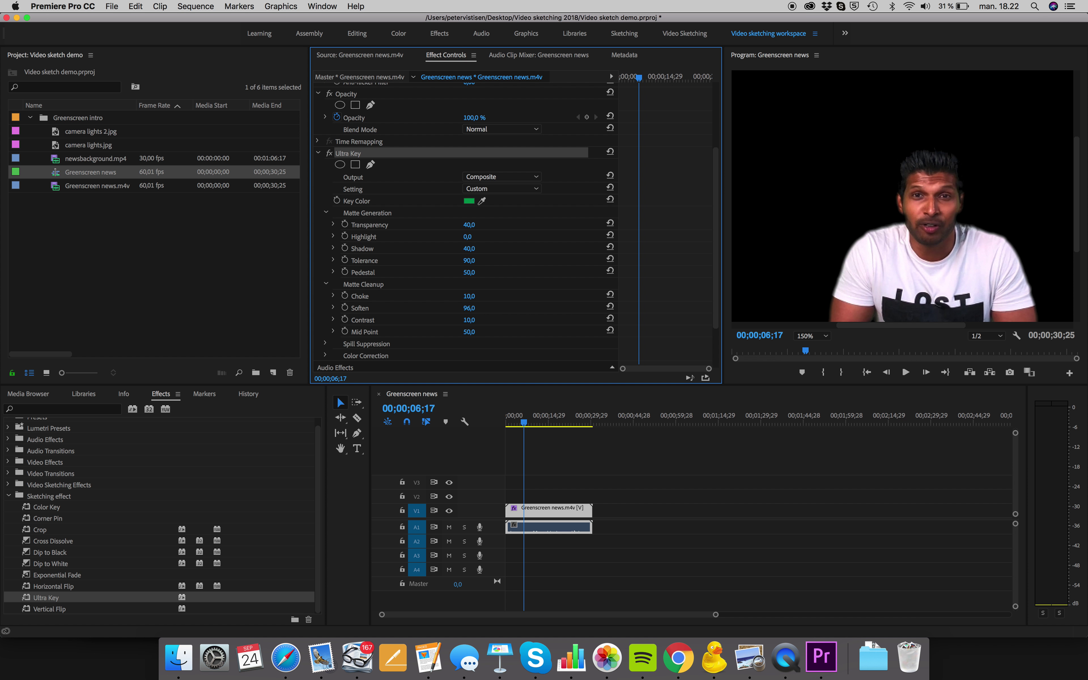
mouse_move(469, 308)
mouse_down()
mouse_move(514, 308)
mouse_move(477, 308)
mouse_up()
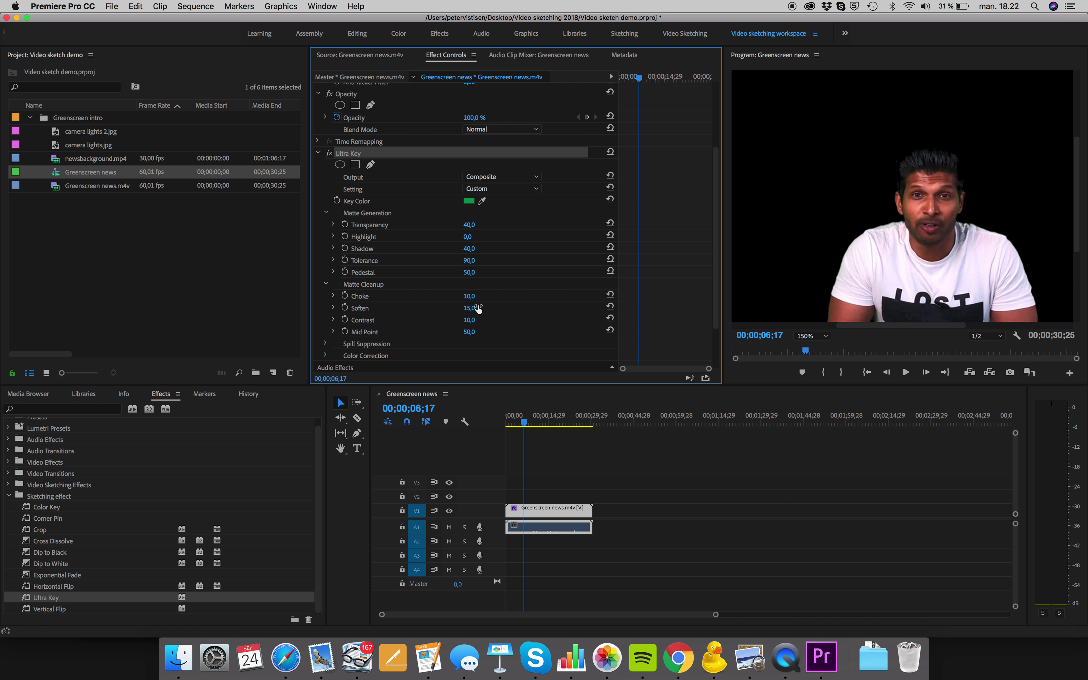
click(818, 341)
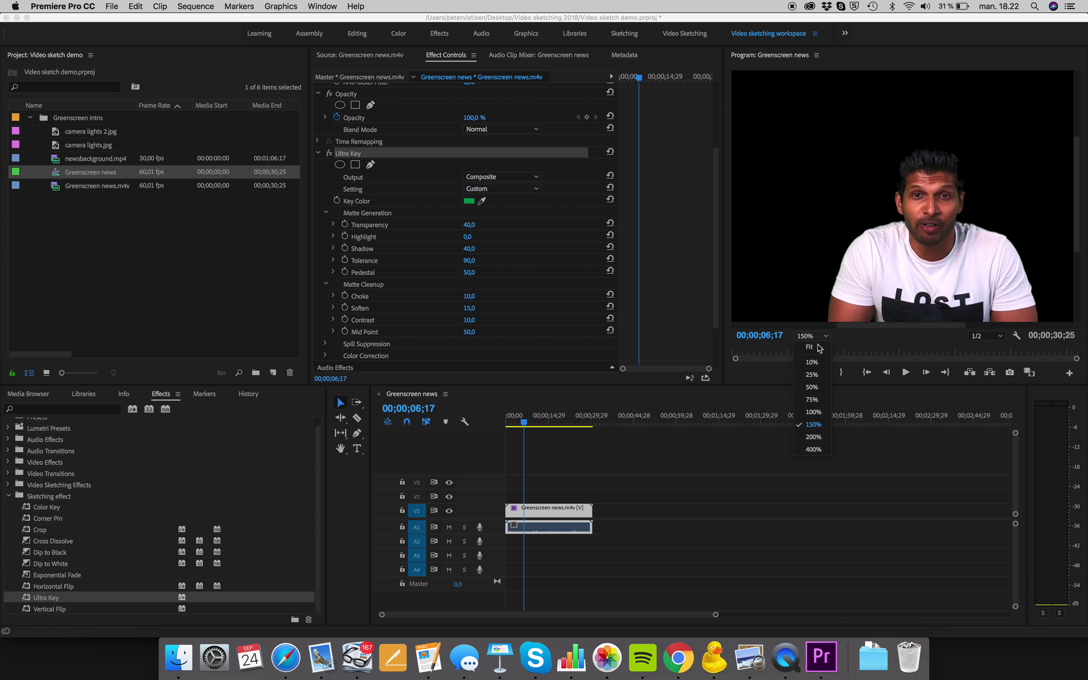
click(810, 347)
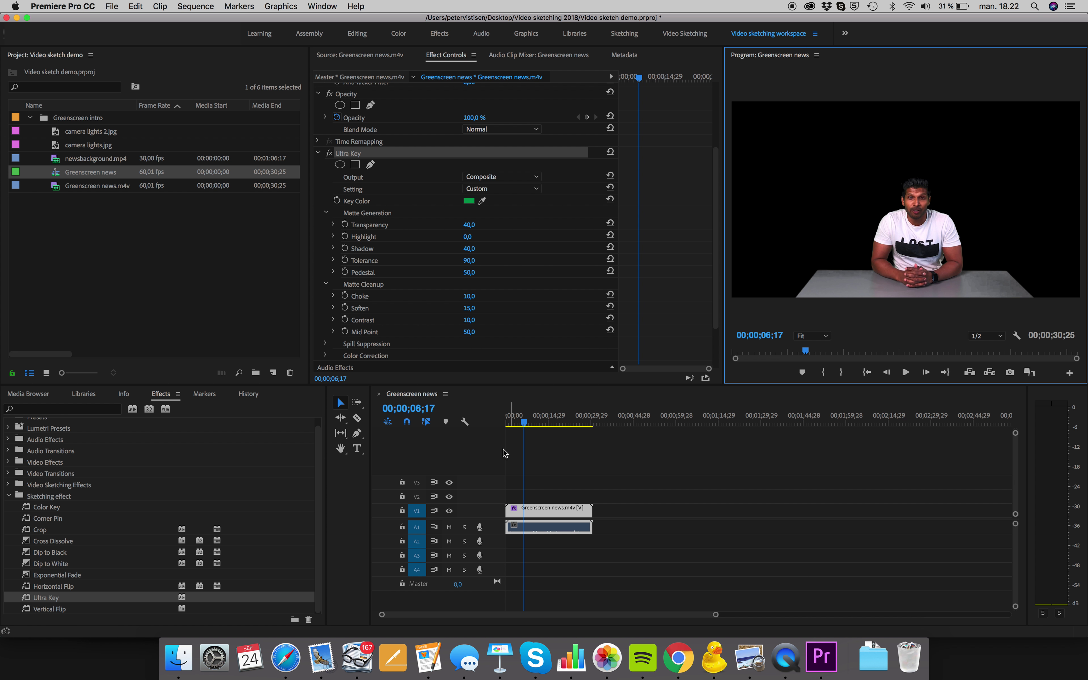
Step: Move the video part of the Greenscreen news clip from track V1 up to a new track V4
drag(506, 425, 524, 425)
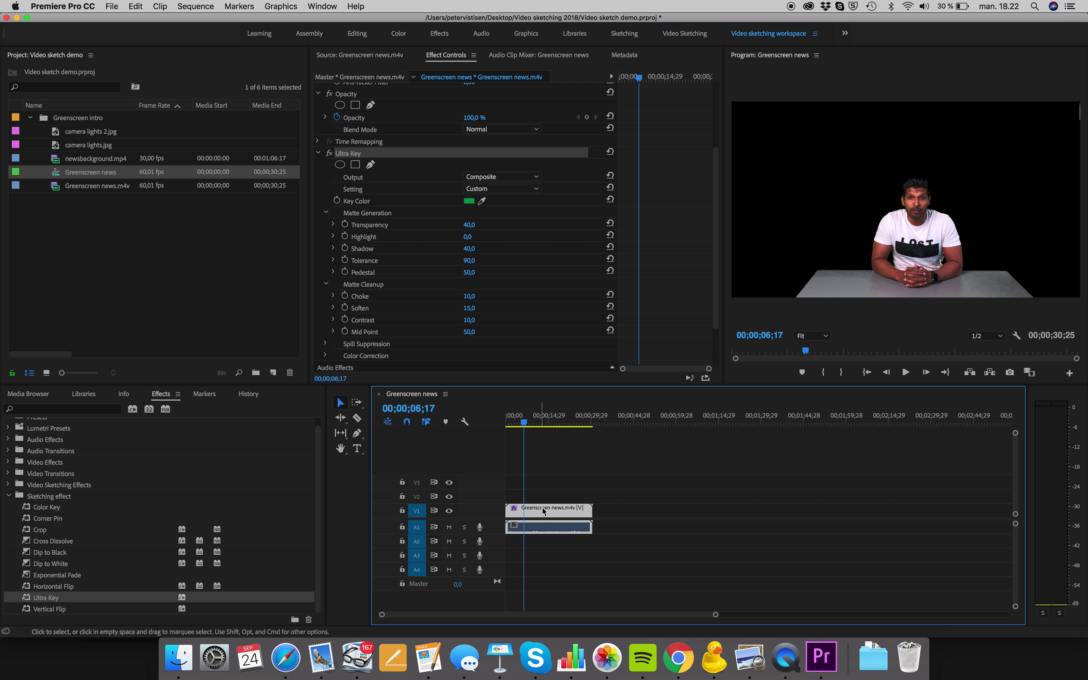
drag(544, 510, 542, 489)
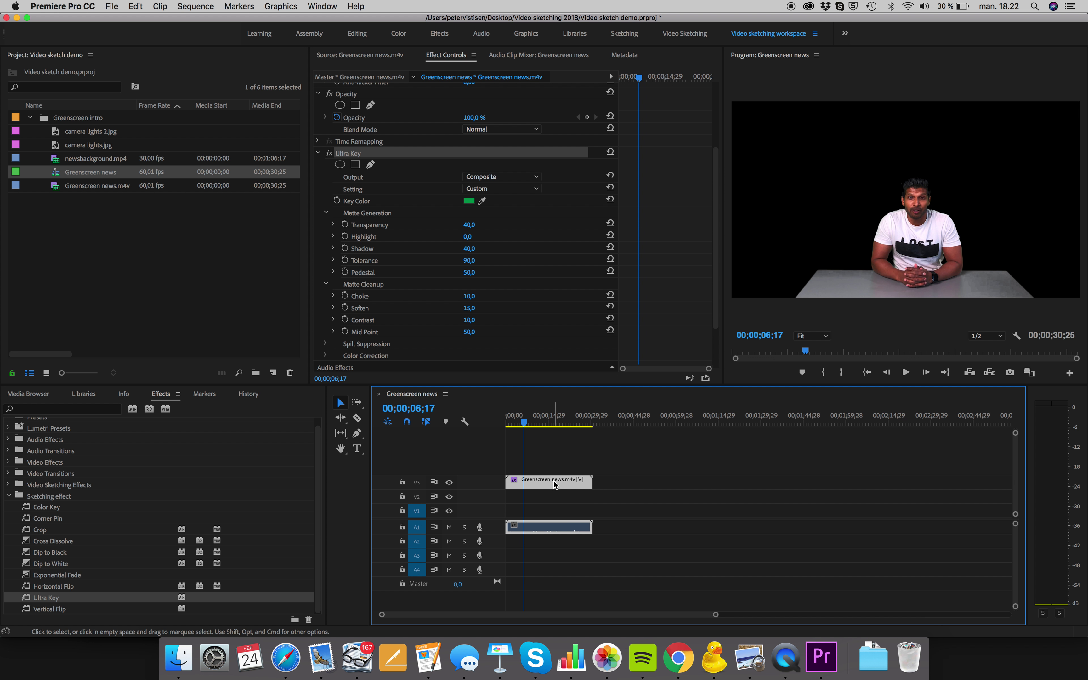
mouse_move(555, 483)
mouse_down()
mouse_move(554, 446)
mouse_move(550, 470)
mouse_up()
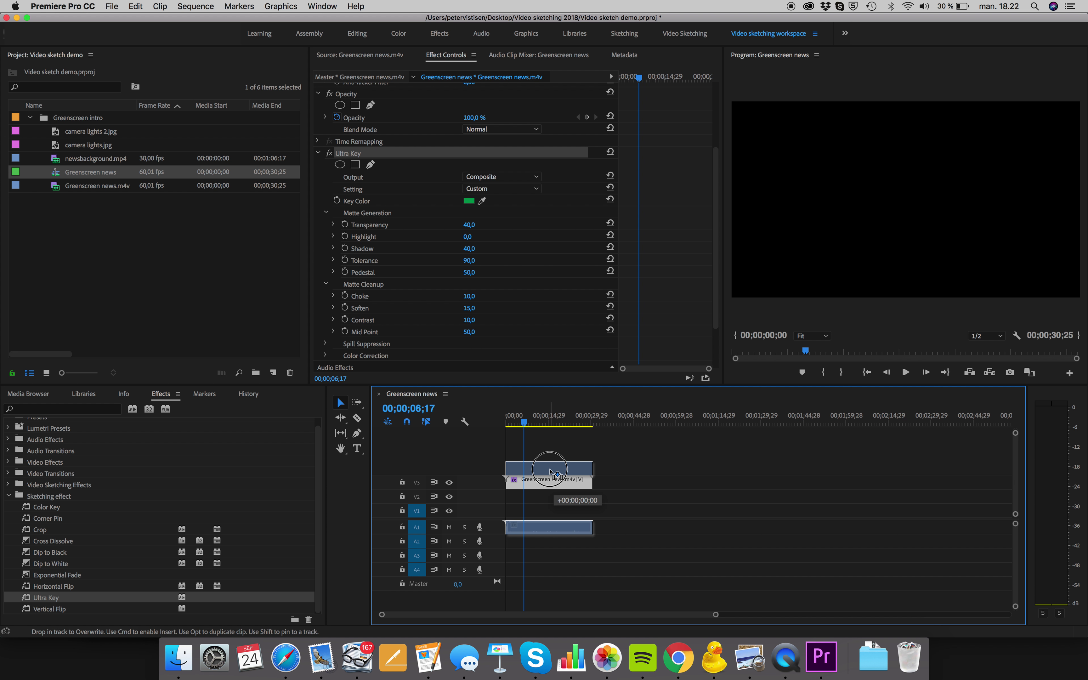
drag(550, 470, 550, 469)
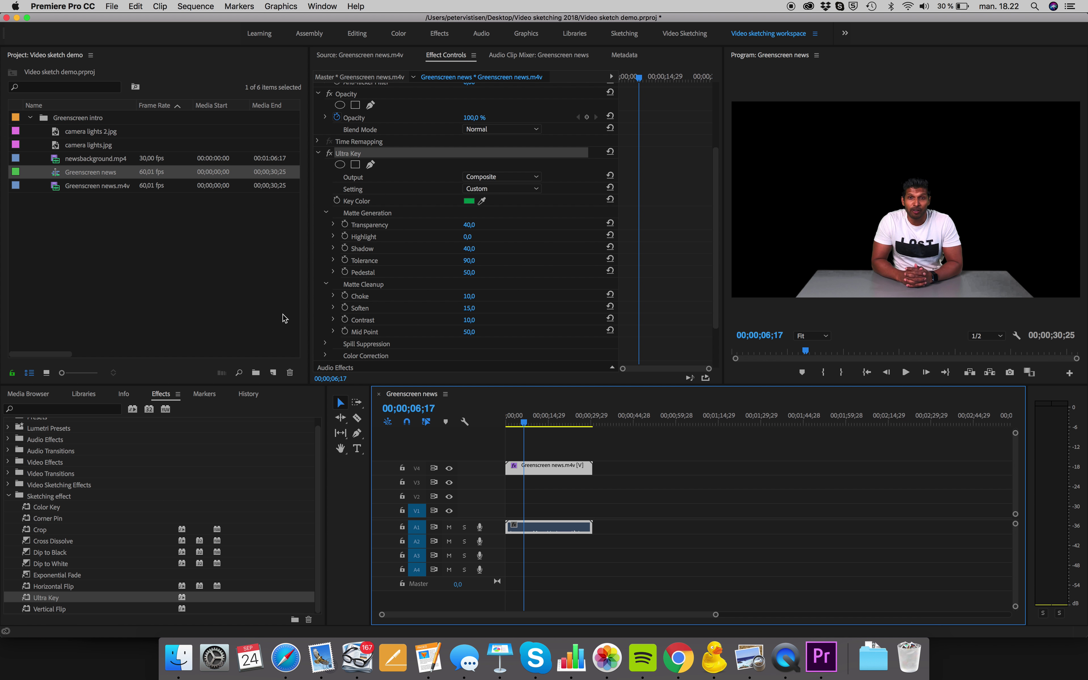
Step: Open newsbackground.mp4 in the source monitor and mark its Out point at 00:00:30:06 to suit the sequence length
click(79, 161)
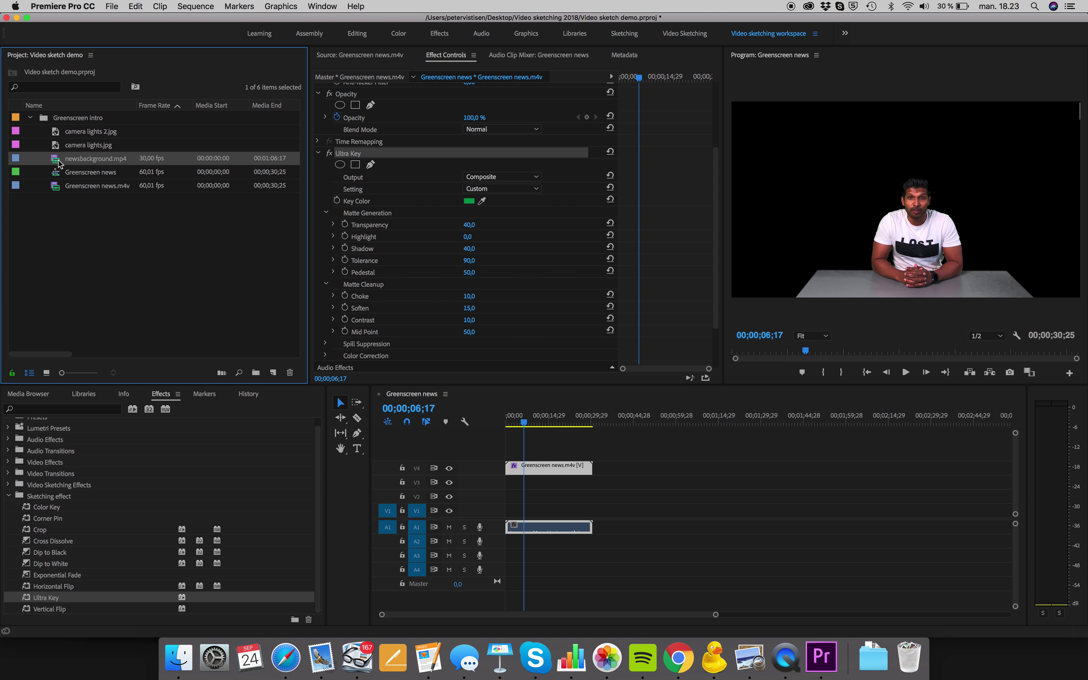
double_click(57, 164)
drag(373, 353, 412, 365)
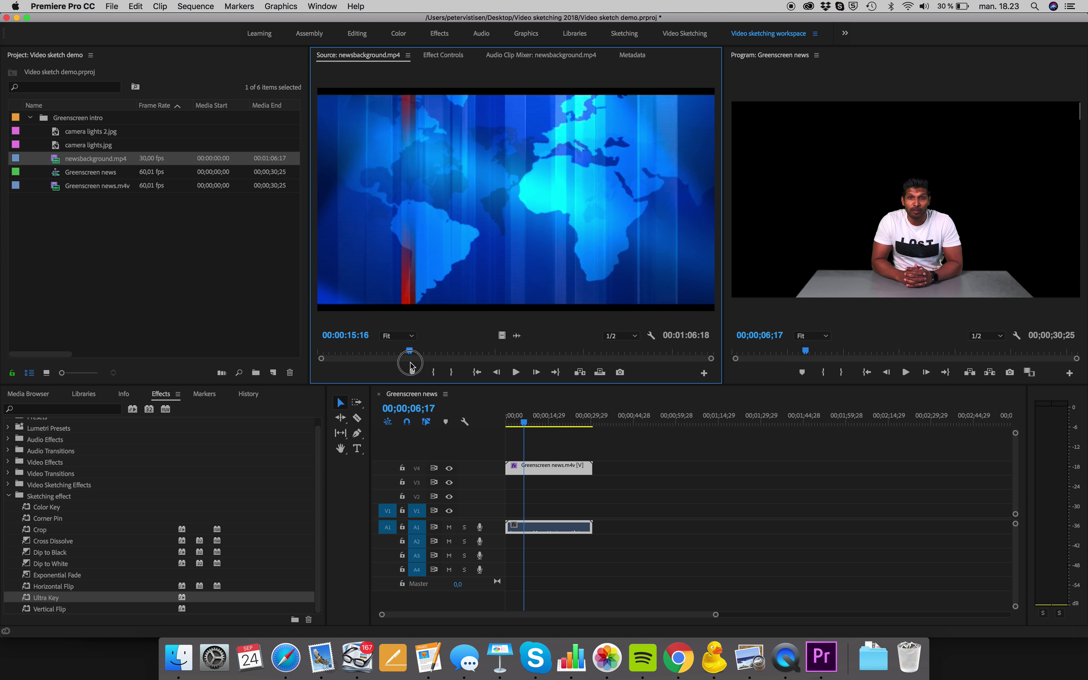
drag(523, 423, 592, 431)
drag(389, 349, 500, 358)
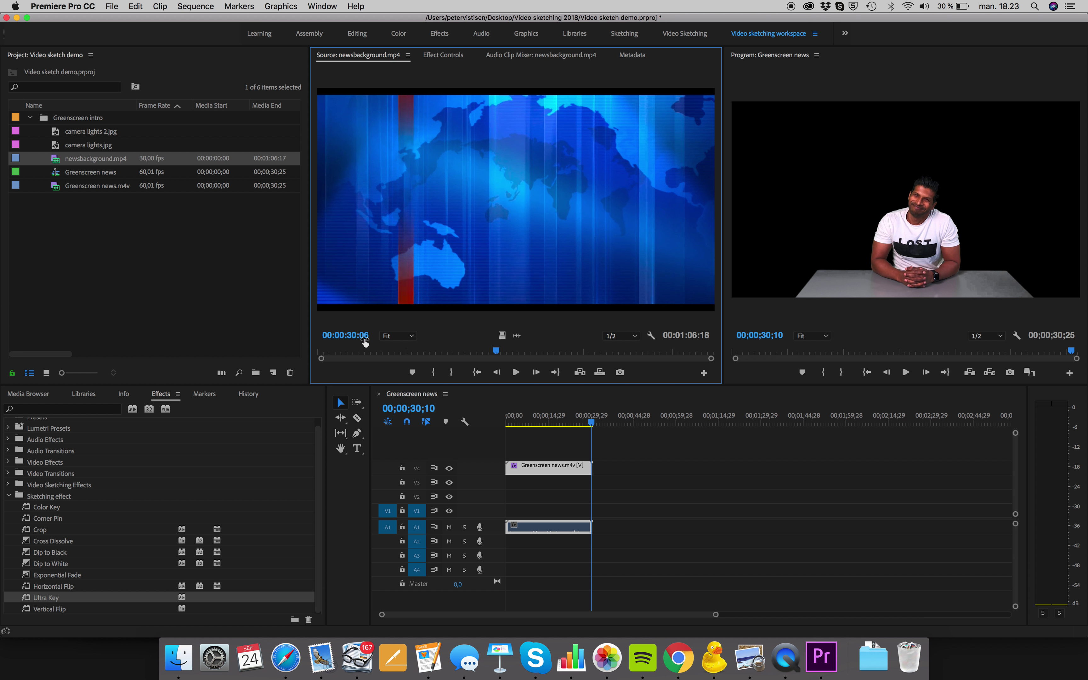
click(452, 374)
Step: Place the video of newsbackground.mp4 on V3 at the sequence start, match its end to the keyed clip, and preview the opening
drag(500, 335, 505, 485)
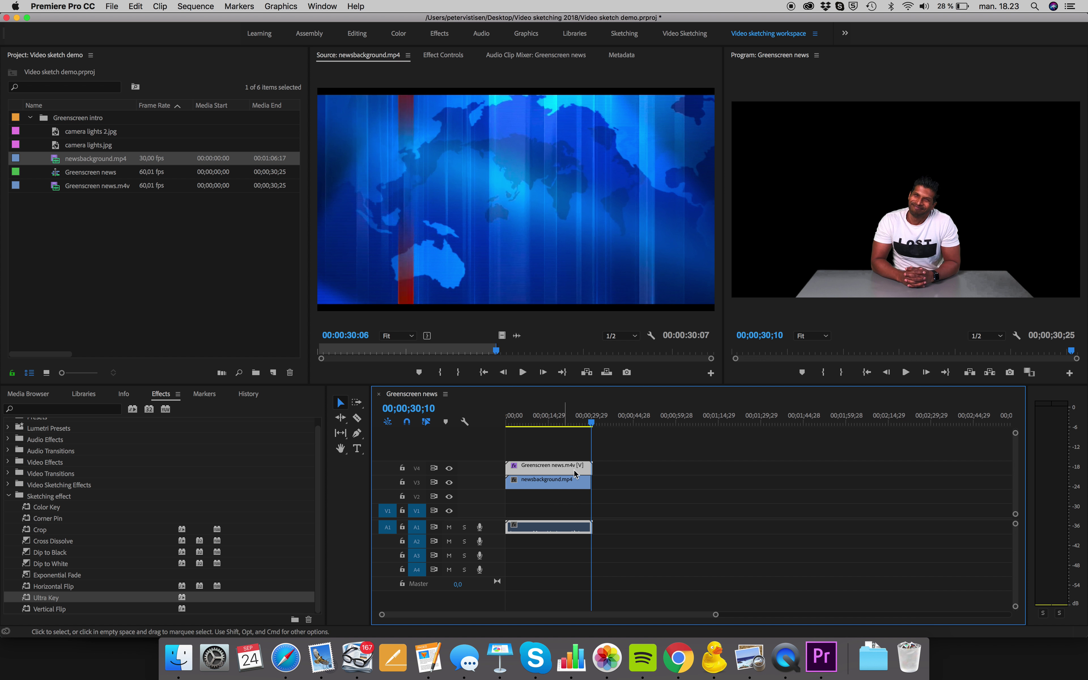
drag(590, 481, 592, 480)
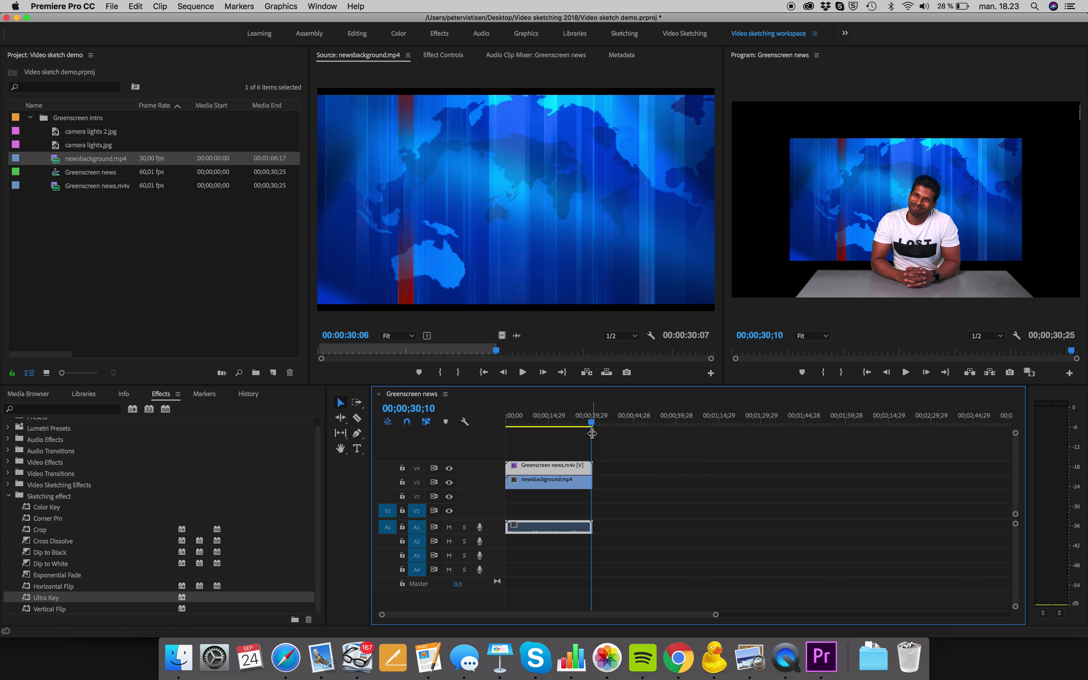
drag(591, 427, 503, 421)
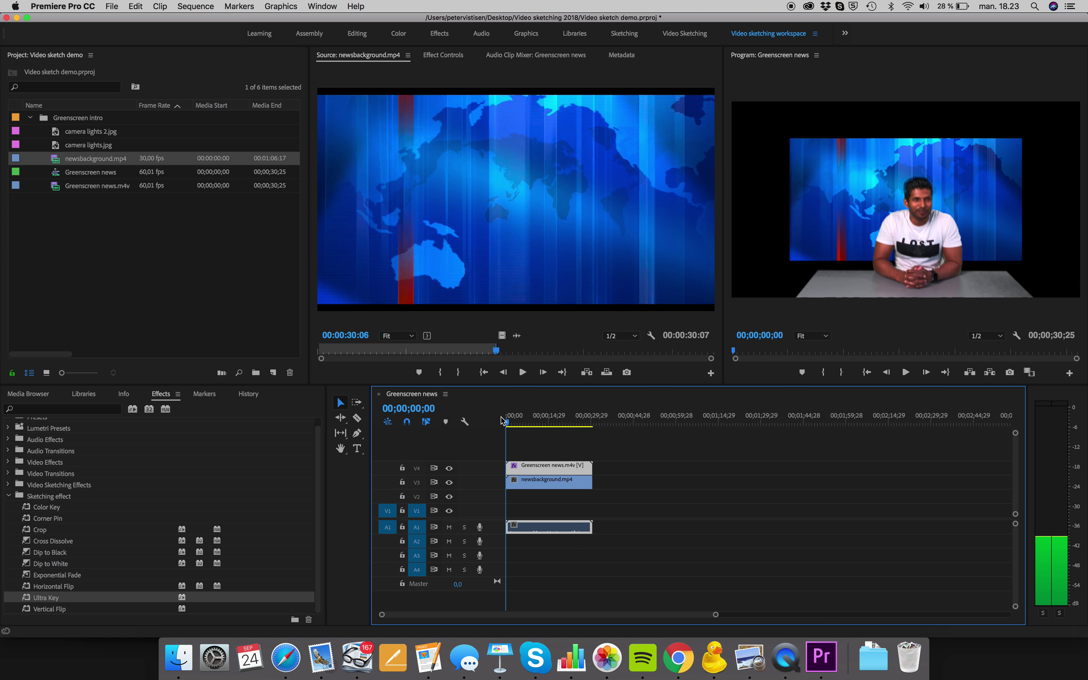
key(space)
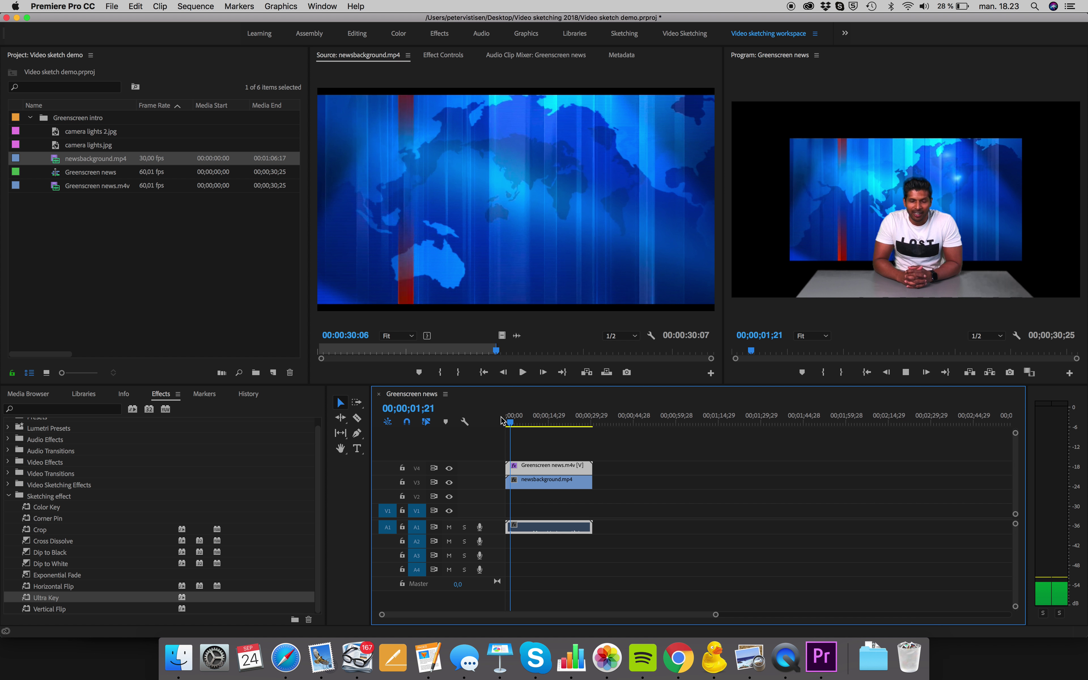
key(space)
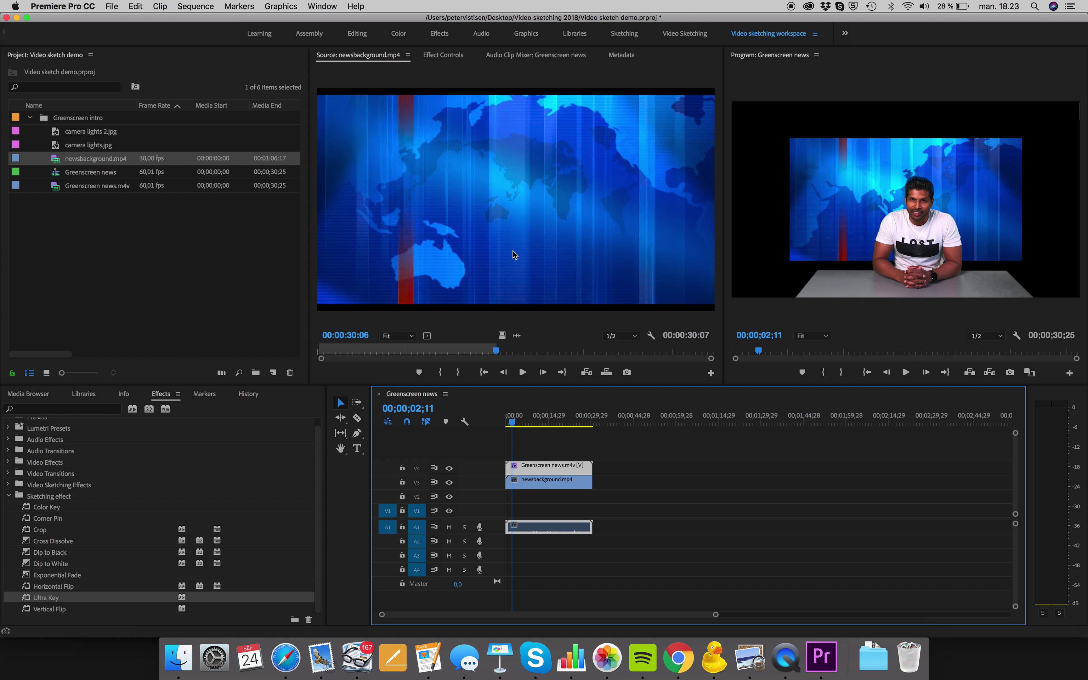
Step: Scale the newsbackground.mp4 clip to 183 and shift its position to 1047,4 by 536,9
click(553, 488)
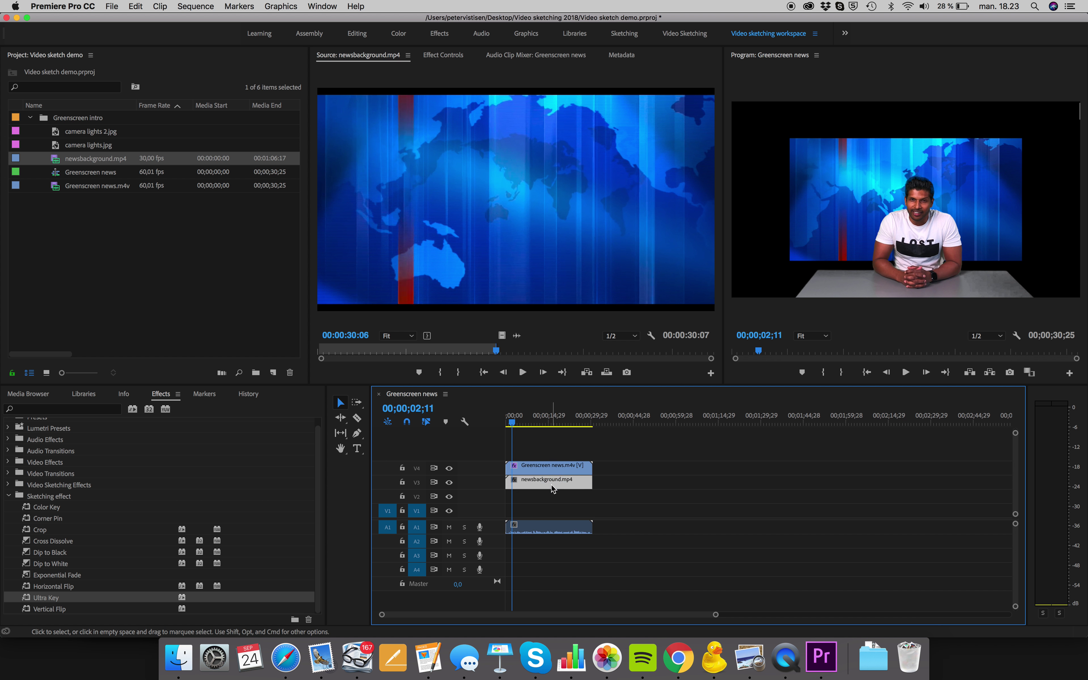
click(449, 57)
drag(472, 124, 508, 125)
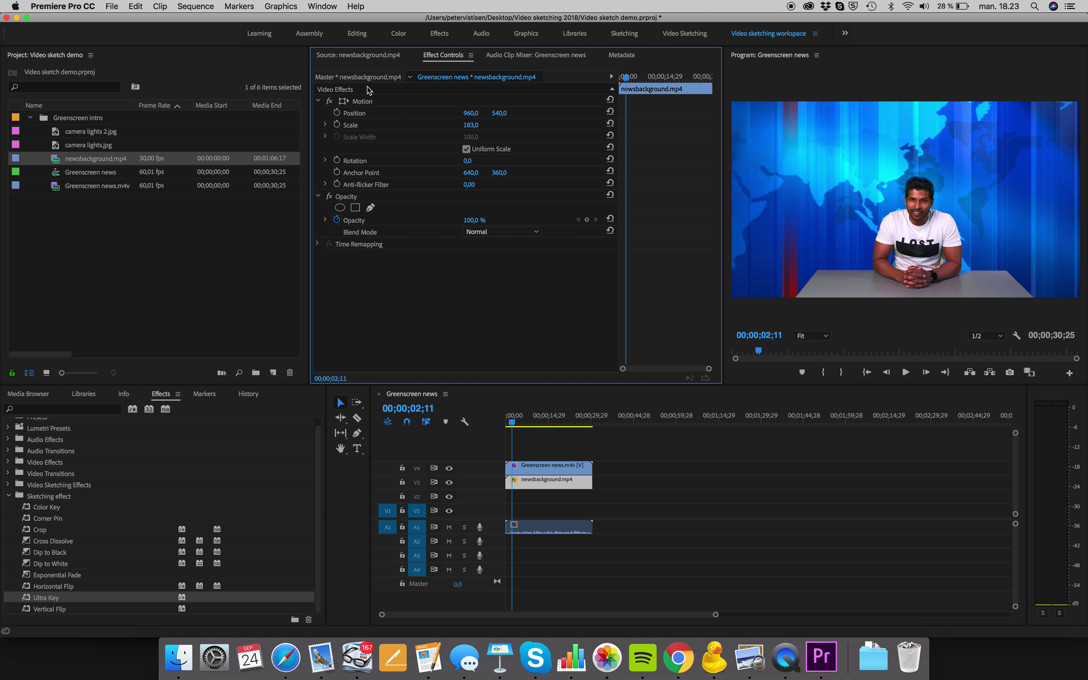
click(344, 102)
mouse_move(810, 138)
mouse_down()
mouse_move(877, 141)
mouse_move(831, 135)
mouse_up()
Step: Reset the background clip's scale to 100 and apply Scale to Frame Size to it
click(478, 124)
text(100)
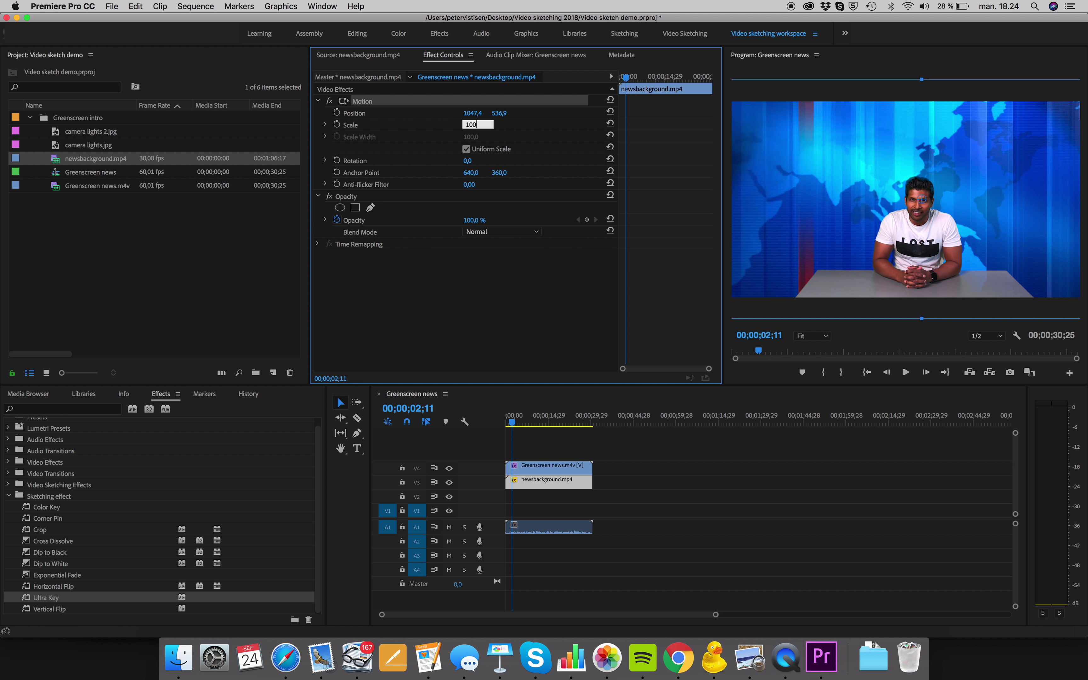
key(Return)
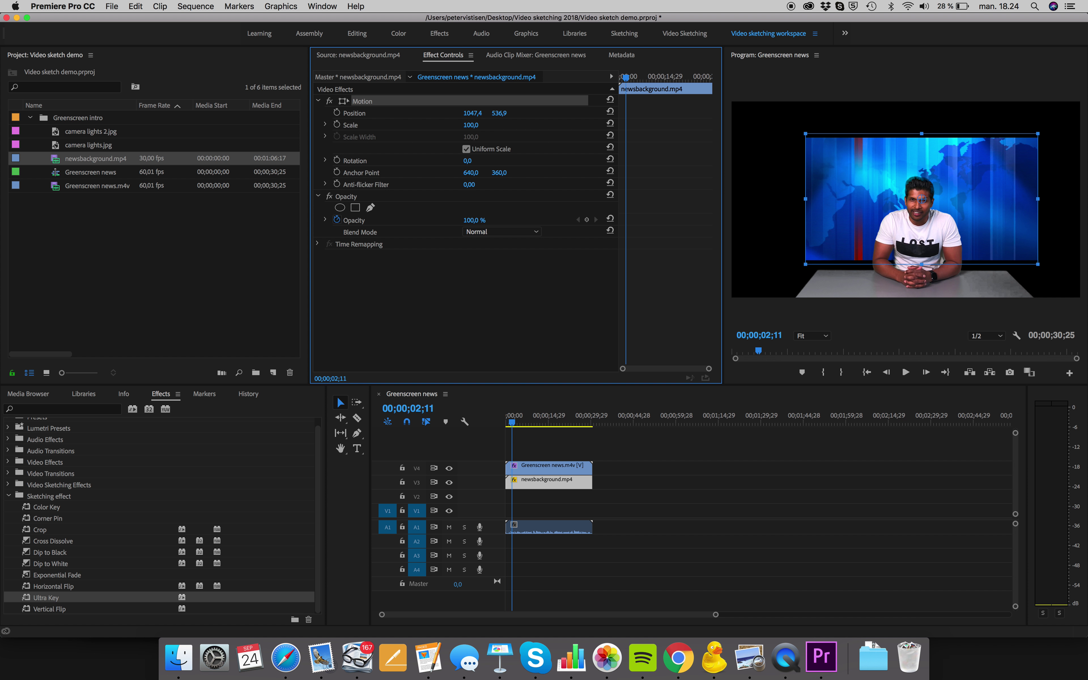
right_click(553, 485)
key(Escape)
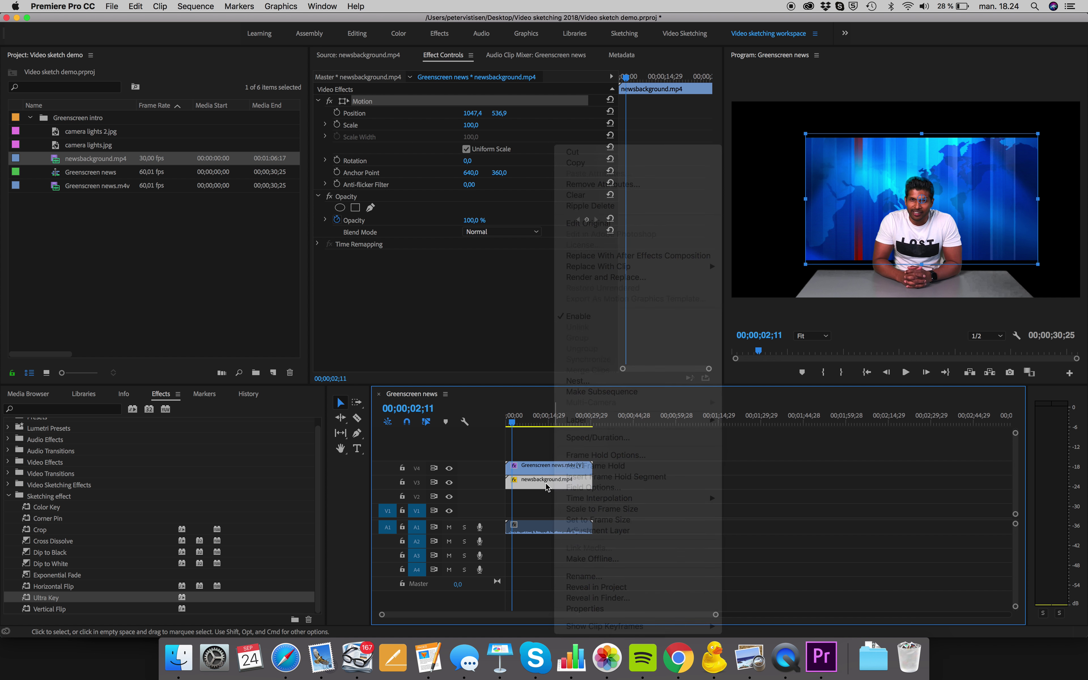
click(620, 477)
click(564, 483)
right_click(565, 483)
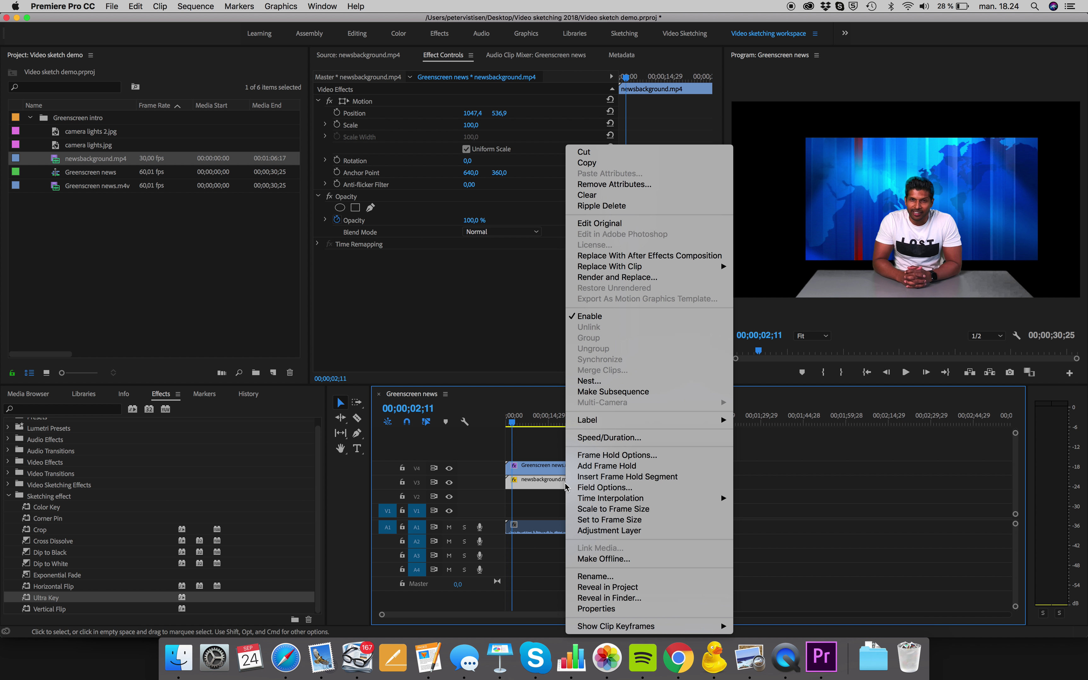
click(632, 509)
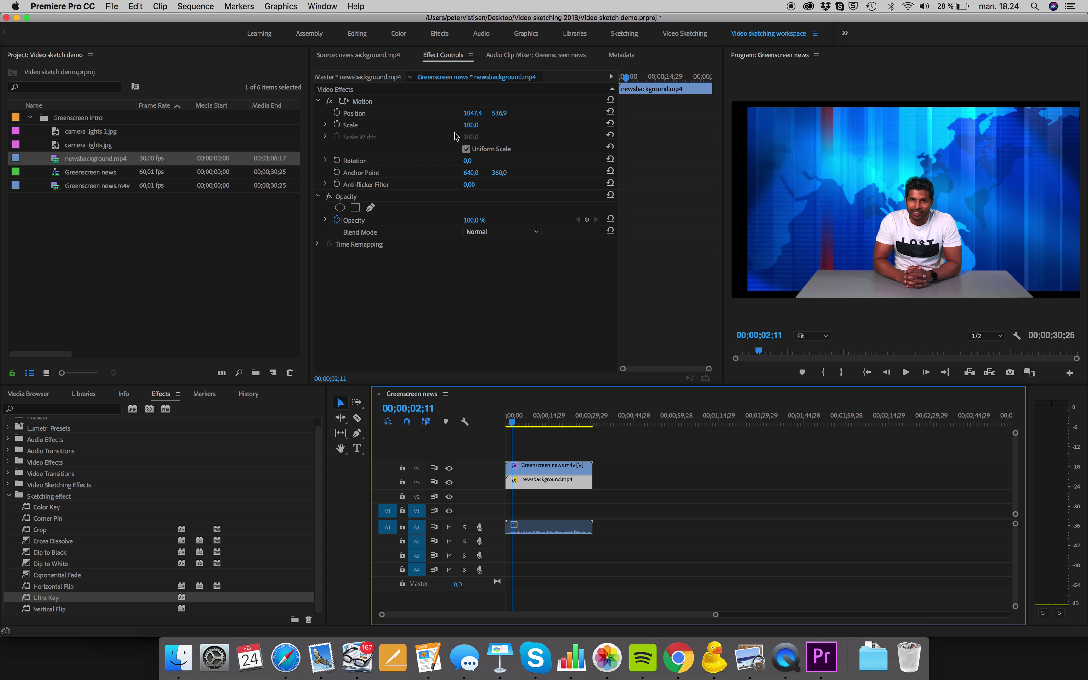
Step: Set the background clip's scale to 133 so it fills the frame, and check the composite at 00;00;02;17
click(471, 126)
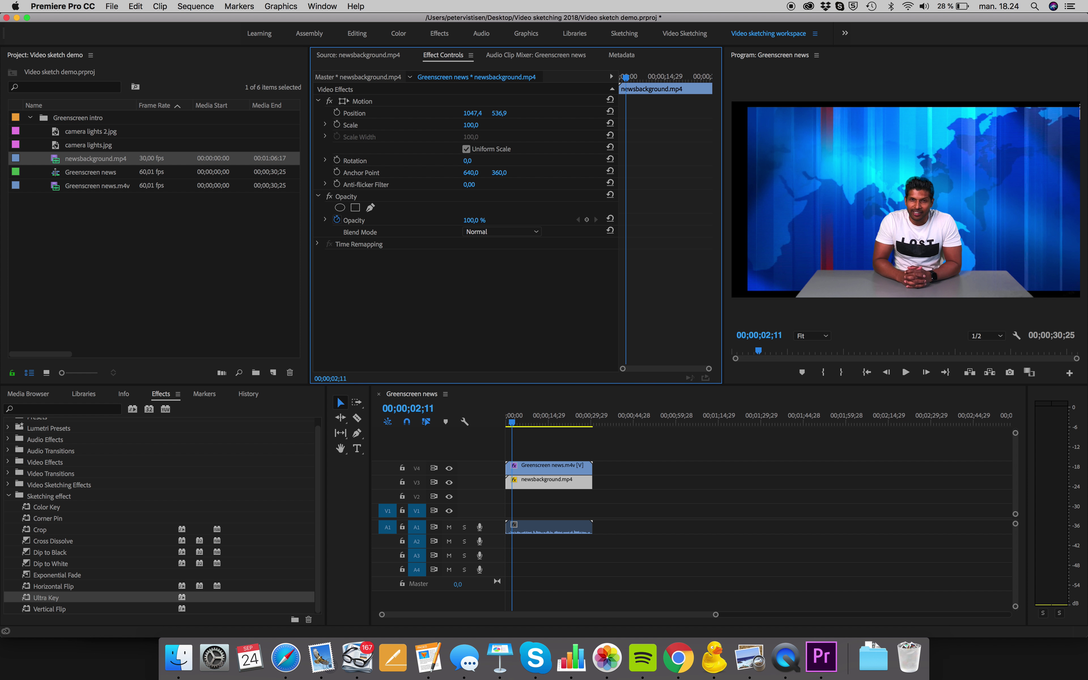
drag(471, 126, 478, 126)
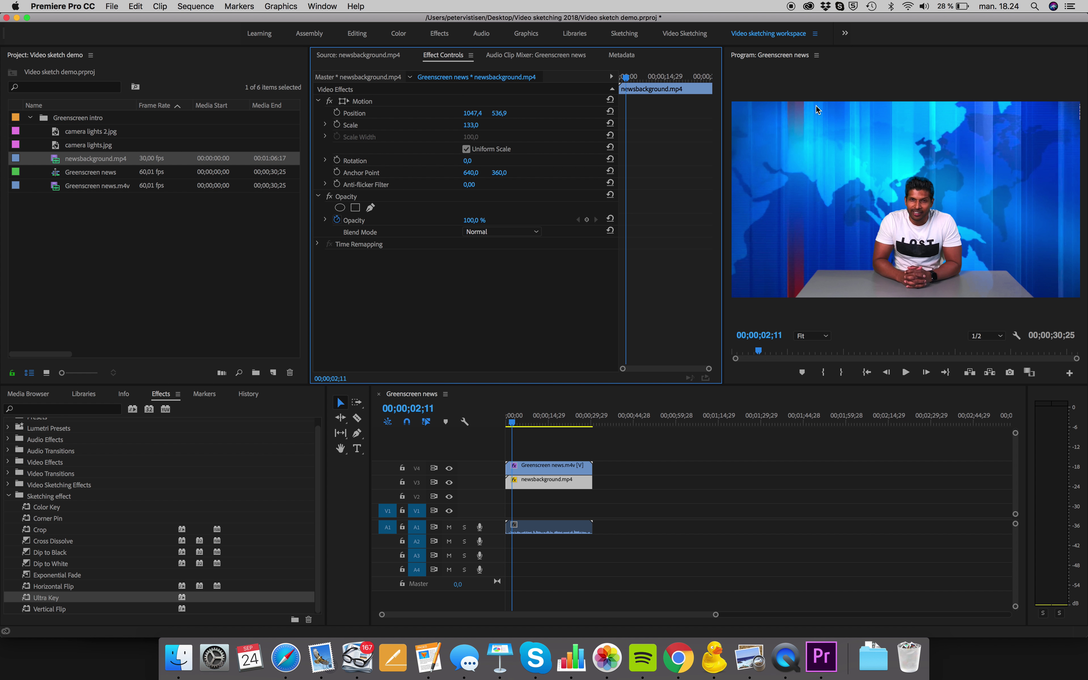
mouse_move(513, 423)
mouse_down()
mouse_move(543, 422)
mouse_move(516, 421)
mouse_up()
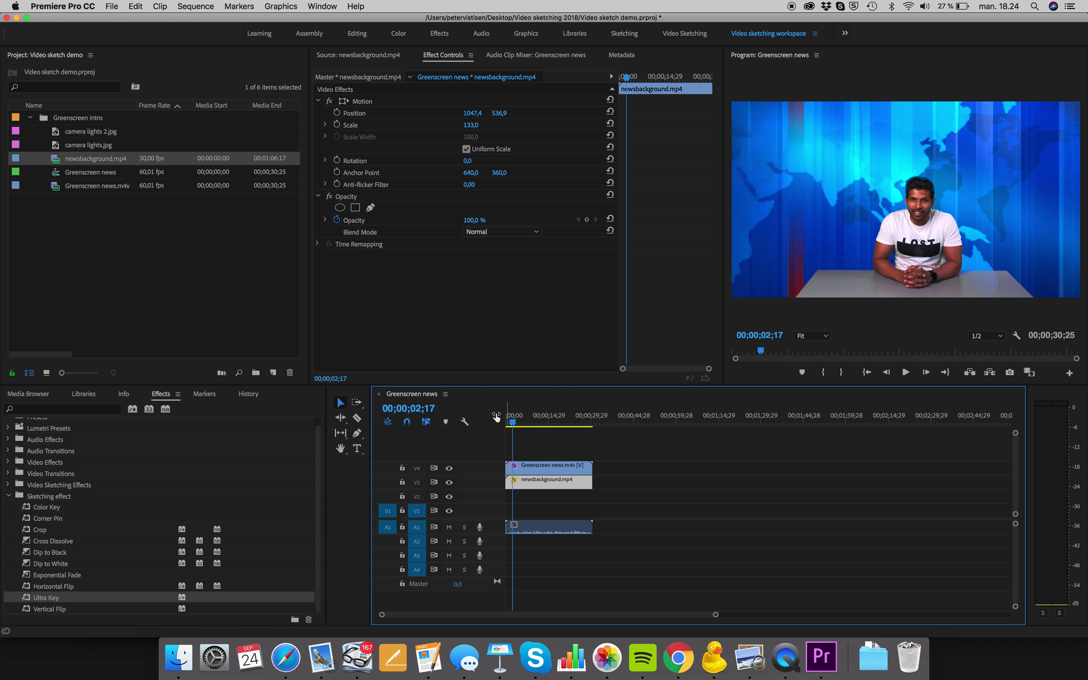
Step: Scale the Greenscreen news clip to 164 and move it to position 875,7 by 480,7 over the background
click(534, 469)
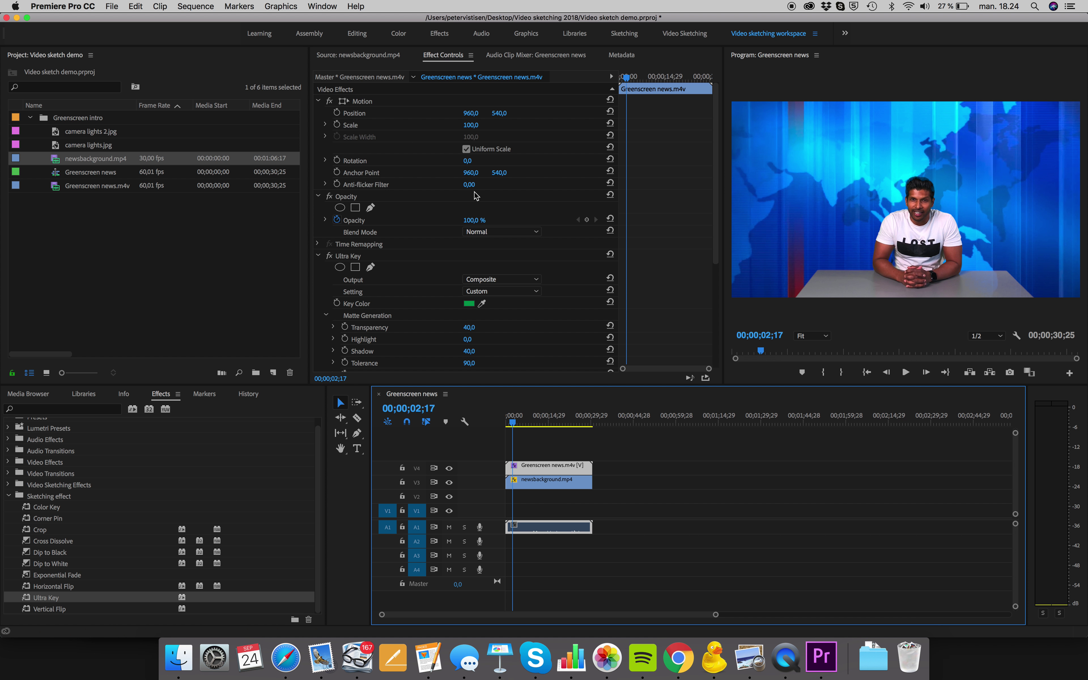
drag(471, 124, 499, 125)
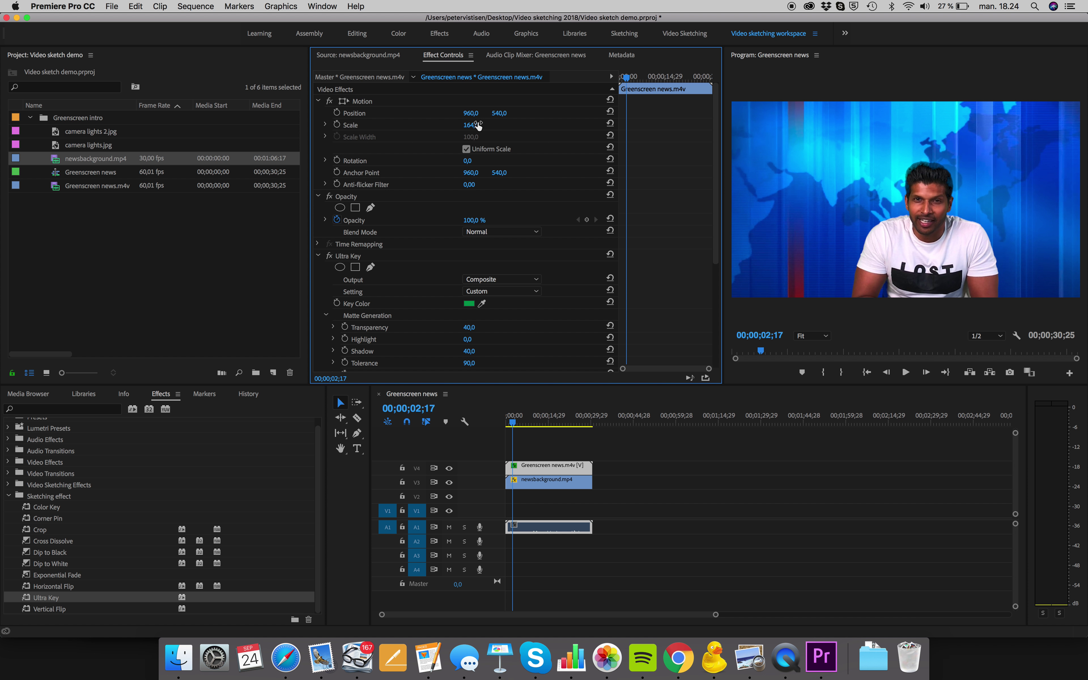
click(344, 103)
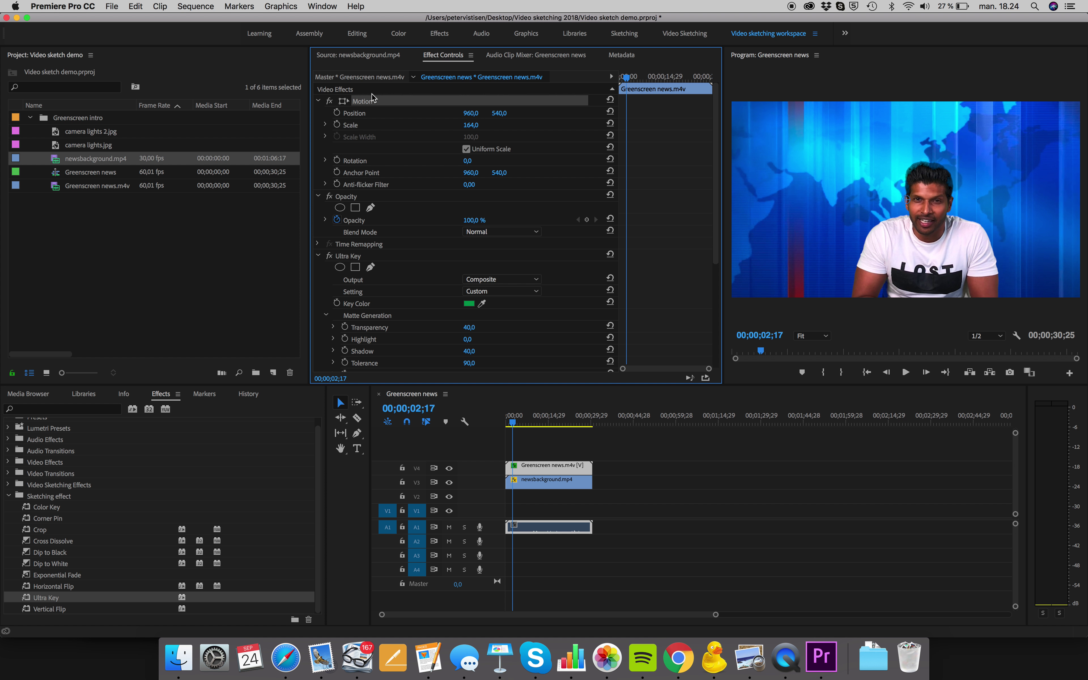
drag(945, 203, 930, 192)
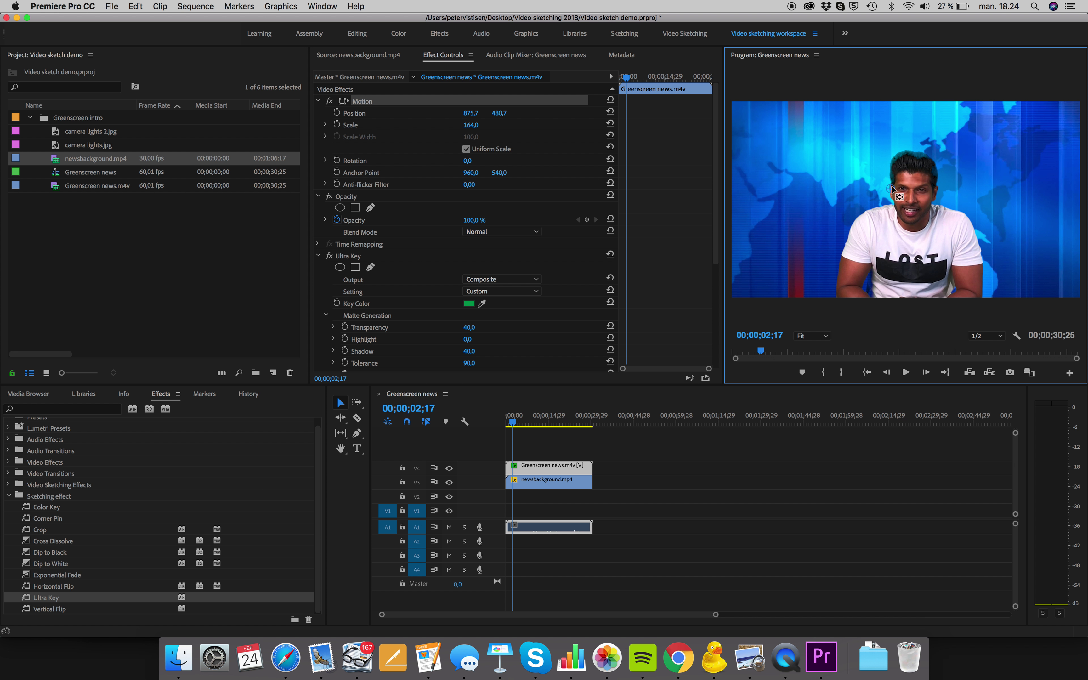
Step: Check the key at 00;00;07;17 and set the Ultra Key's Tolerance to 57 and Transparency to 24
click(518, 425)
drag(518, 425, 527, 425)
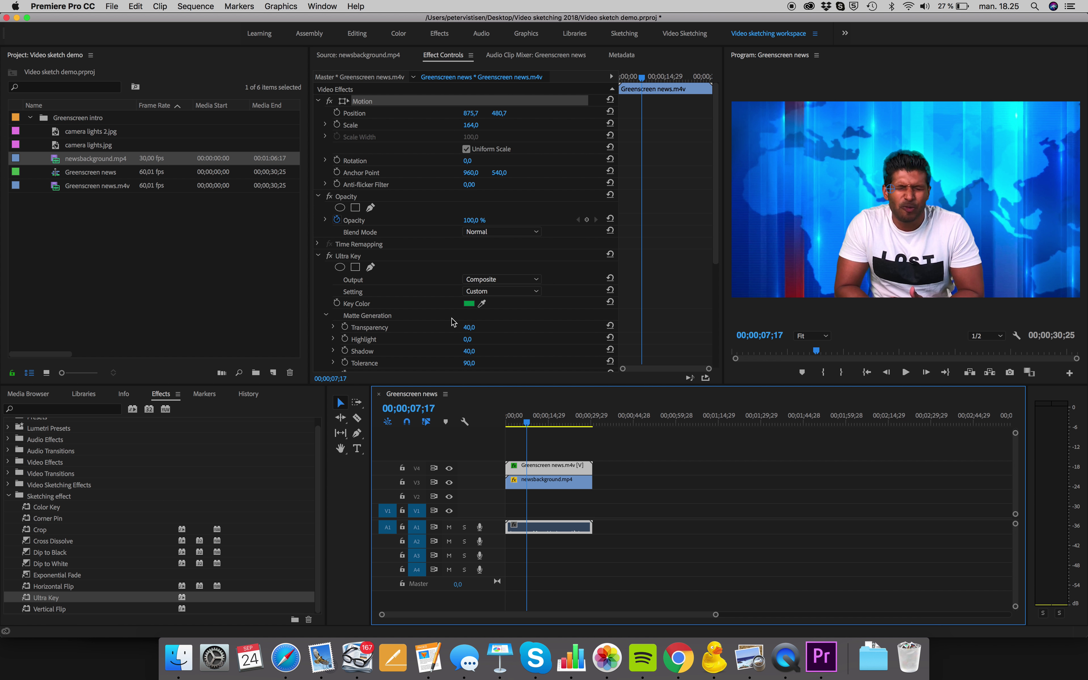
scroll(452, 321, down, 1)
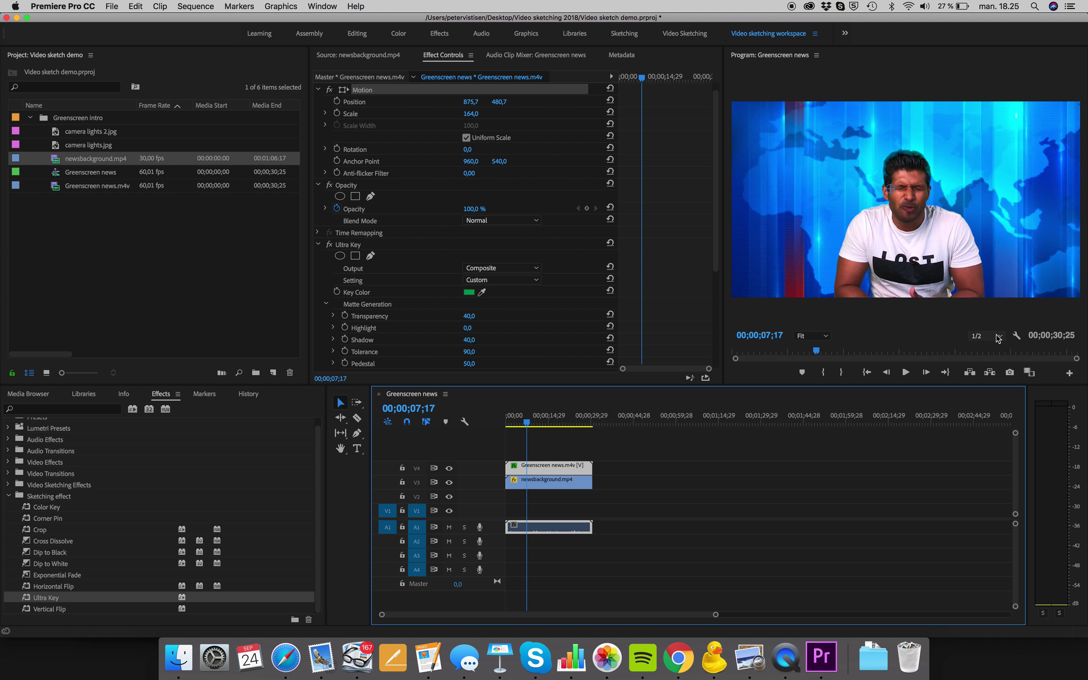
scroll(514, 328, down, 4)
drag(469, 306, 459, 309)
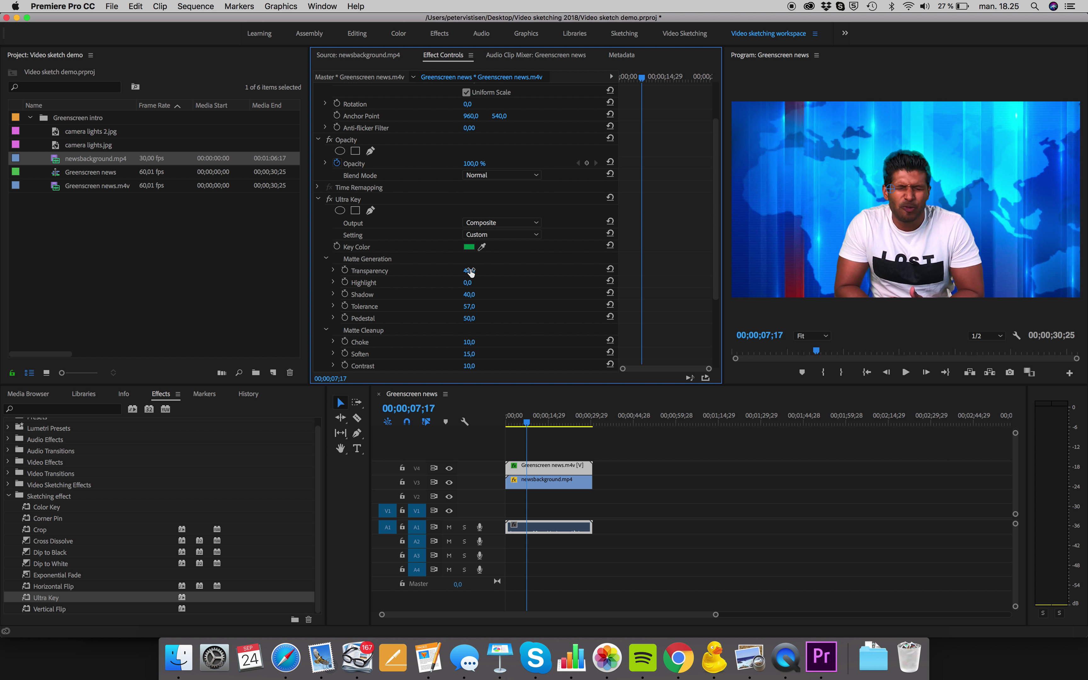
drag(469, 270, 460, 270)
mouse_move(469, 271)
mouse_down()
mouse_move(482, 271)
mouse_move(471, 271)
mouse_up()
scroll(440, 288, down, 3)
scroll(441, 287, up, 1)
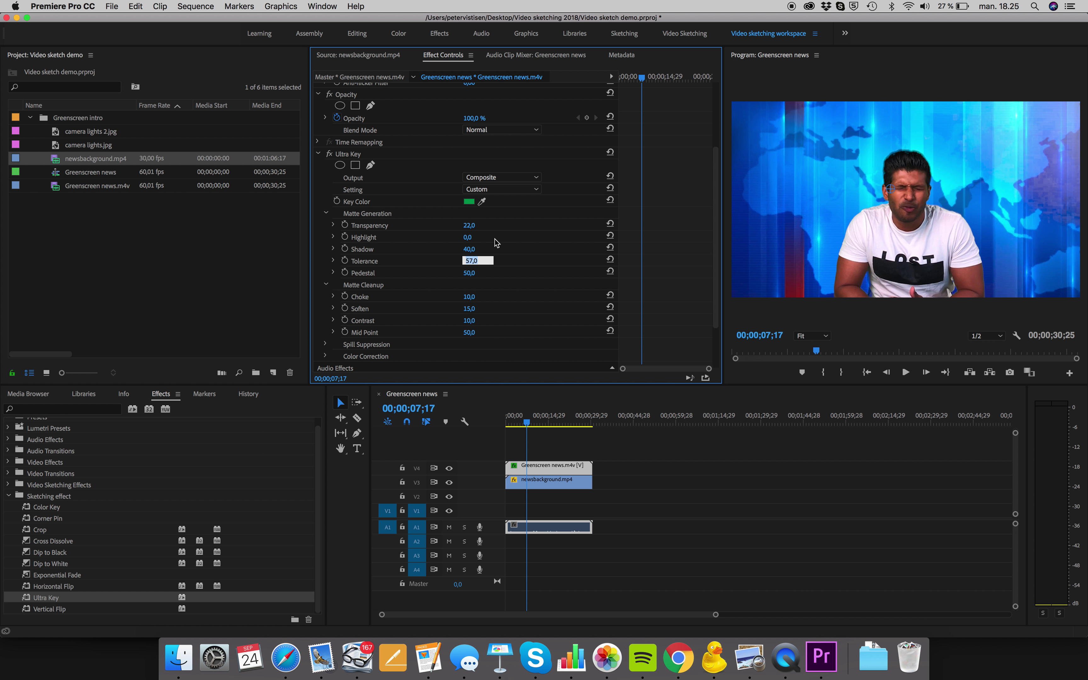
mouse_move(469, 238)
mouse_down()
mouse_move(490, 225)
mouse_move(478, 226)
mouse_up()
Step: Resample the Ultra Key's key color from the green beside the man's shoulder and from the upper-left part of the picture
click(481, 202)
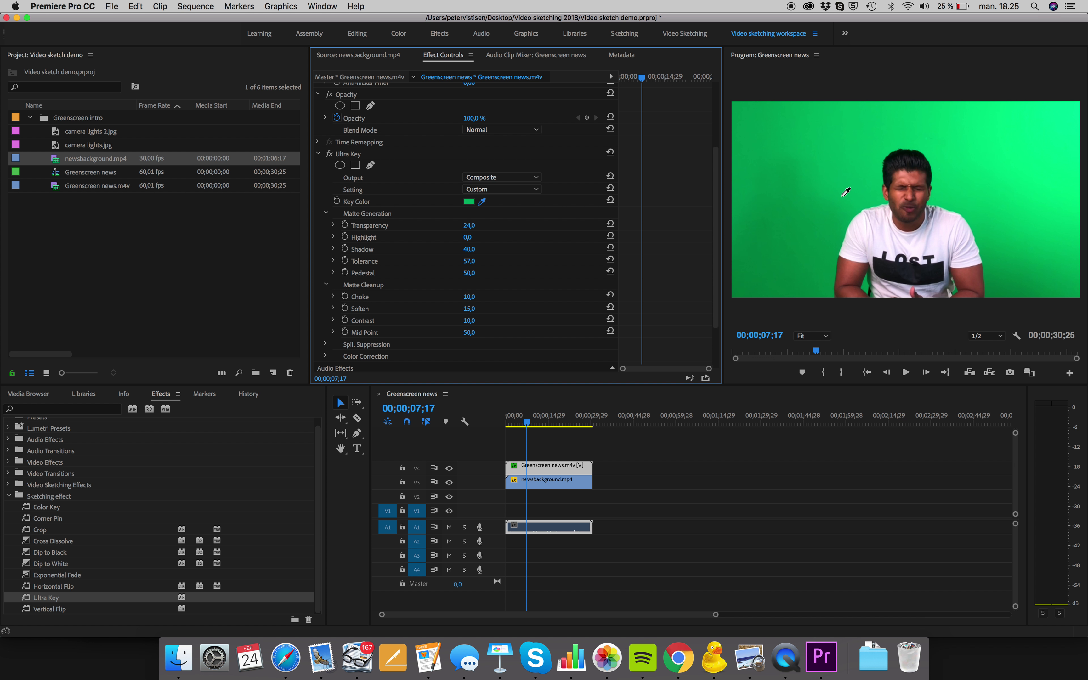
click(1013, 254)
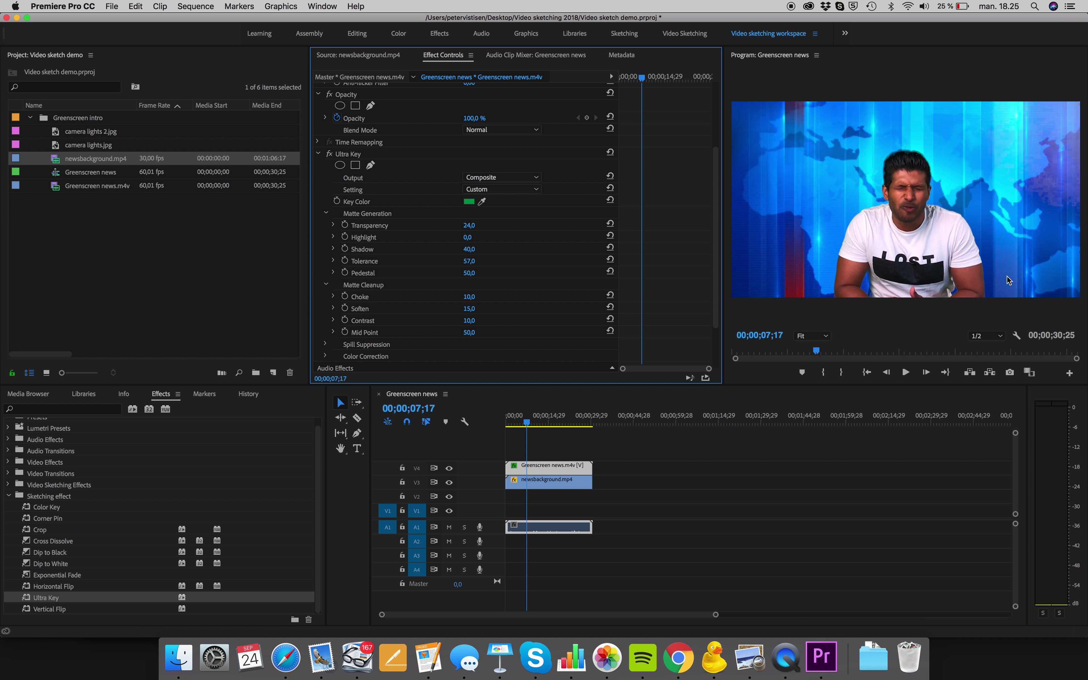
click(481, 201)
click(819, 140)
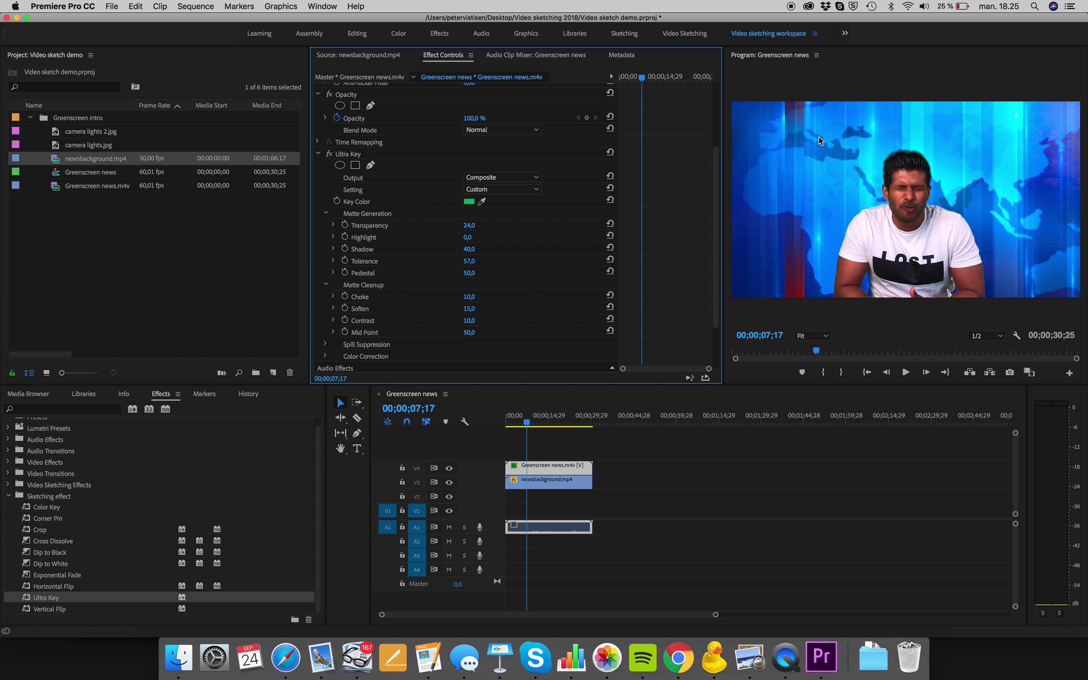
click(435, 204)
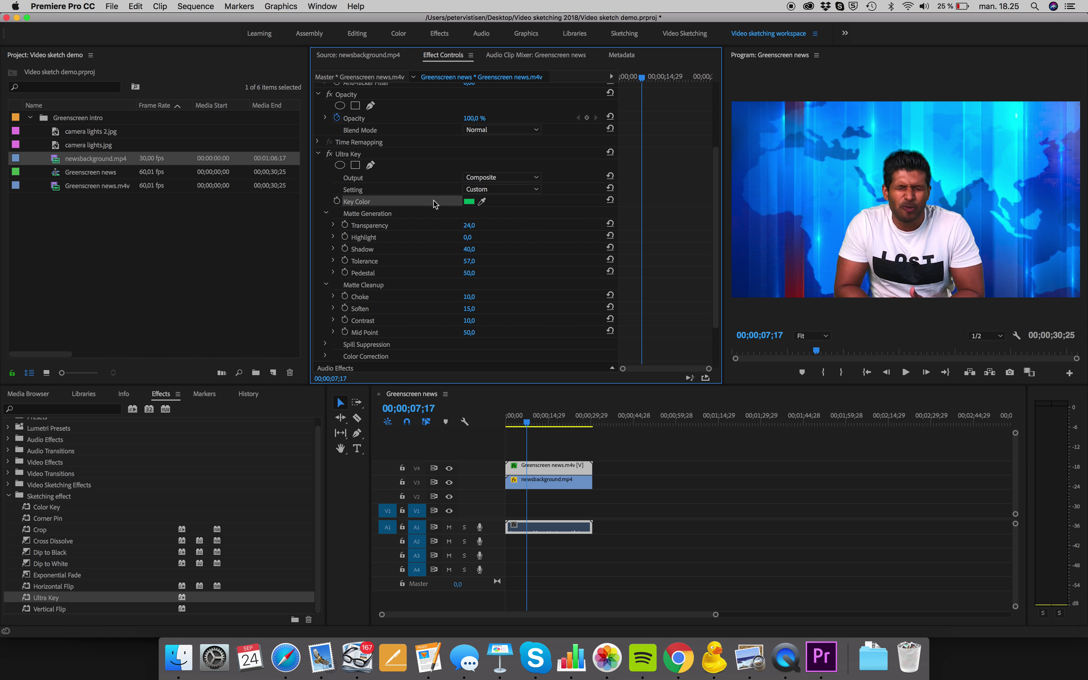
Step: At 00;00;09;17, replace the Greenscreen news clip's Ultra Key effect with the Color Key effect
mouse_move(527, 425)
mouse_down()
mouse_move(560, 424)
mouse_move(535, 427)
mouse_up()
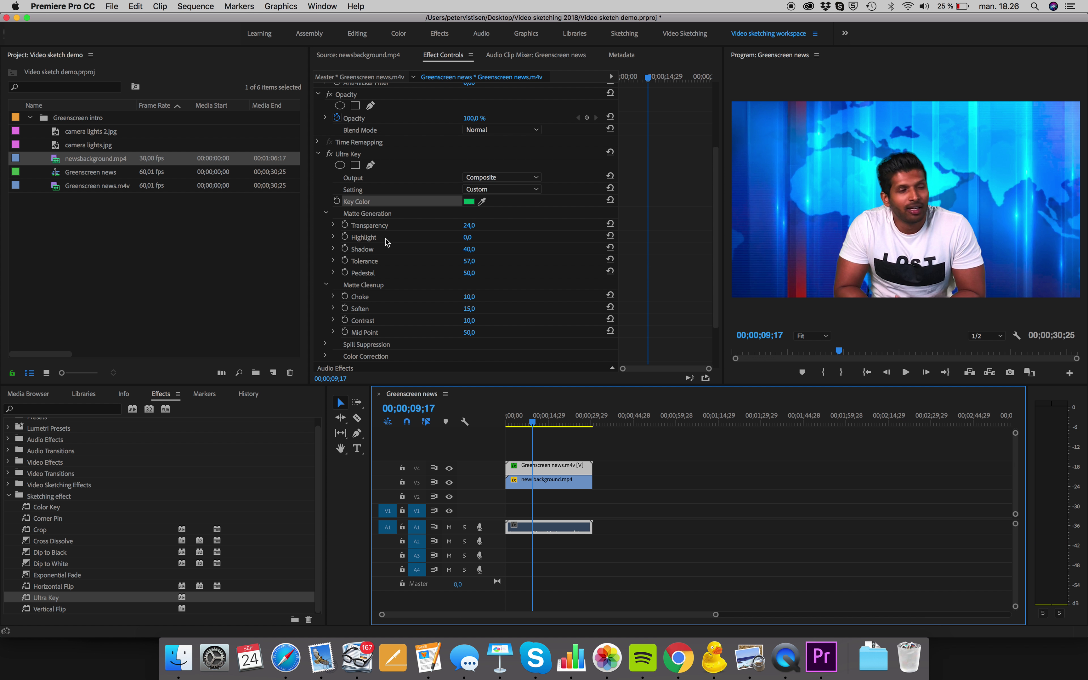
click(348, 154)
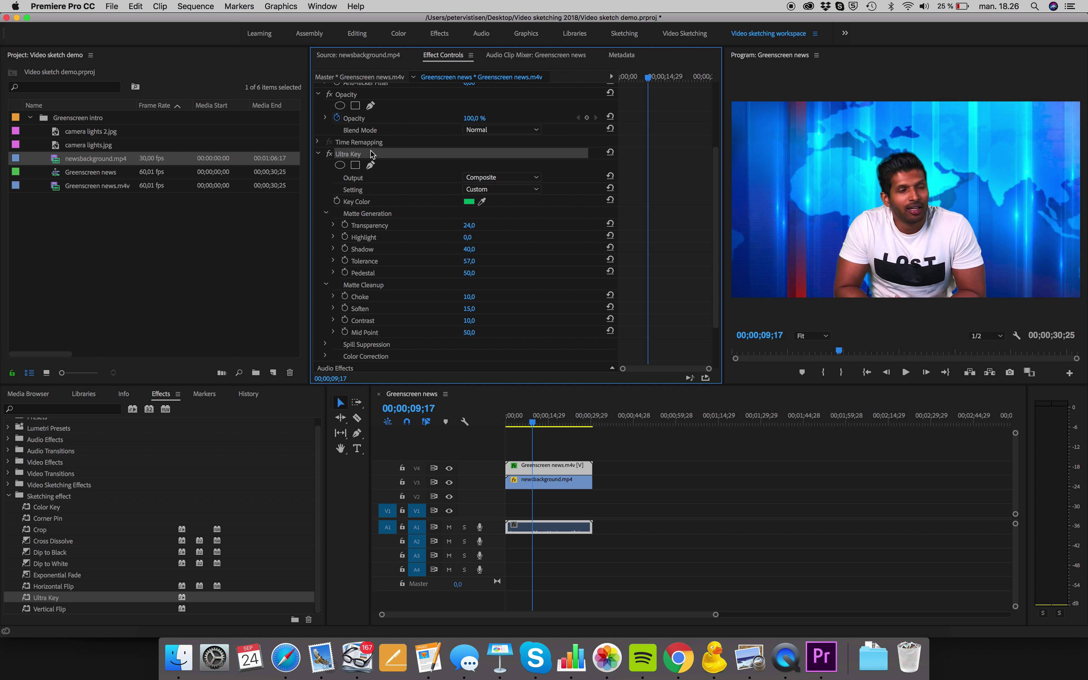
key(Delete)
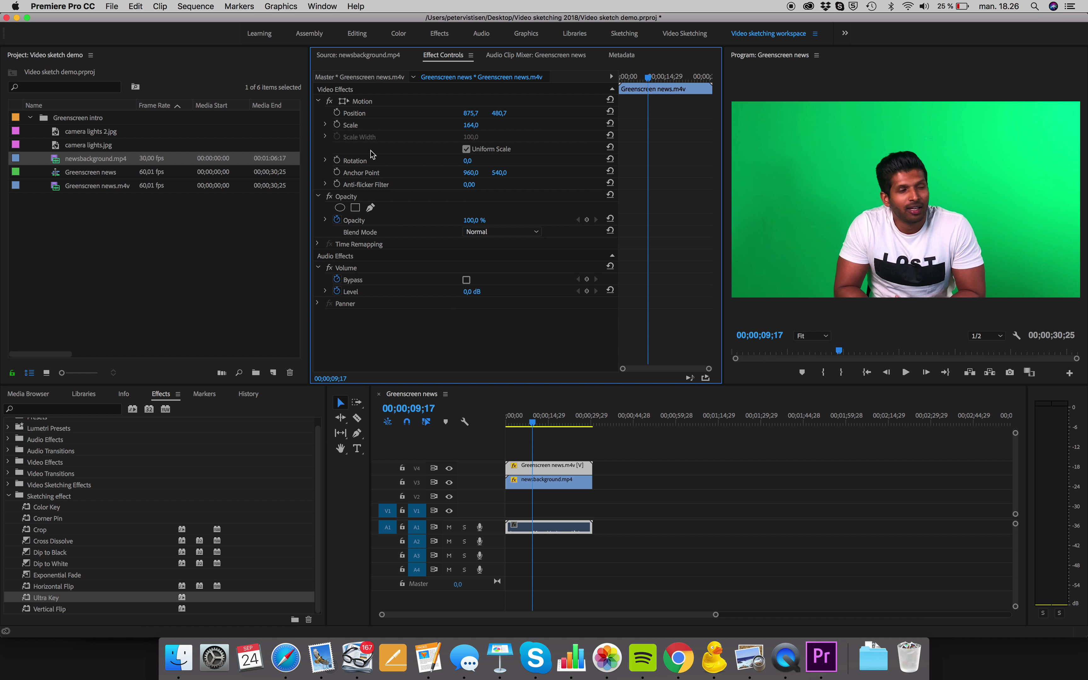
click(52, 511)
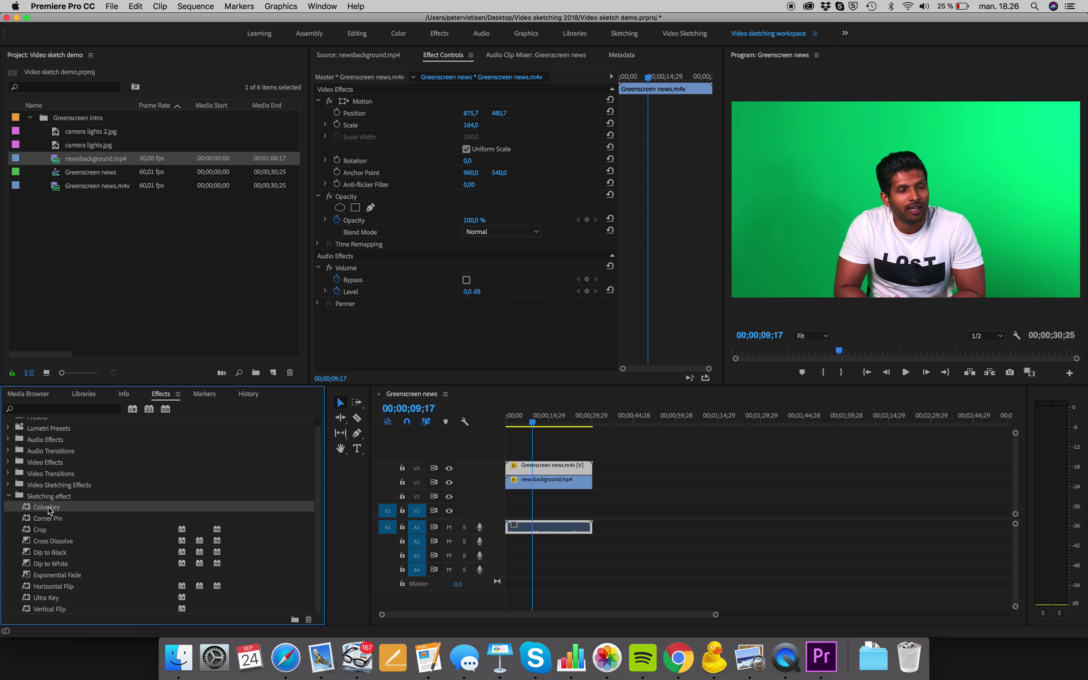
drag(38, 511, 566, 468)
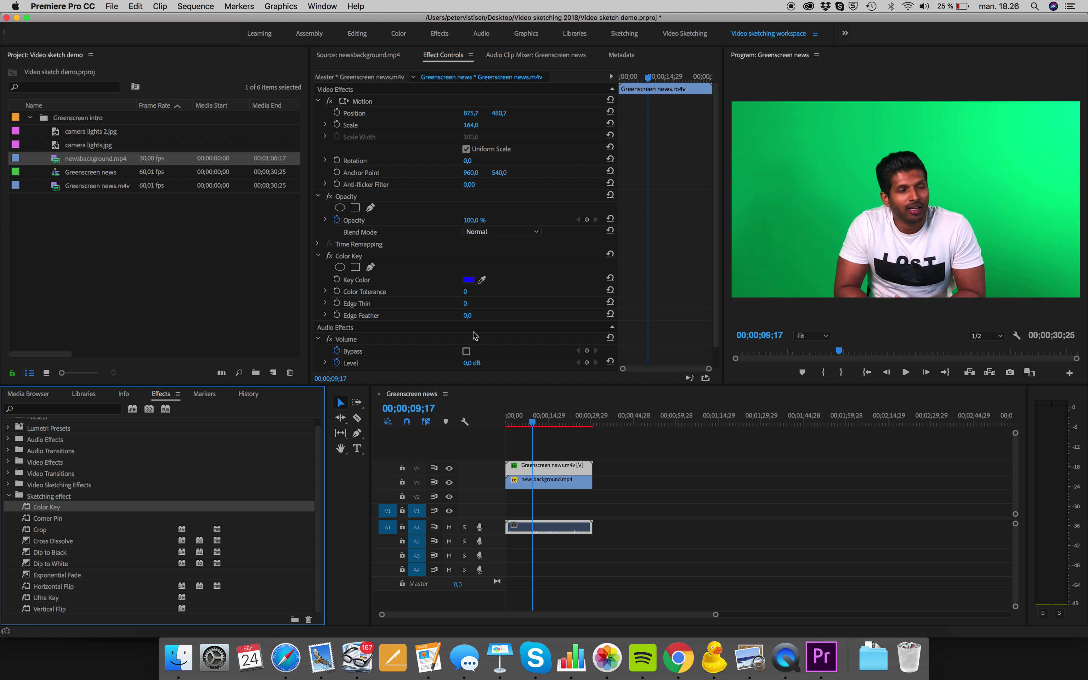
Step: Sample the darker green beside the man as the Color Key's key color and set Color Tolerance to 50
click(483, 279)
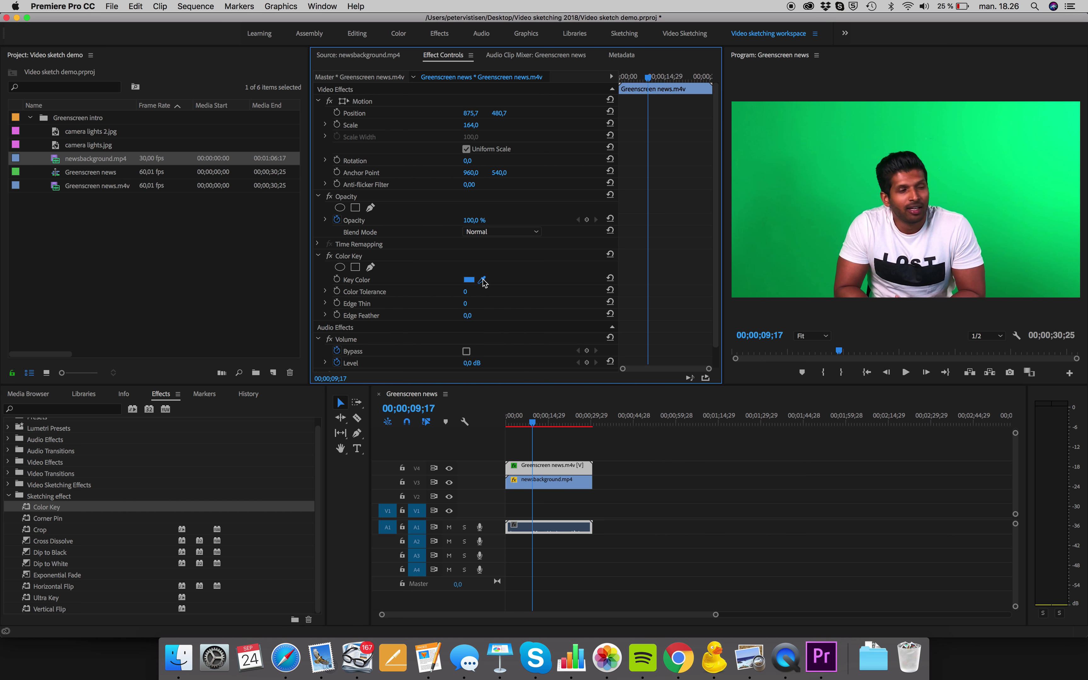
click(810, 201)
drag(465, 291, 494, 291)
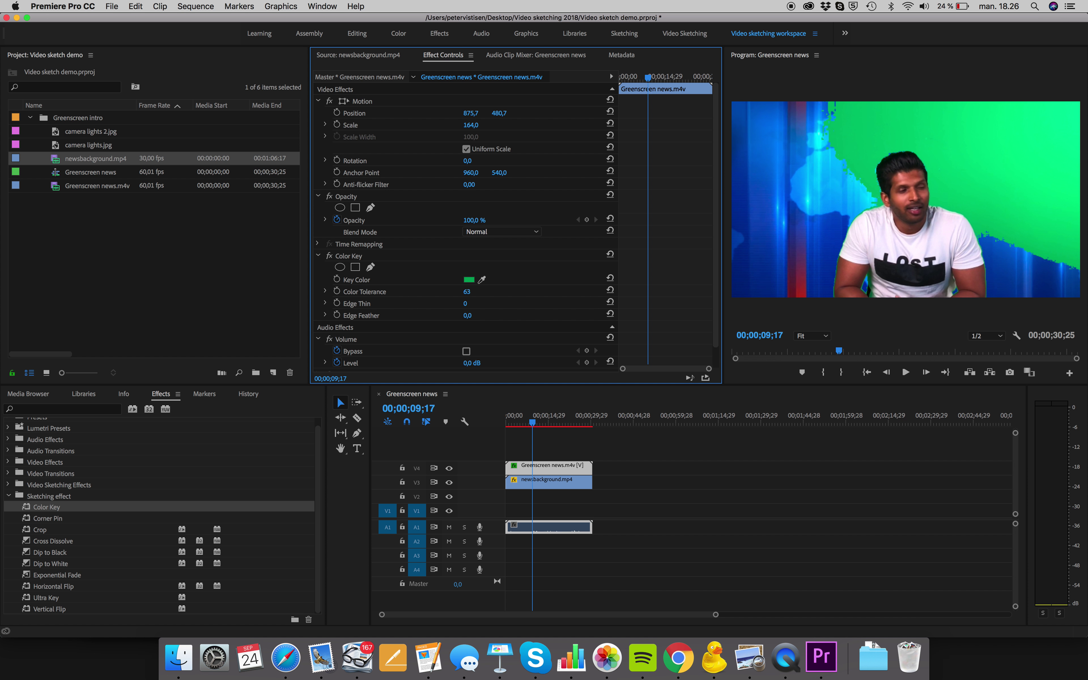
mouse_move(495, 291)
mouse_down()
mouse_move(554, 291)
mouse_move(488, 291)
mouse_up()
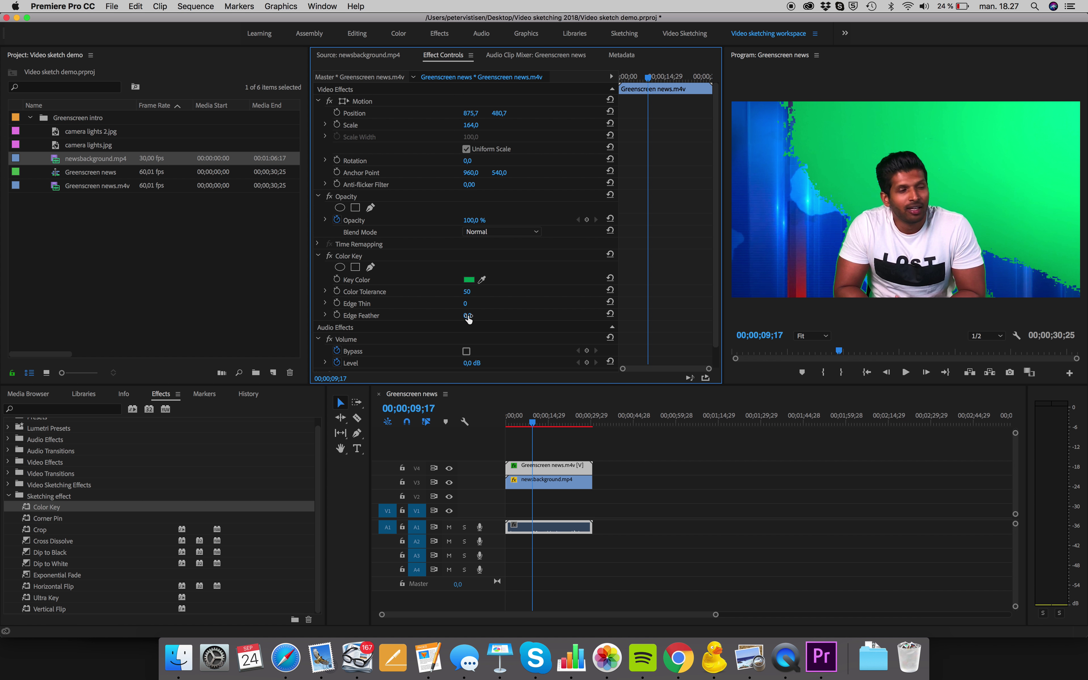
Step: Set the Color Key's Edge Feather to 3,4, Edge Thin to 2 and Color Tolerance to 44
drag(468, 315, 472, 316)
drag(465, 304, 469, 303)
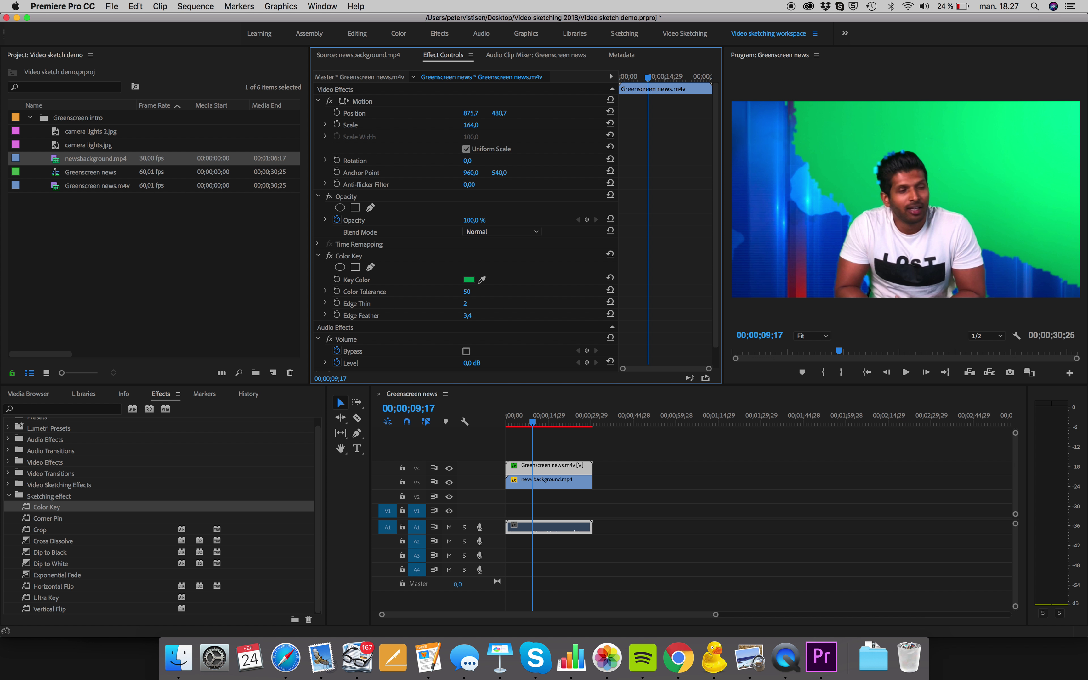
mouse_move(465, 304)
mouse_down()
mouse_move(478, 305)
mouse_move(464, 291)
mouse_up()
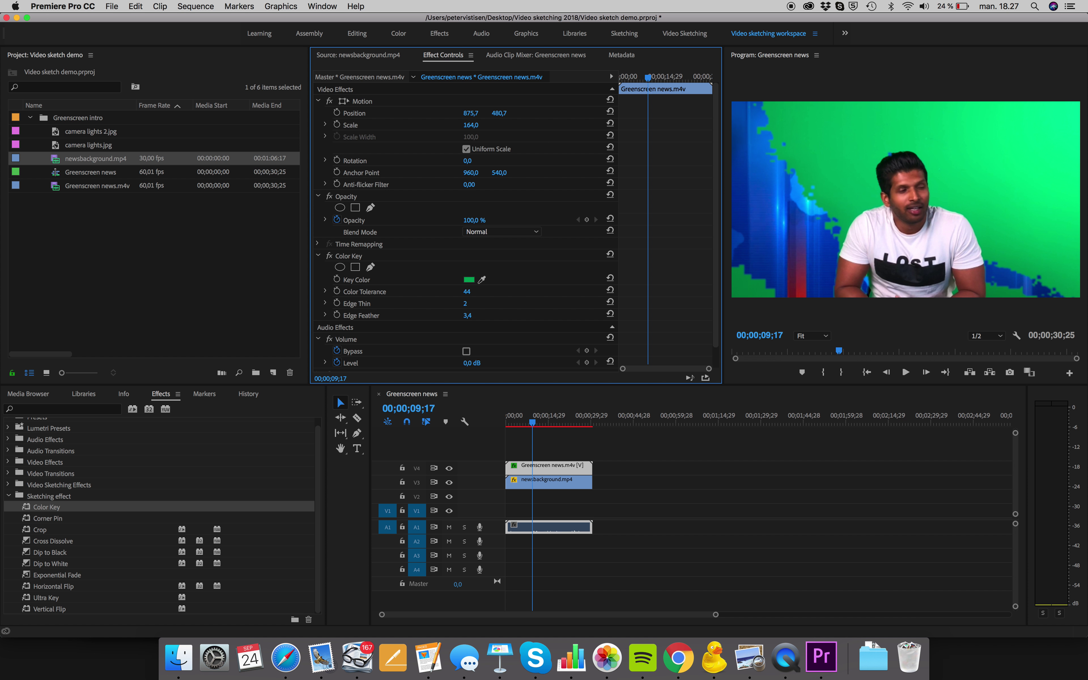
Step: Duplicate the Color Key effect on the Greenscreen news clip by copying and pasting it
scroll(478, 293, down, 1)
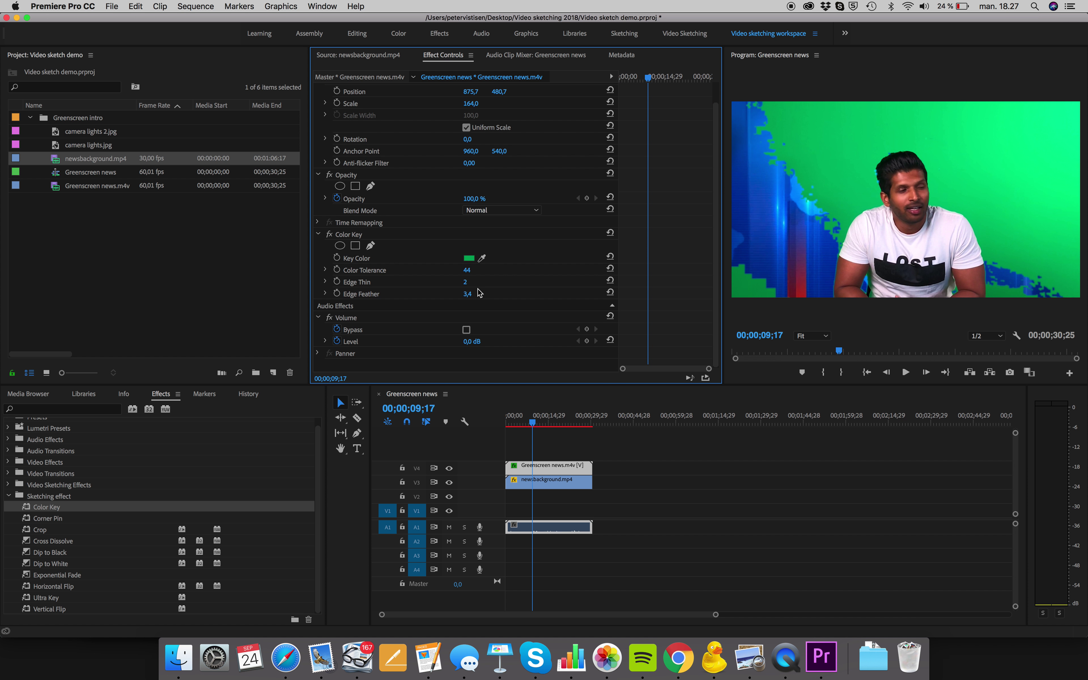
click(356, 237)
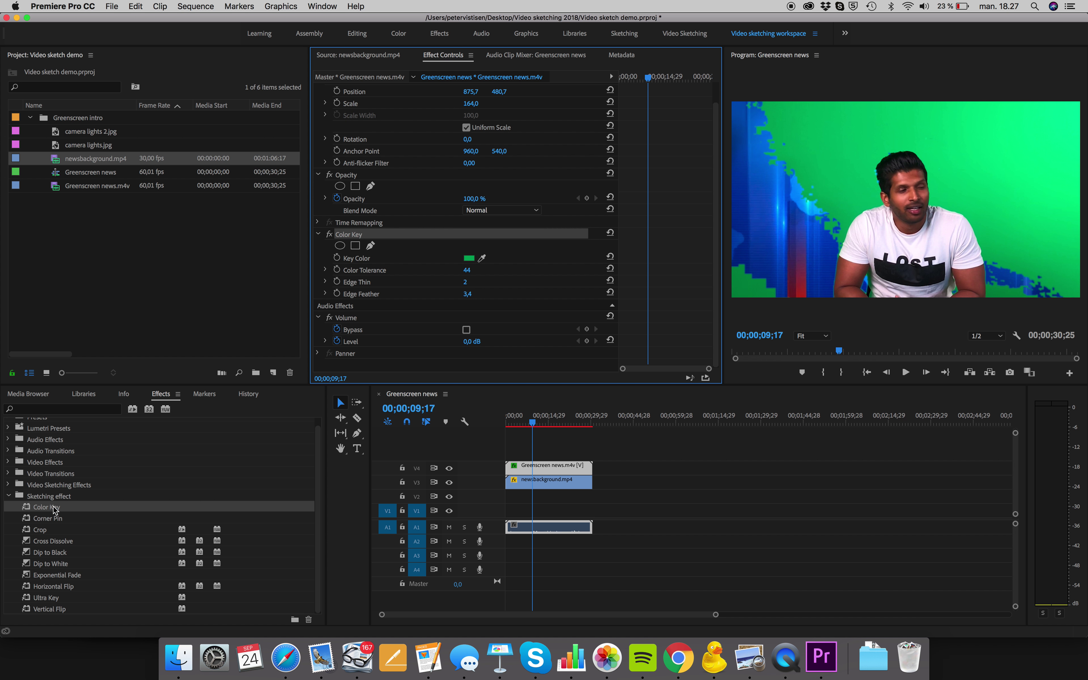
right_click(356, 237)
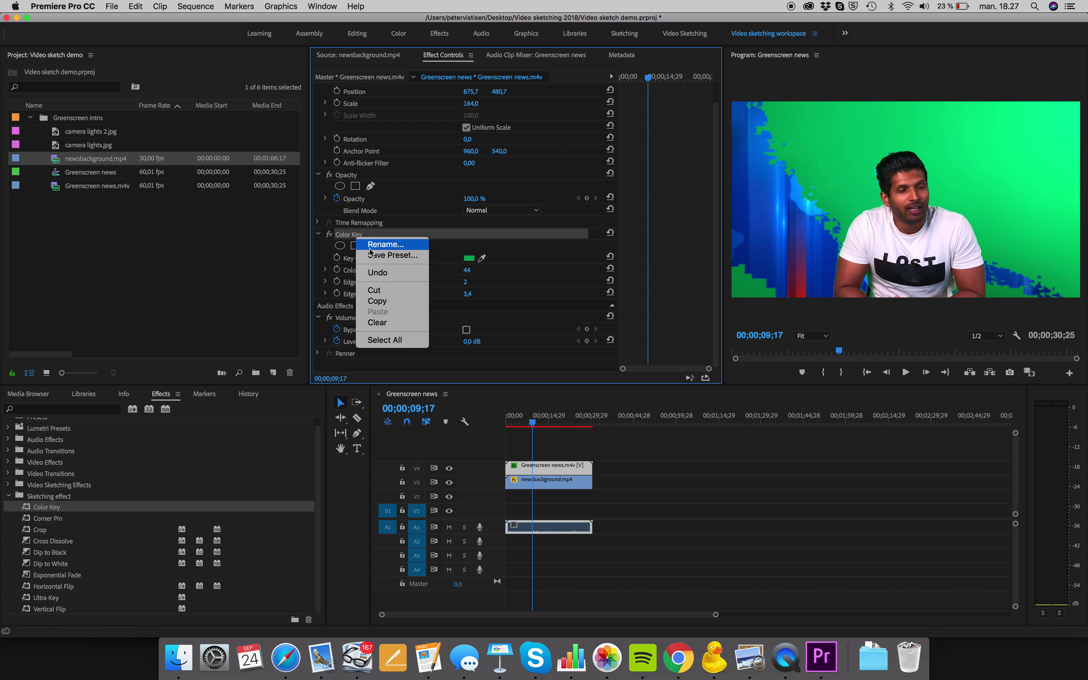
click(379, 301)
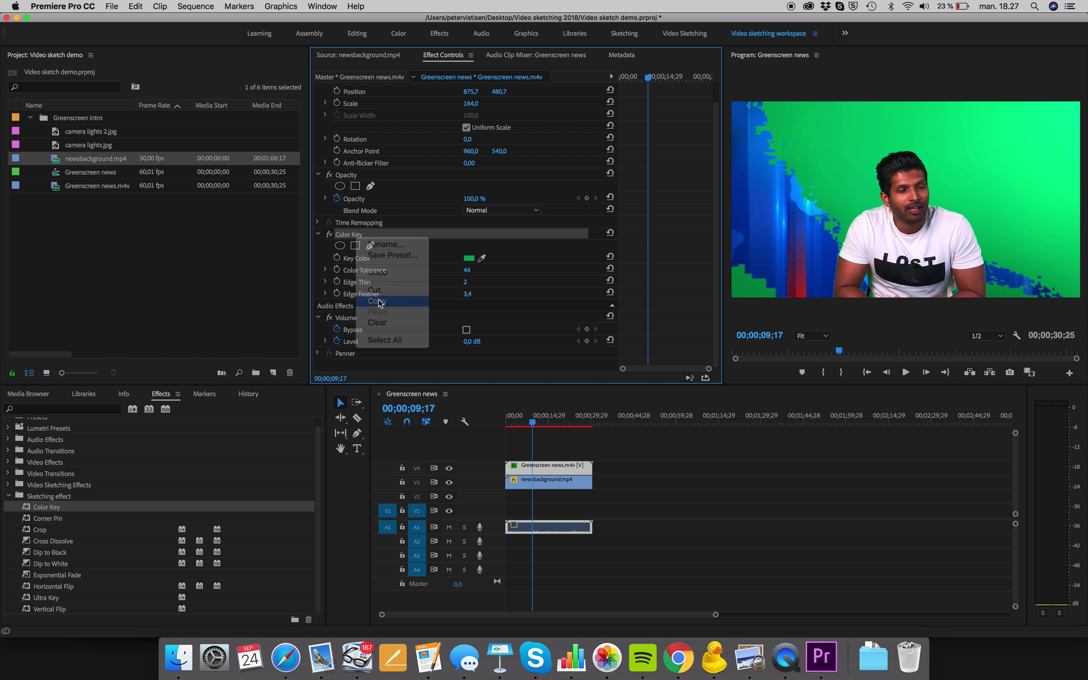
right_click(383, 368)
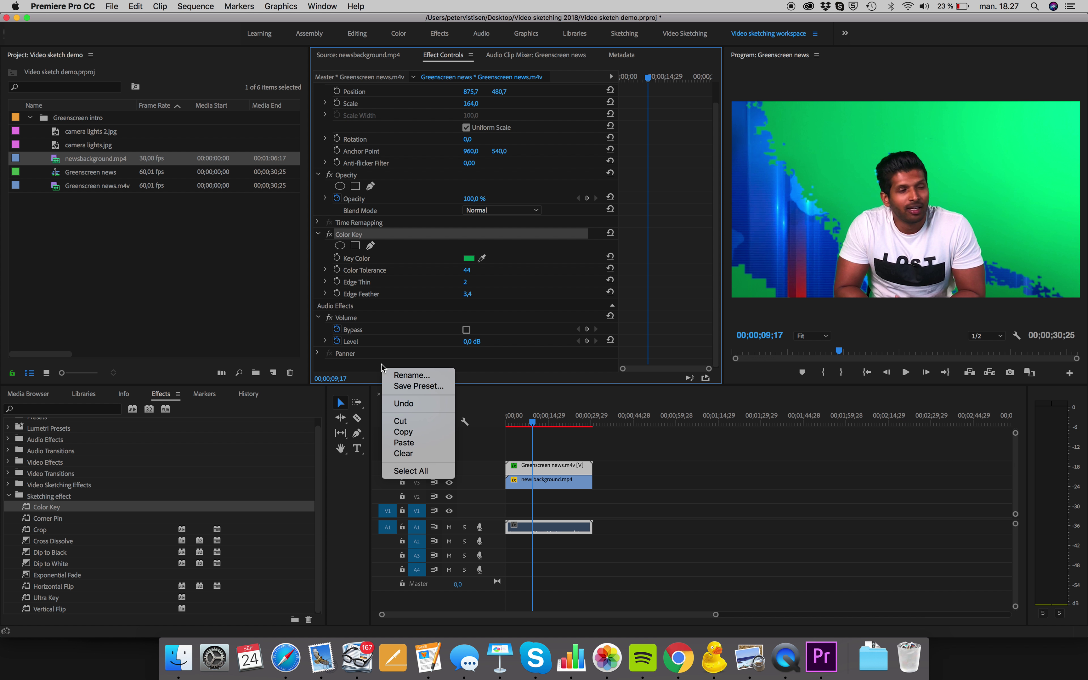
click(403, 443)
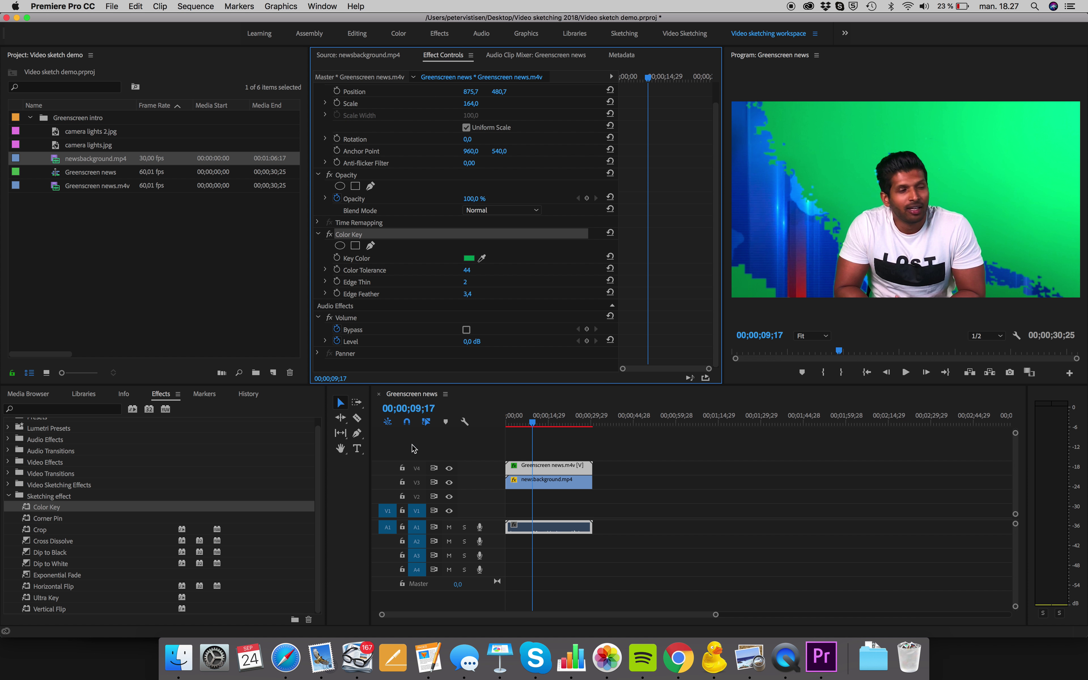
Step: Sample the bright green in the picture's upper-right area for the second Color Key and set its Color Tolerance to 89
click(482, 329)
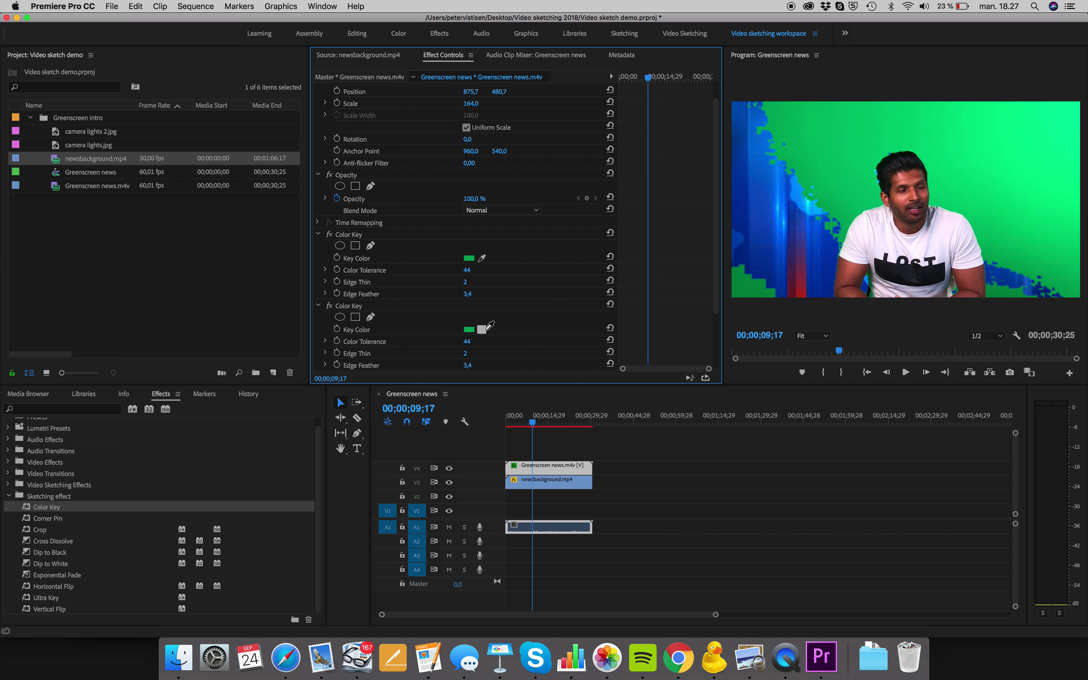
scroll(490, 324, down, 1)
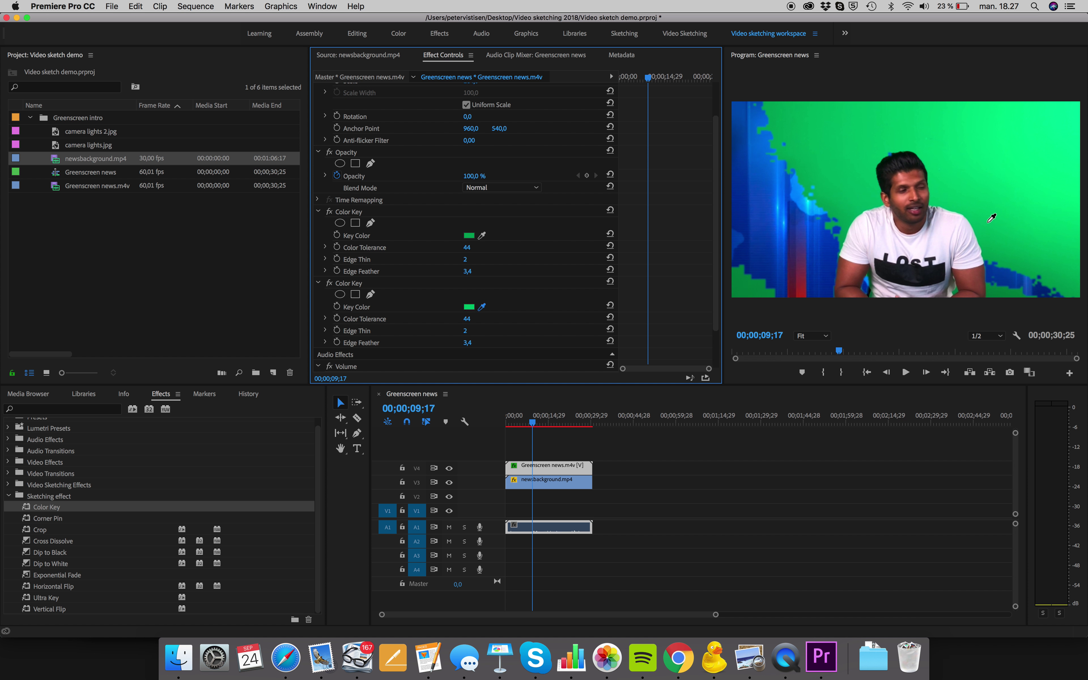
click(991, 248)
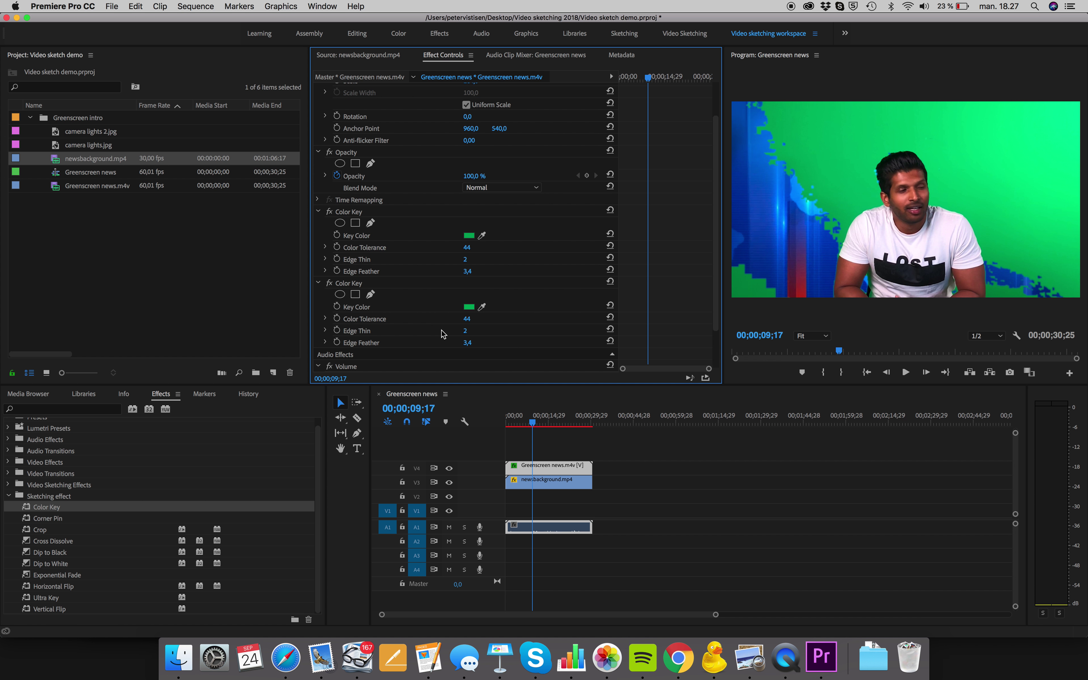
click(481, 307)
click(484, 308)
click(482, 306)
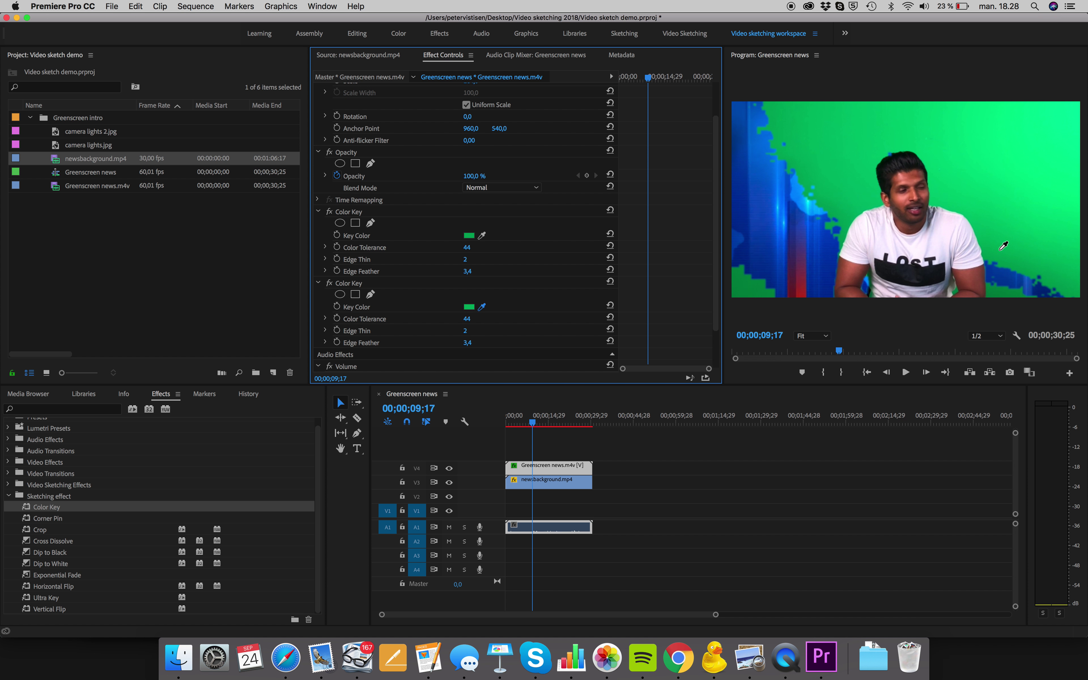
click(1042, 131)
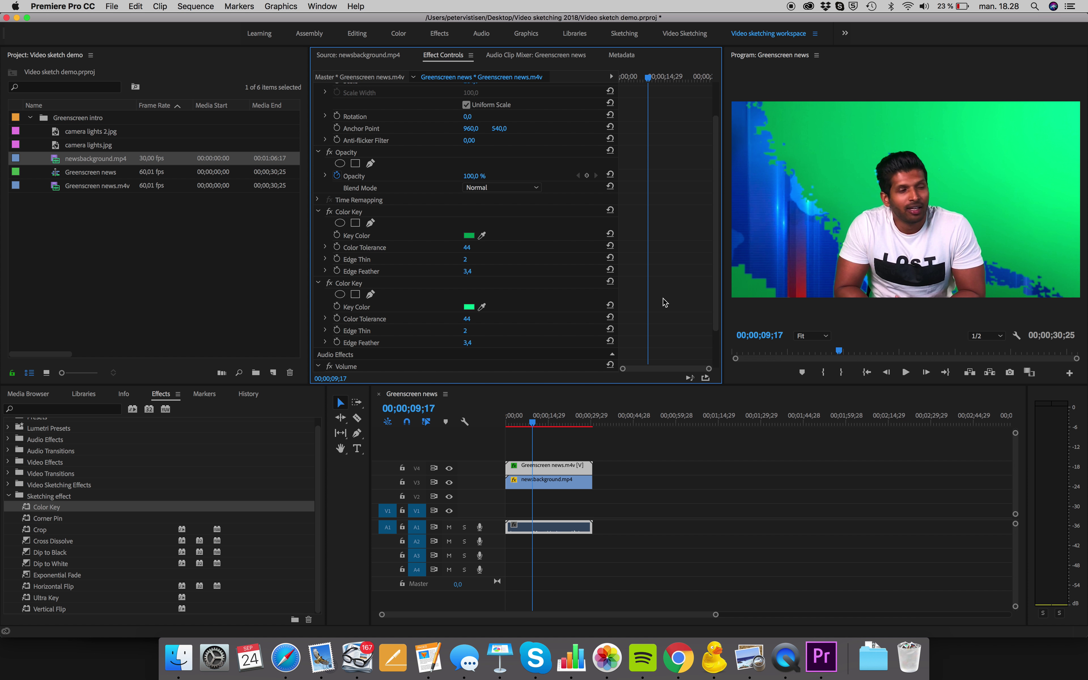
mouse_move(468, 319)
mouse_down()
mouse_move(501, 319)
mouse_move(476, 319)
mouse_up()
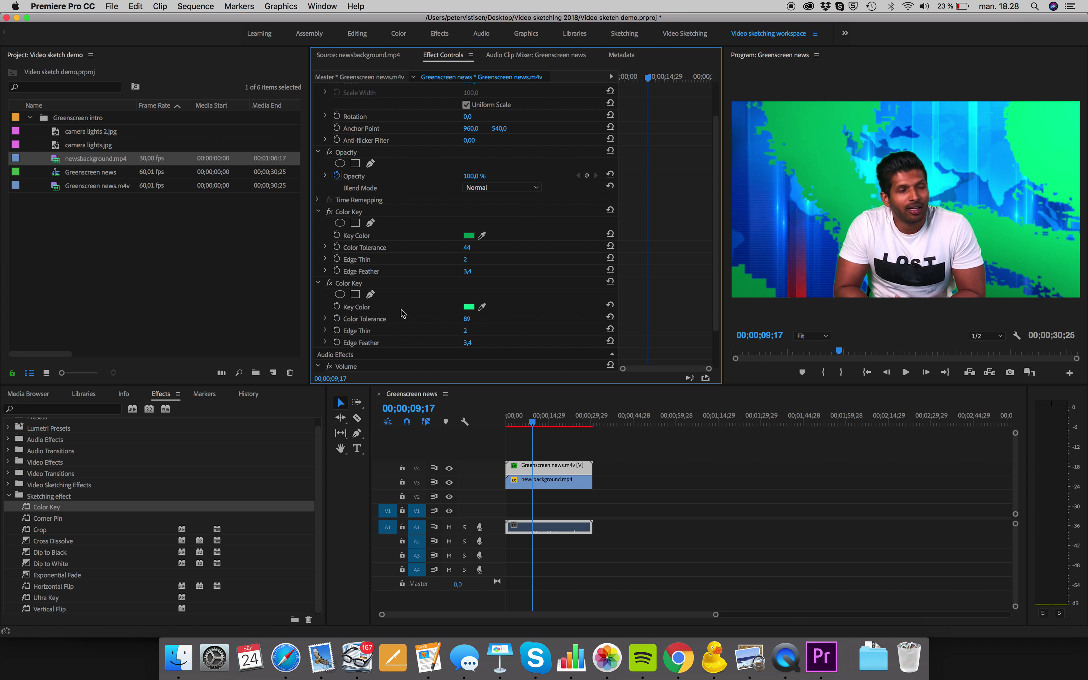
Step: Paste a third Color Key, sample the leftover green beside the man's shoulder, set Color Tolerance to 53, and check the composite at 00;00;06;17
scroll(403, 313, down, 2)
right_click(418, 366)
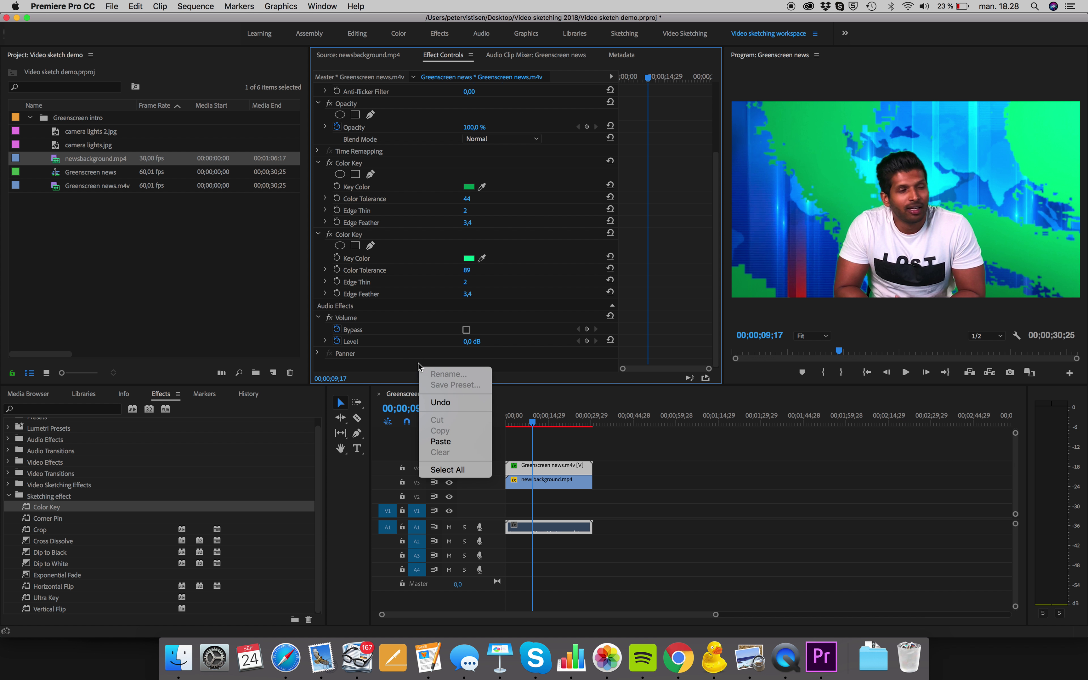
click(440, 442)
click(481, 329)
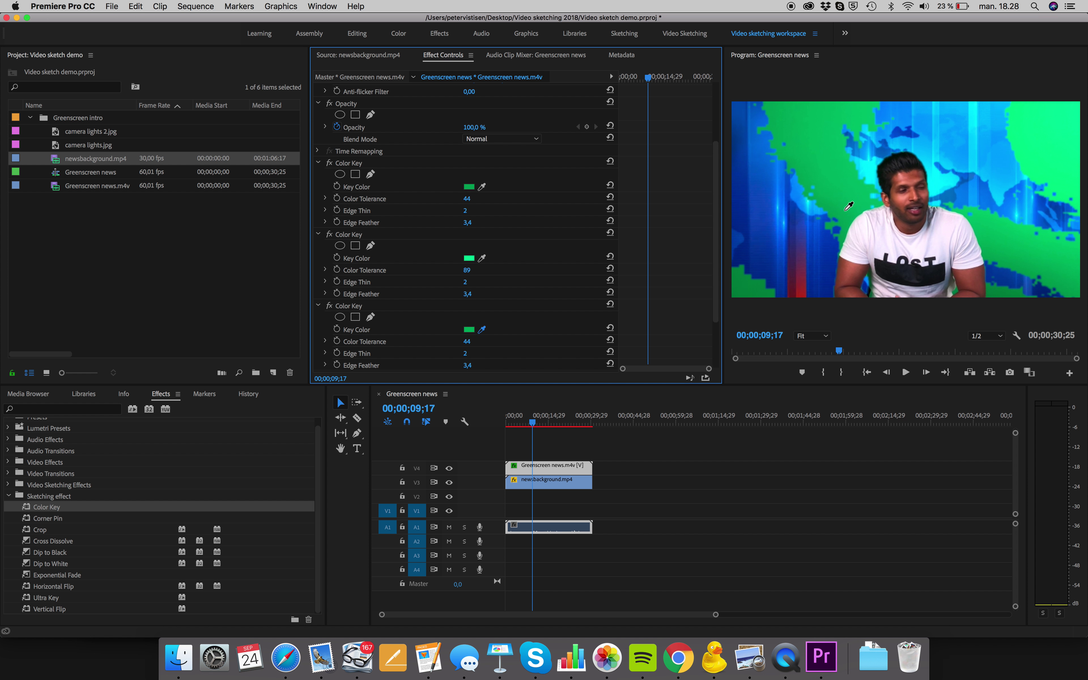
click(848, 221)
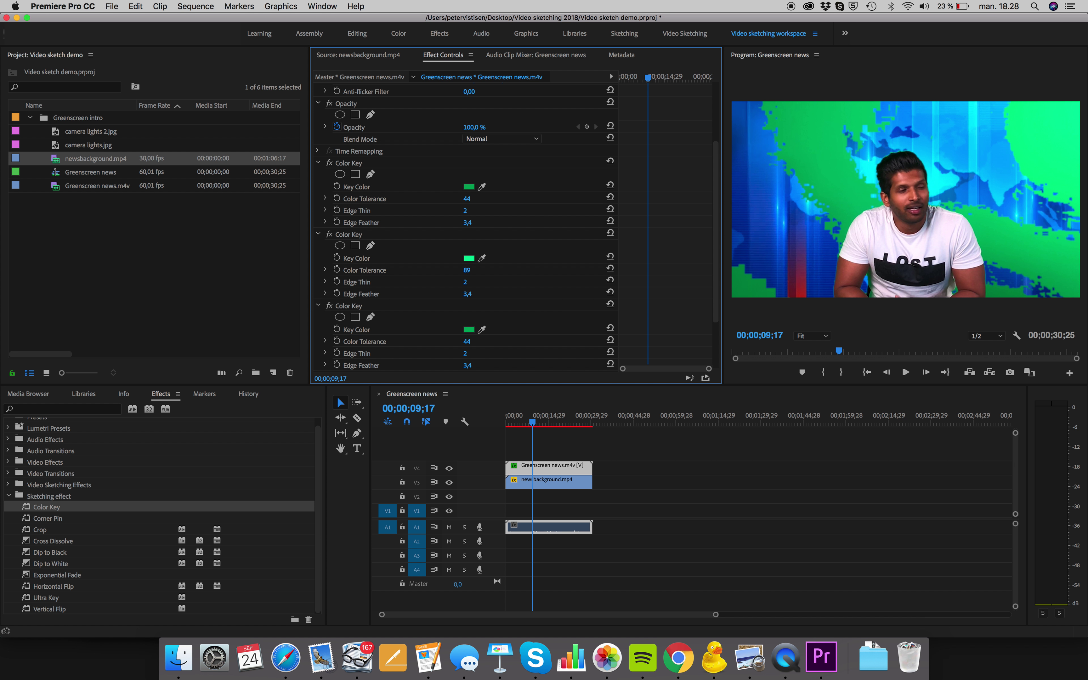
drag(466, 341, 470, 342)
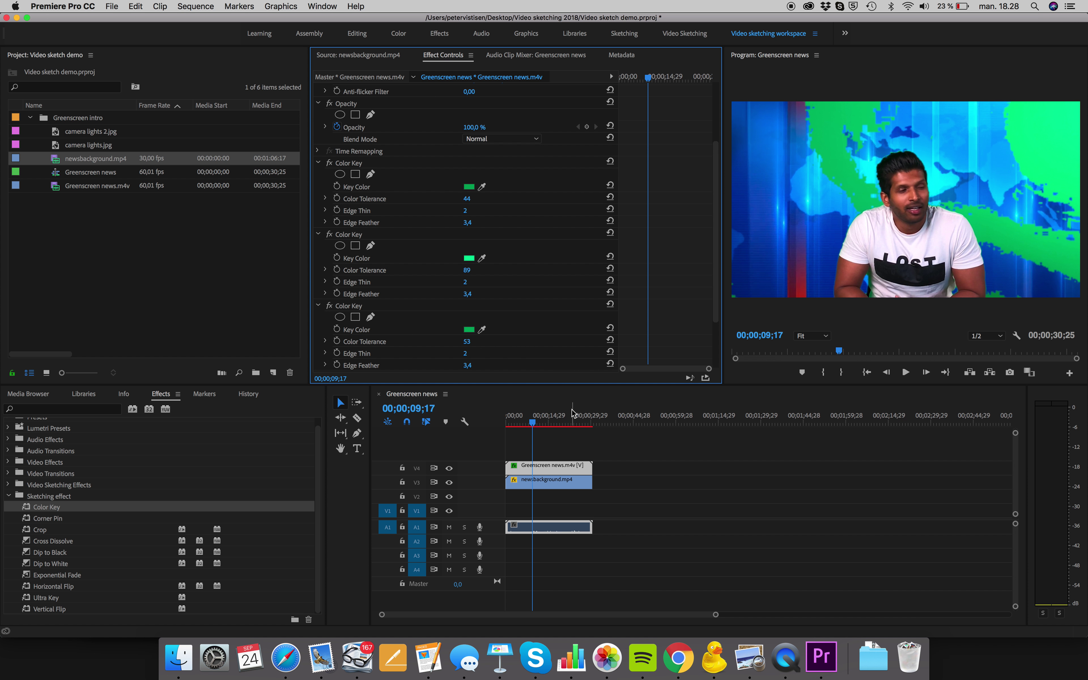
click(511, 423)
drag(511, 423, 527, 424)
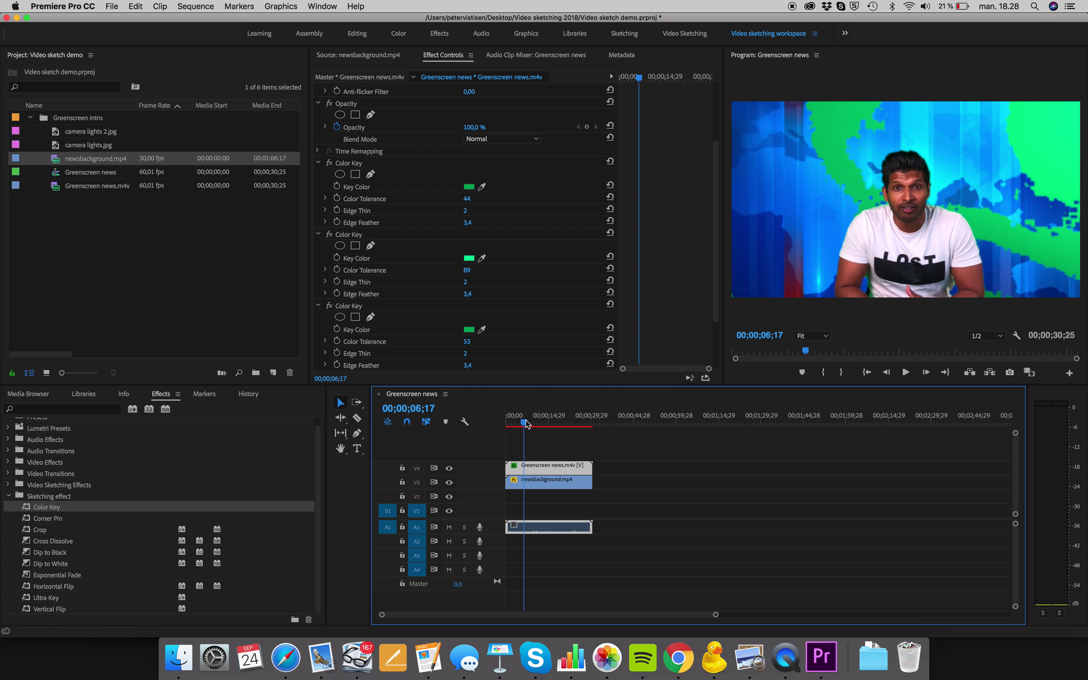
Step: Paste a fourth Color Key, sample the green remaining on the man's right-hand side of the picture, and set its Color Tolerance to 68
scroll(468, 320, down, 3)
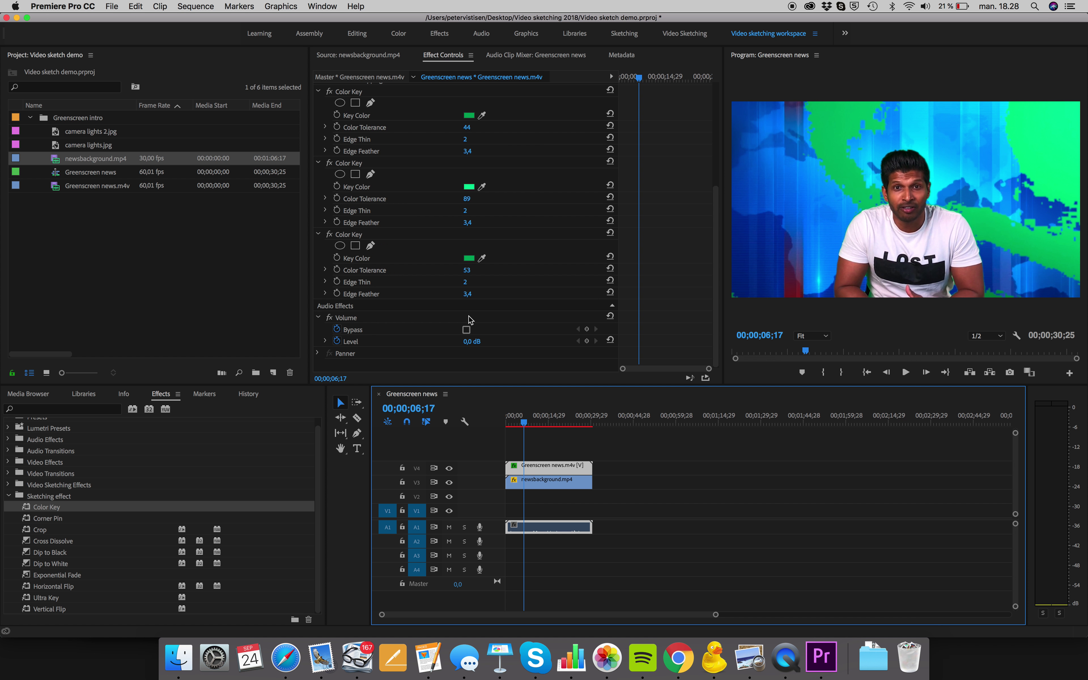
right_click(456, 369)
click(487, 442)
scroll(486, 351, down, 3)
click(481, 258)
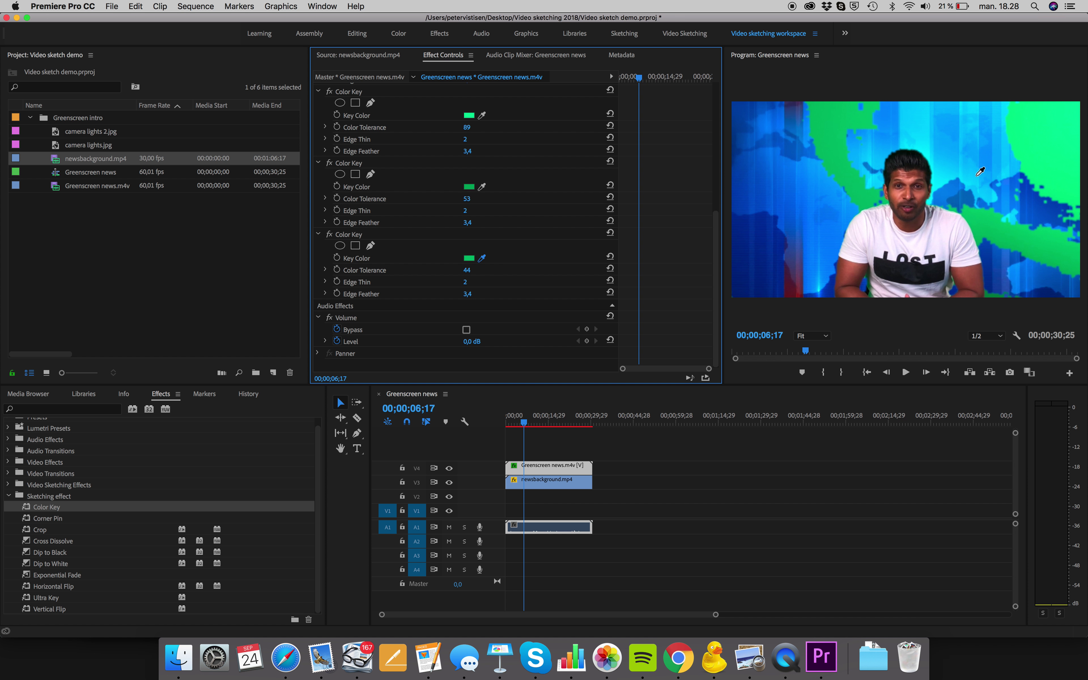
click(1049, 258)
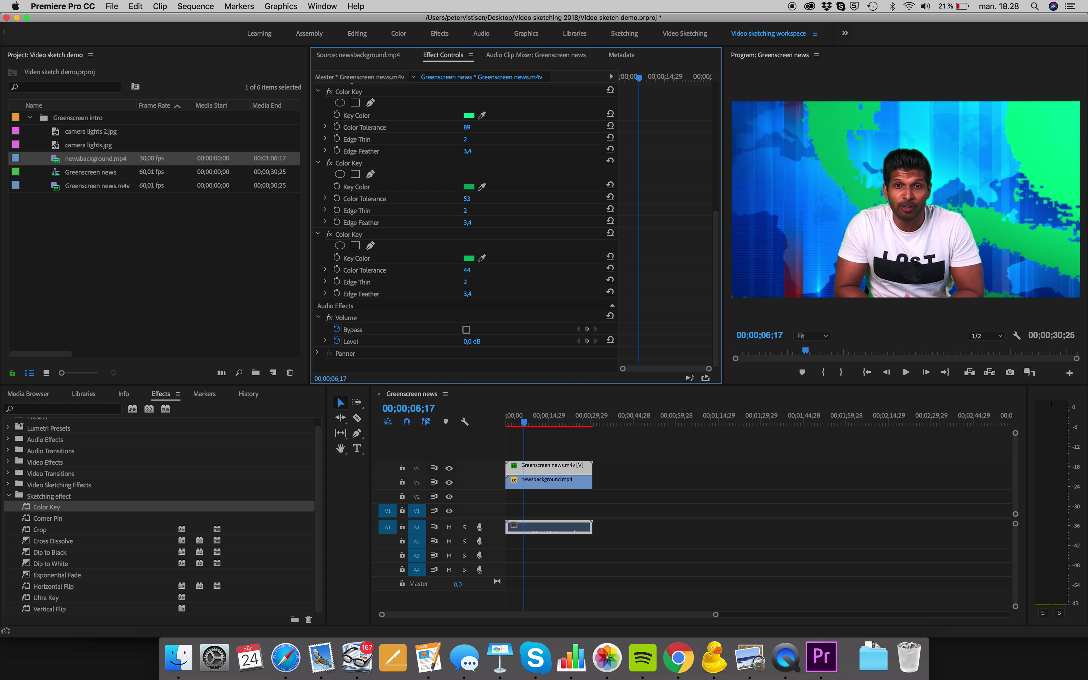
drag(467, 270, 478, 271)
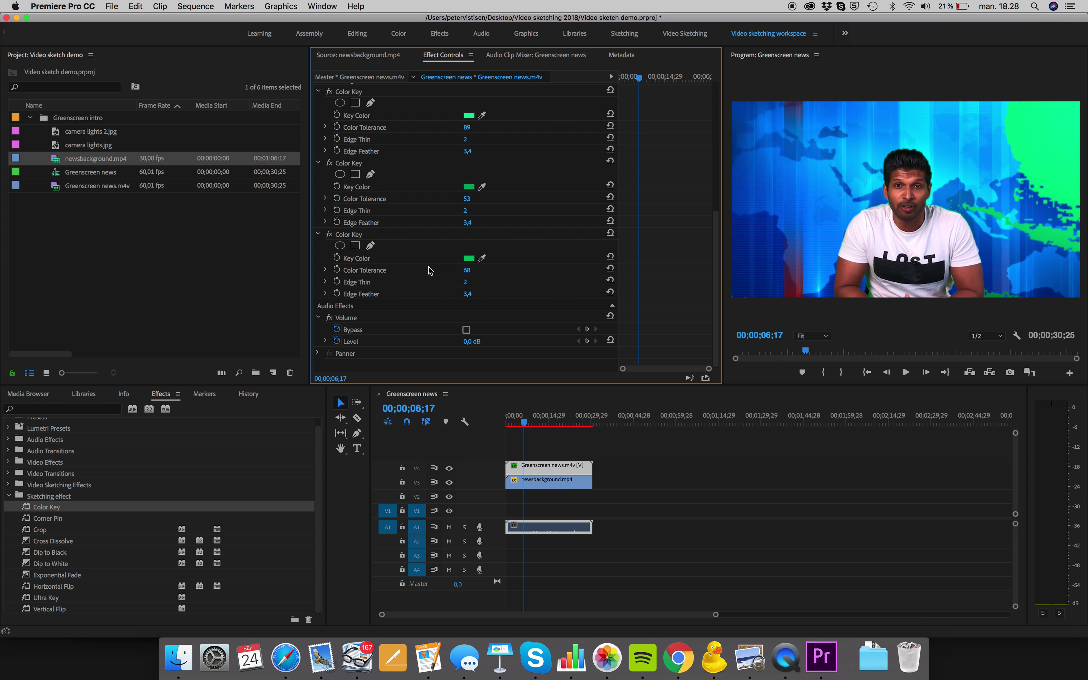
Step: Paste a fifth Color Key, sample the bright green in the picture's upper-right area, and set its Color Tolerance to 111
right_click(417, 367)
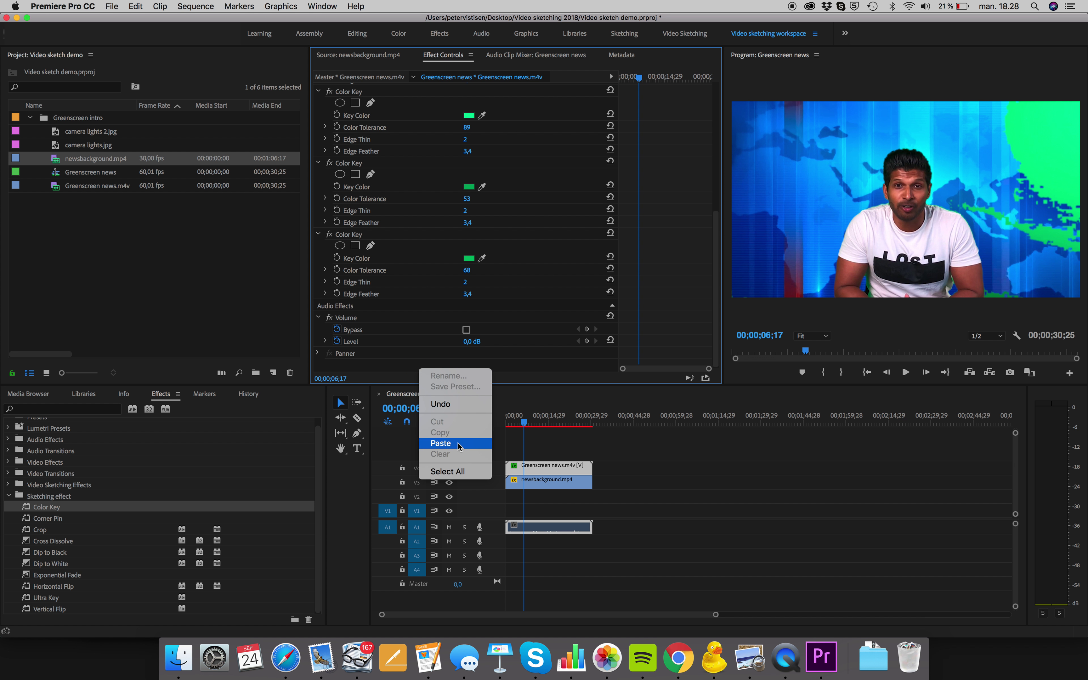
click(447, 443)
click(481, 258)
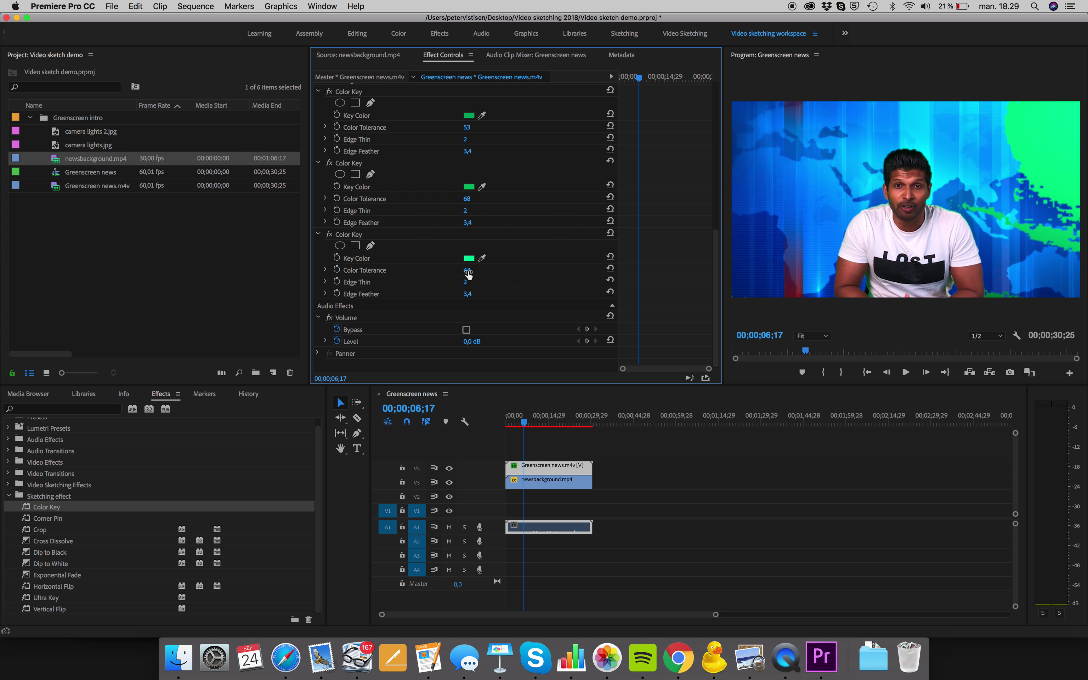
drag(467, 270, 495, 270)
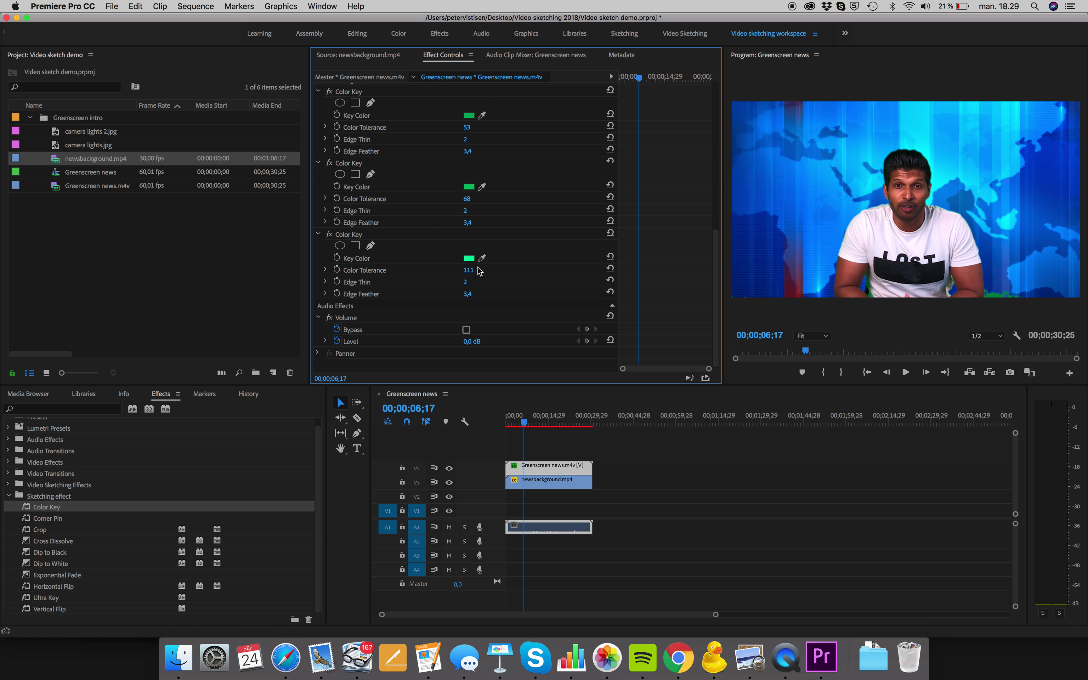
Step: Check the composite at 00;00;22;11, paste a sixth Color Key, and sample the dark green at the picture's lower edge beside the man
drag(527, 426, 569, 433)
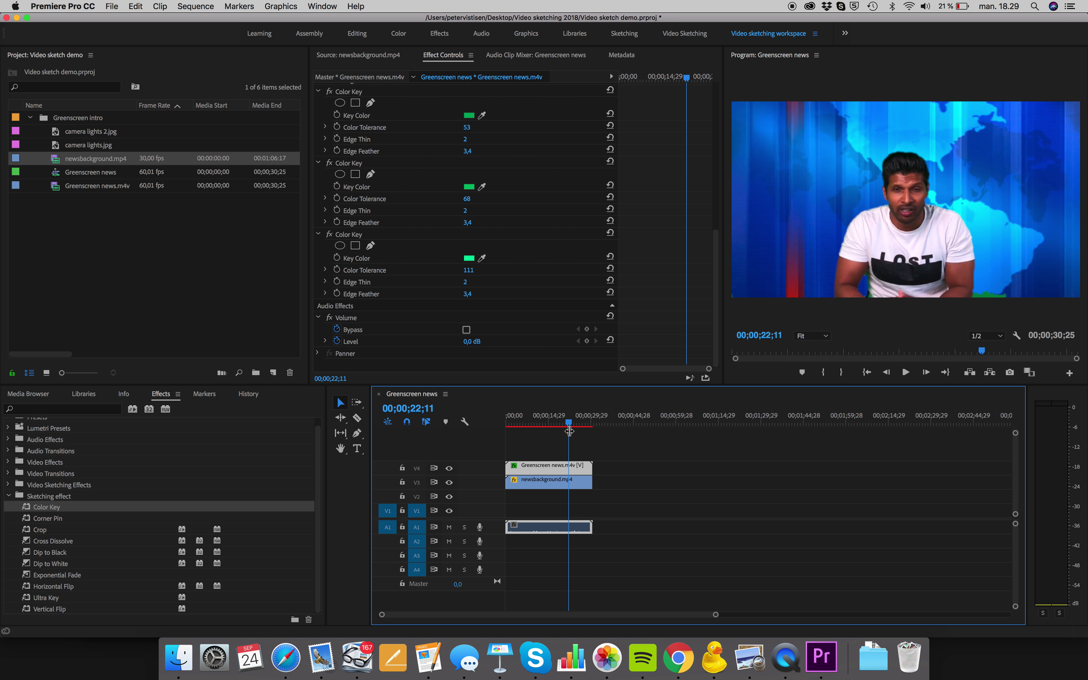
right_click(463, 369)
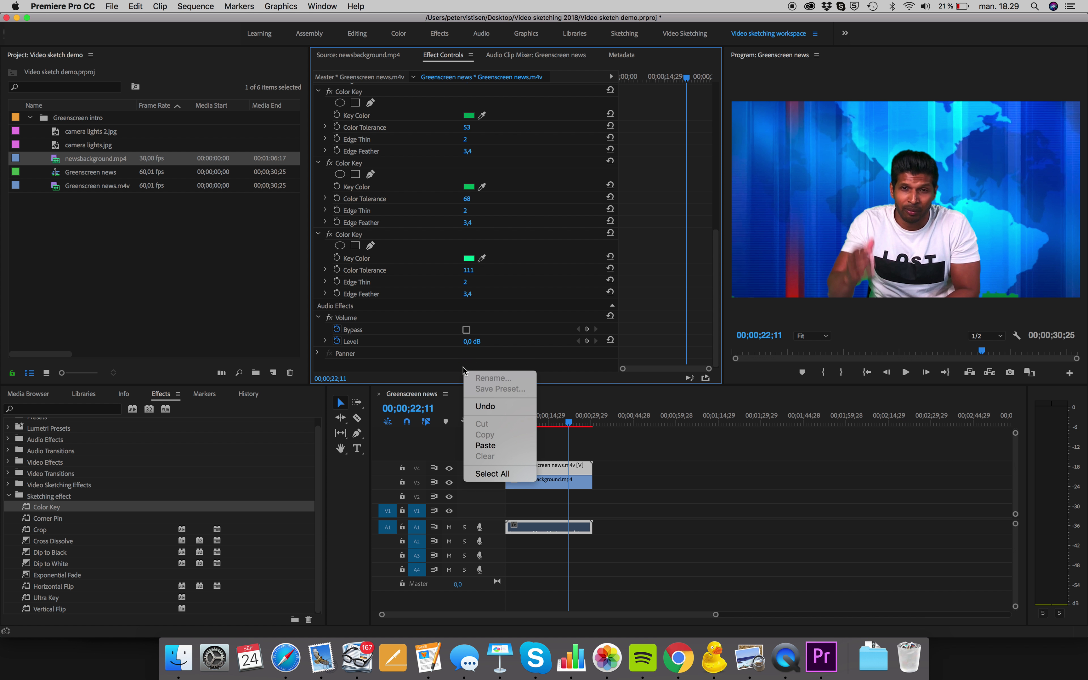
click(487, 444)
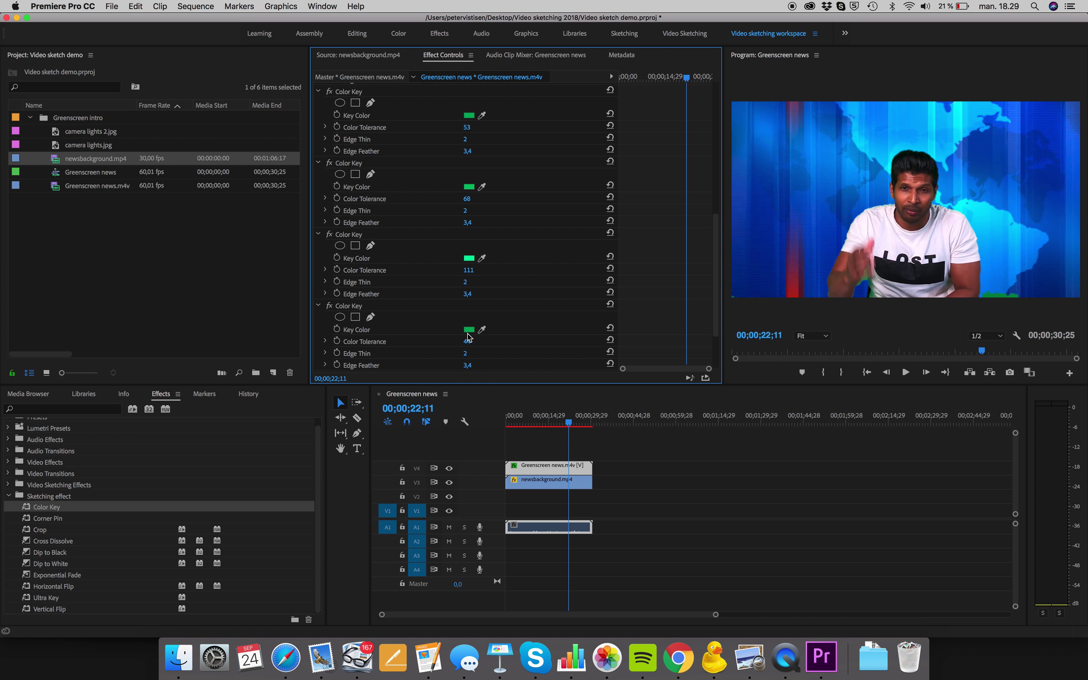
click(482, 257)
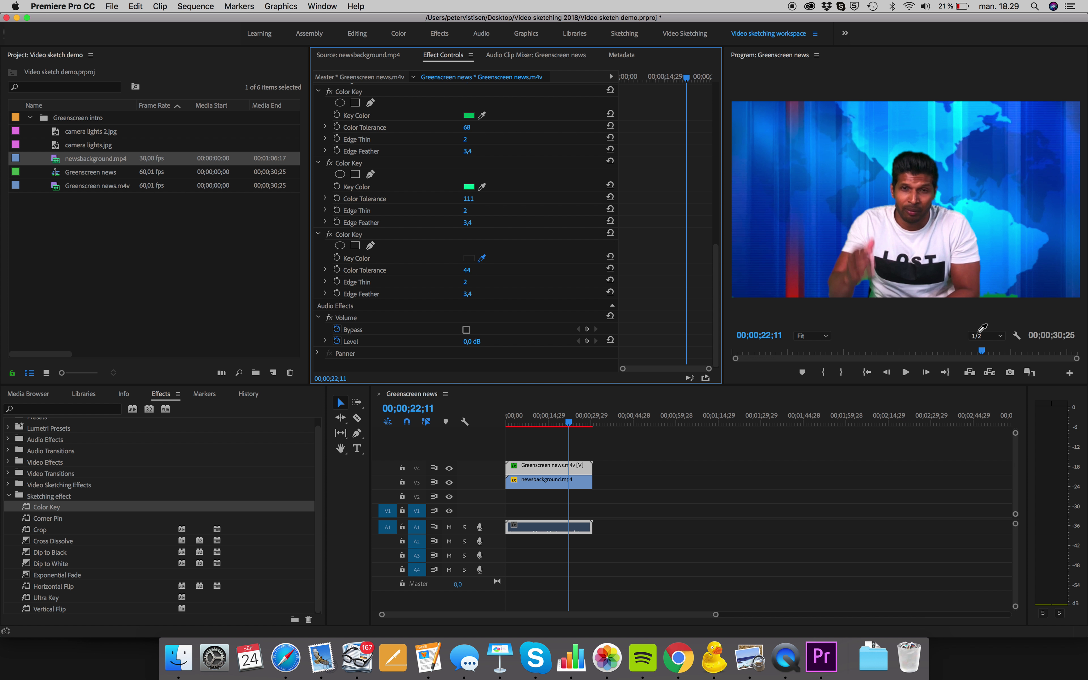
click(995, 298)
click(467, 270)
Step: Play the composite from the beginning of the sequence to about 00;00;05;13
drag(570, 422, 468, 422)
key(space)
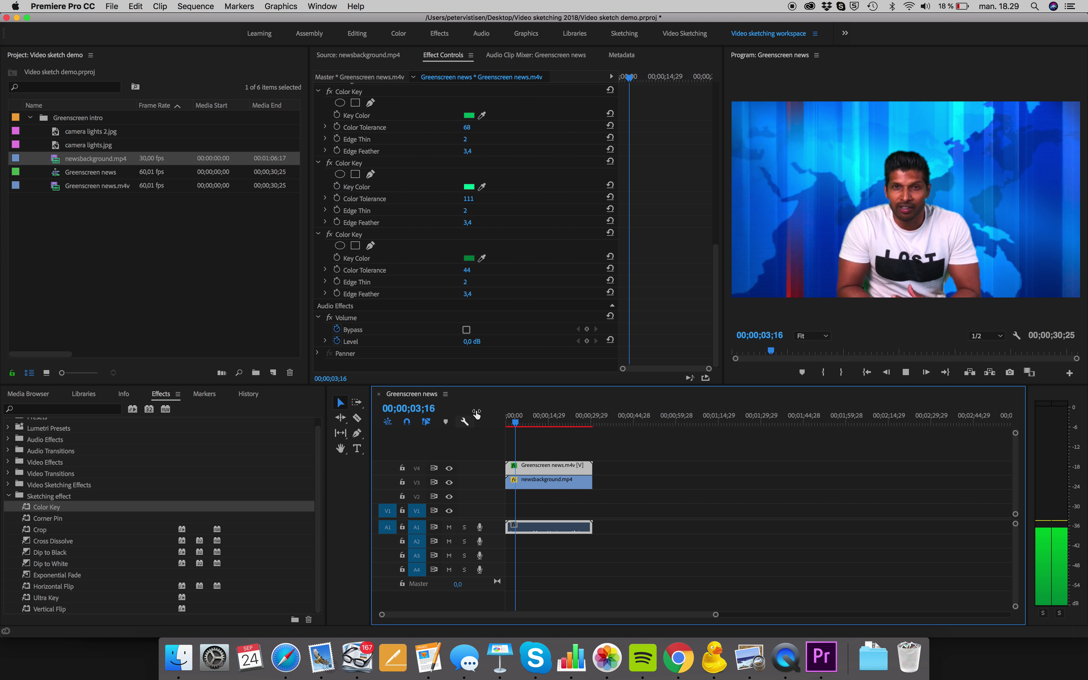
key(space)
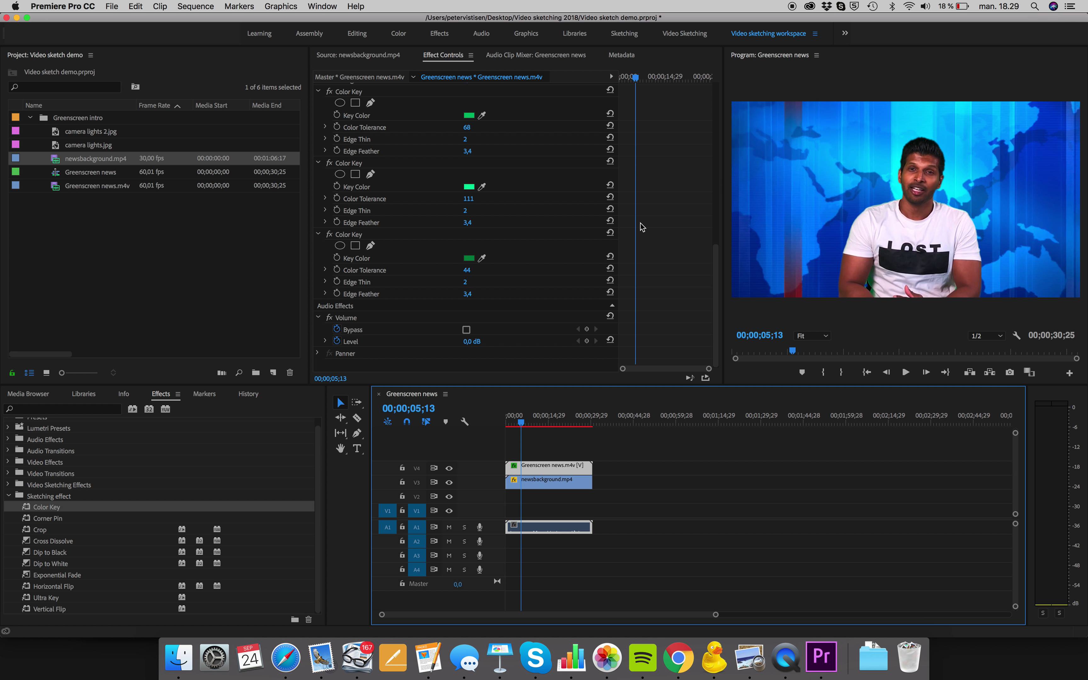
Step: Lower the sequence preview's playback resolution to 1/4 and replay the composite from the beginning
click(1002, 337)
click(984, 374)
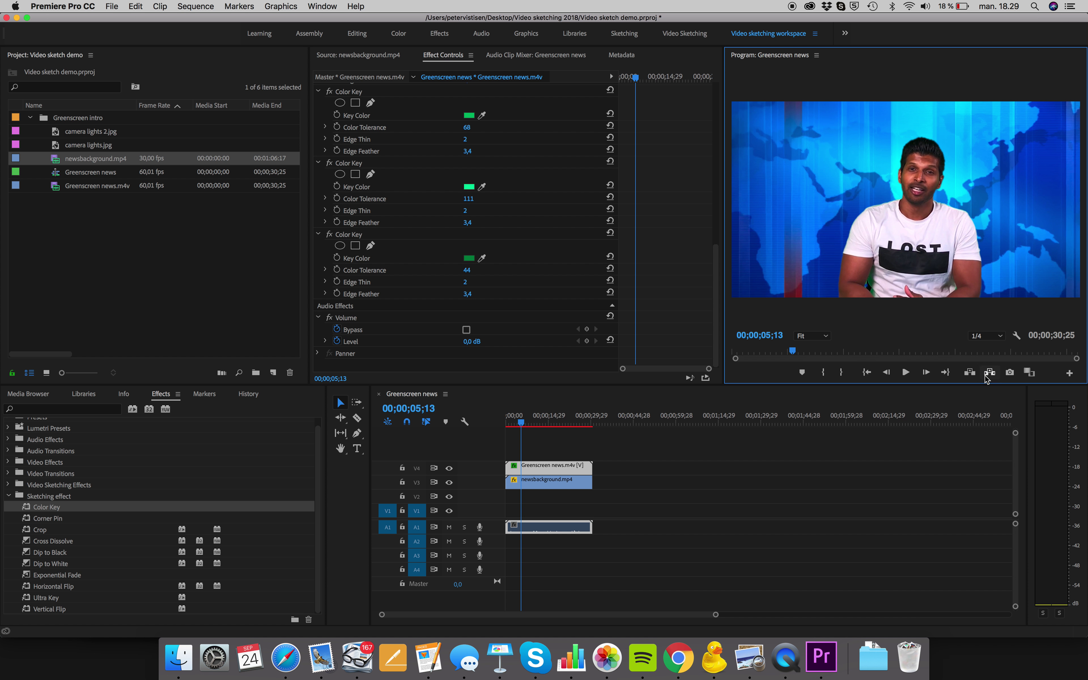
drag(520, 423, 489, 421)
key(space)
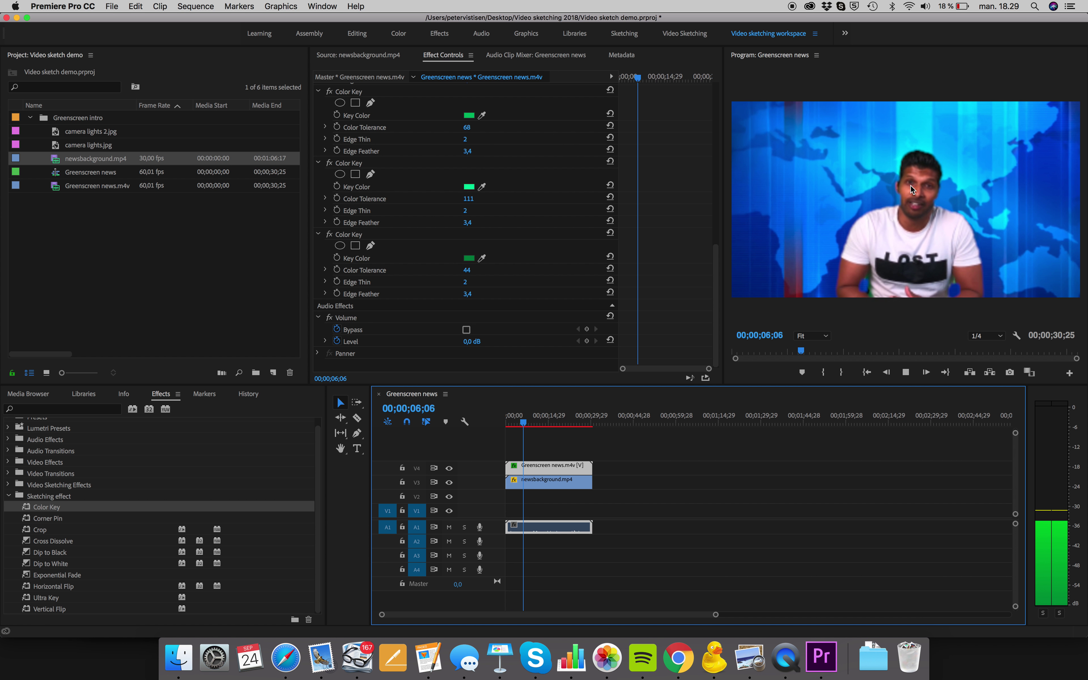
key(space)
Step: Continue playing the composite from 00;00;06;09, stop at 00;00;08;27, and return the playhead to the sequence start
click(1000, 337)
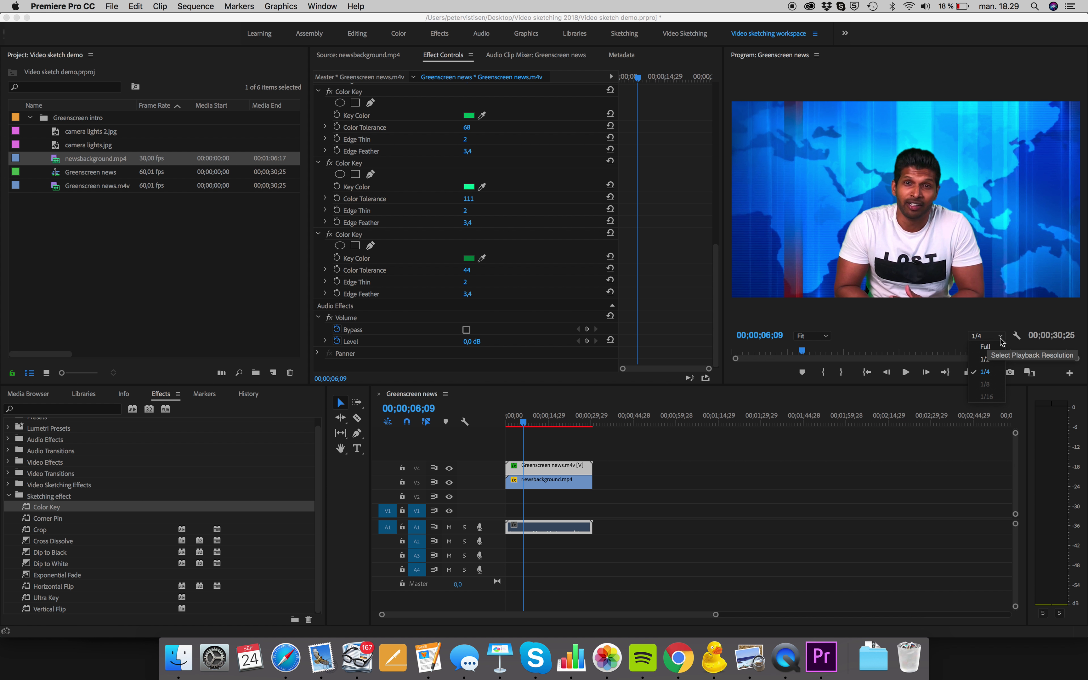
click(912, 338)
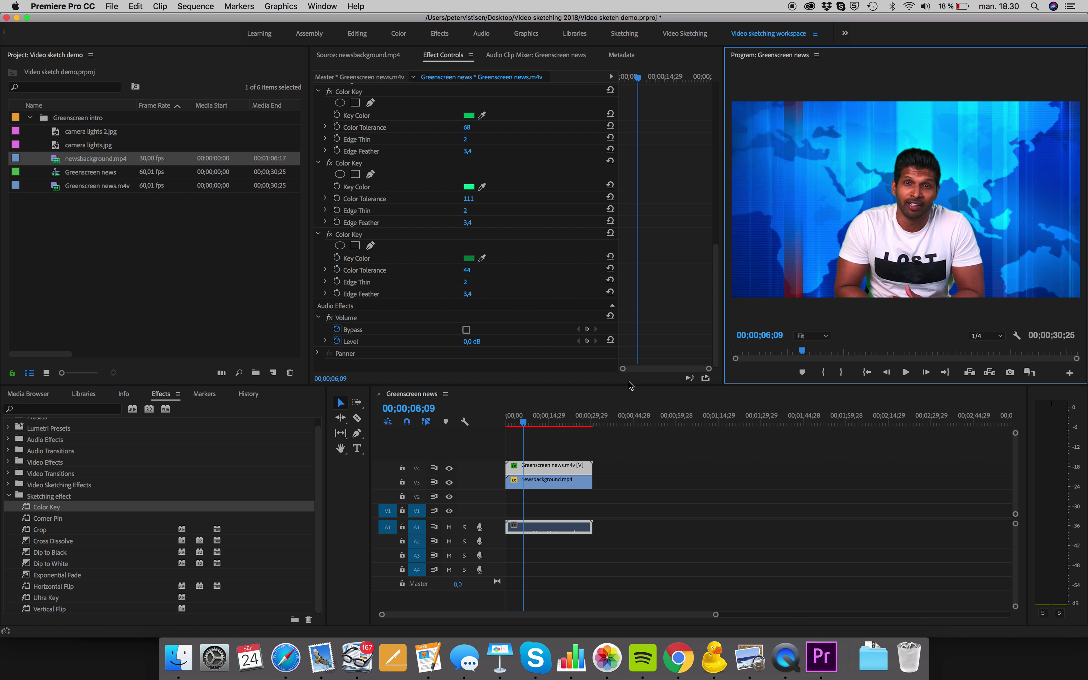
key(space)
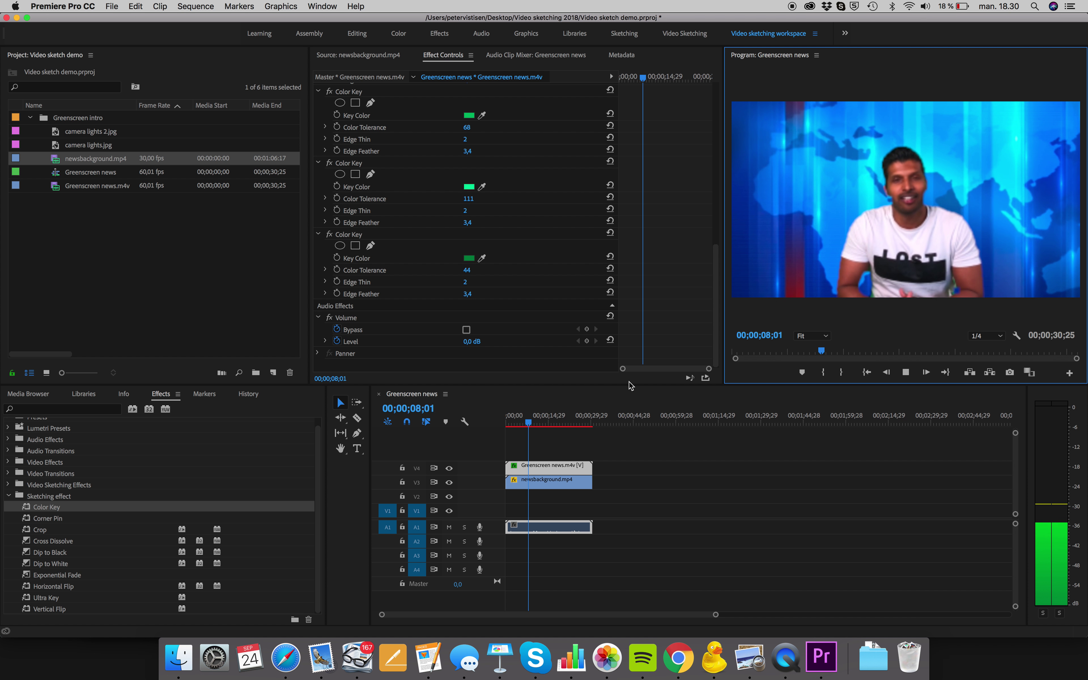
key(space)
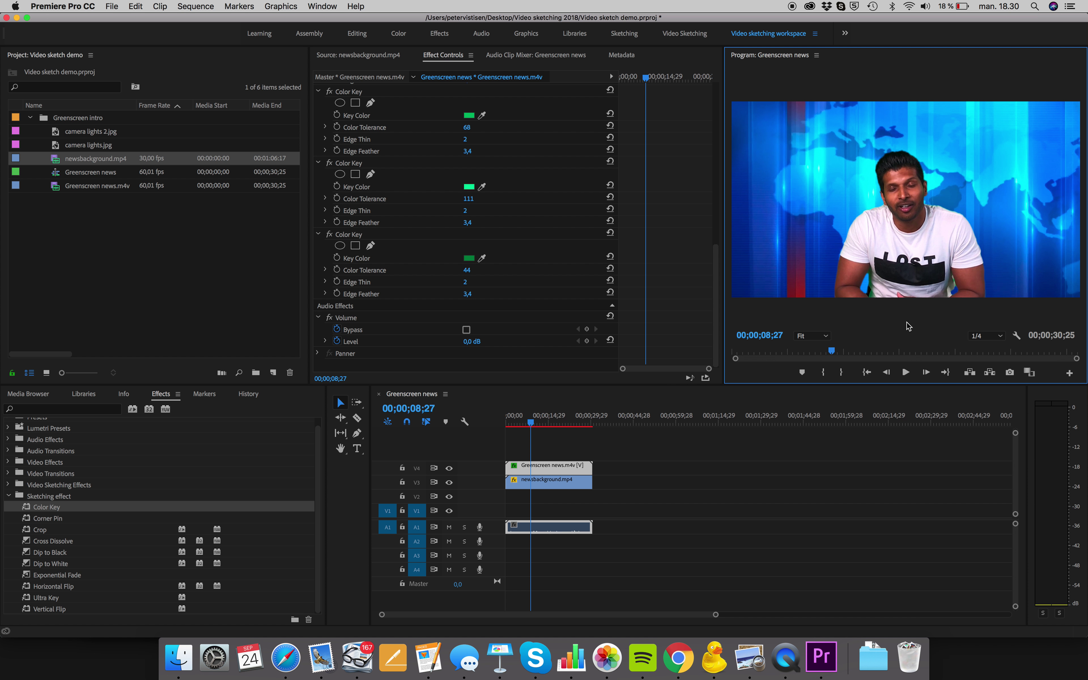
drag(894, 347, 696, 357)
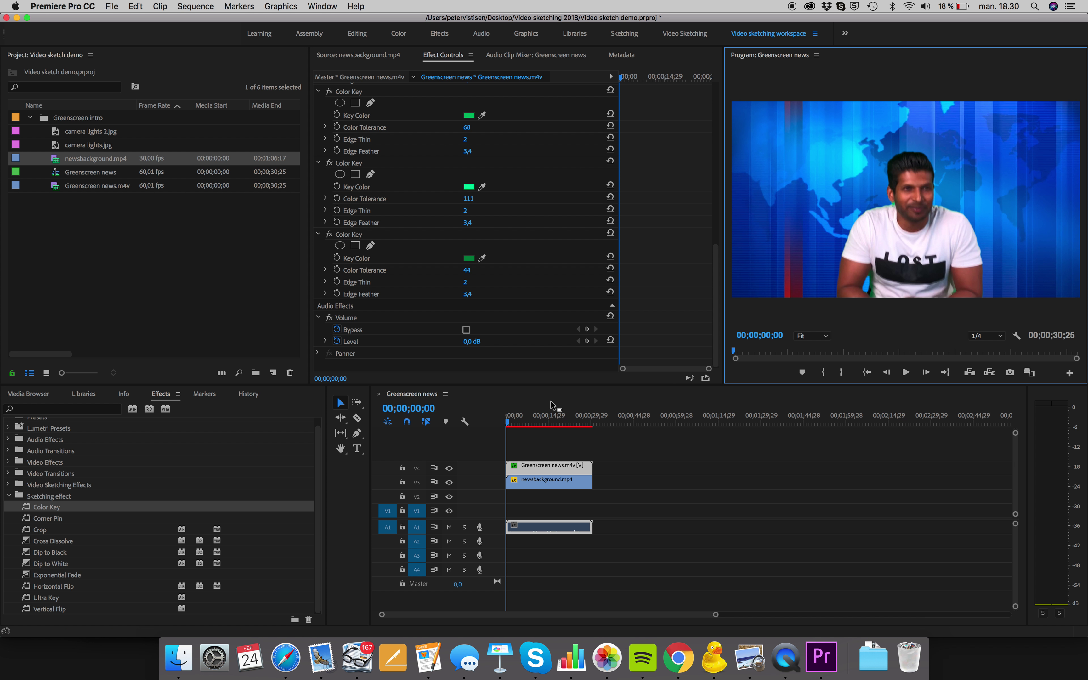
Step: Delete all the Color Key effects from the Greenscreen news clip
scroll(436, 284, up, 10)
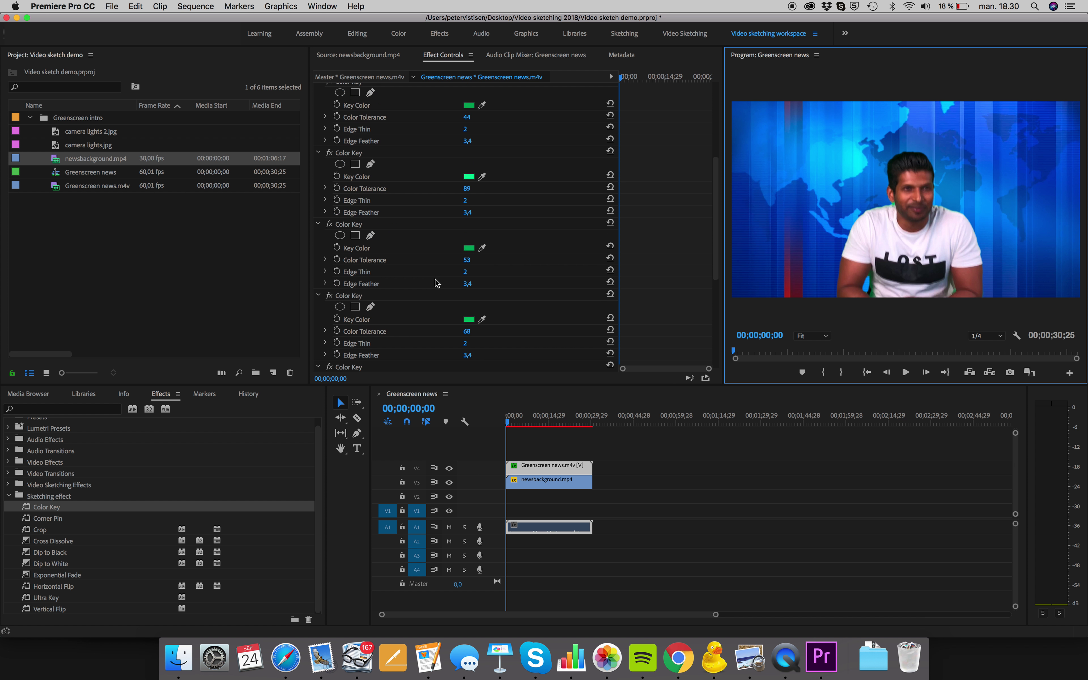
scroll(439, 242, up, 8)
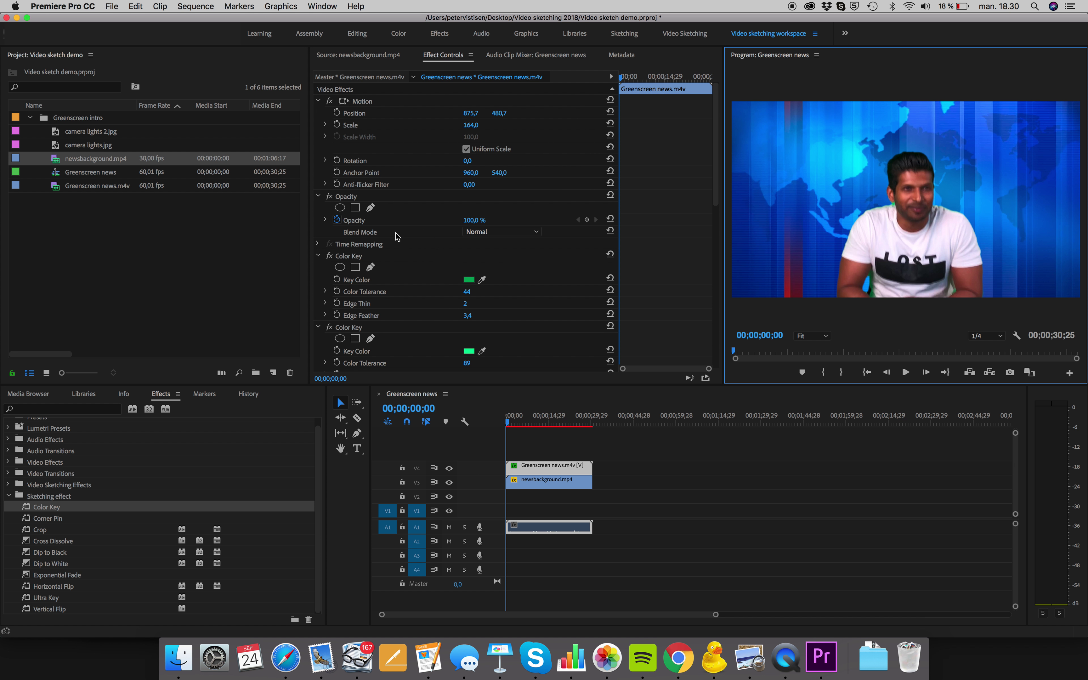
click(392, 259)
scroll(392, 259, down, 10)
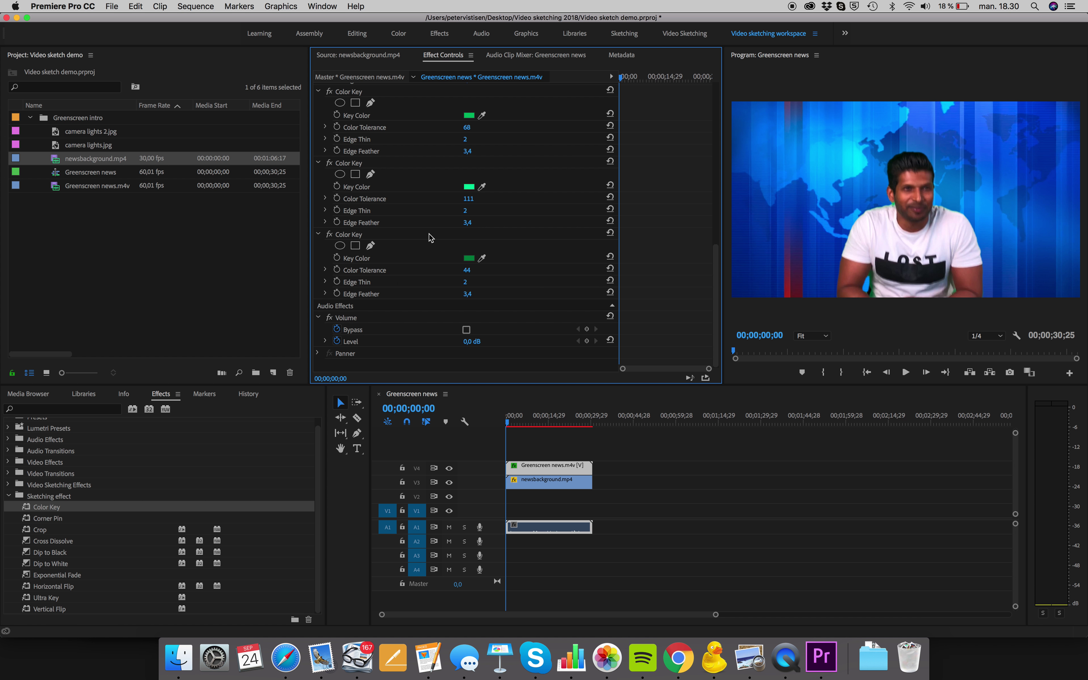
click(437, 238)
key(Delete)
scroll(432, 184, up, 5)
click(404, 151)
key(Delete)
click(404, 151)
key(Delete)
click(403, 151)
key(Delete)
click(403, 151)
key(Delete)
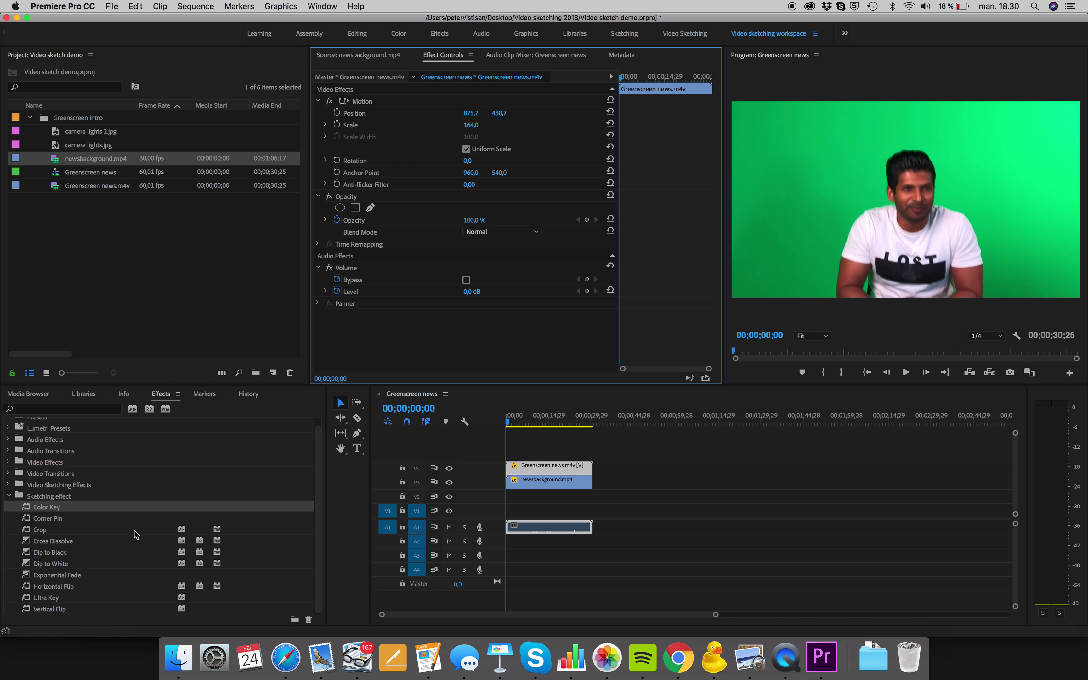
Step: Apply Ultra Key to the Greenscreen news clip and sample the green backdrop beside the man as the key color
drag(47, 601, 562, 469)
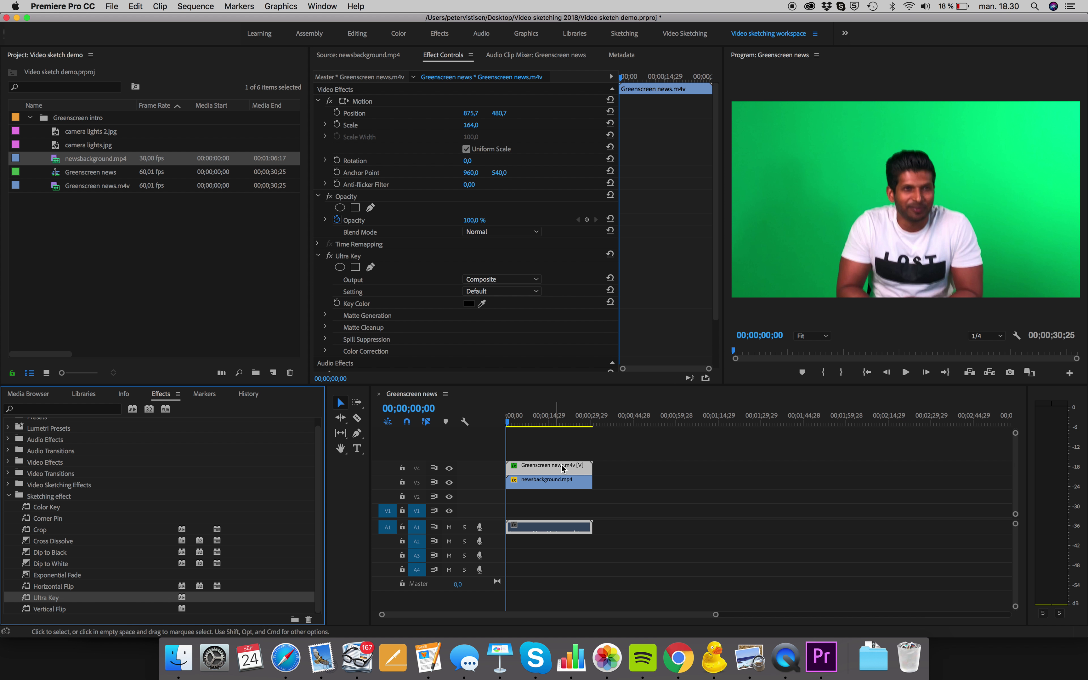
click(482, 304)
click(819, 198)
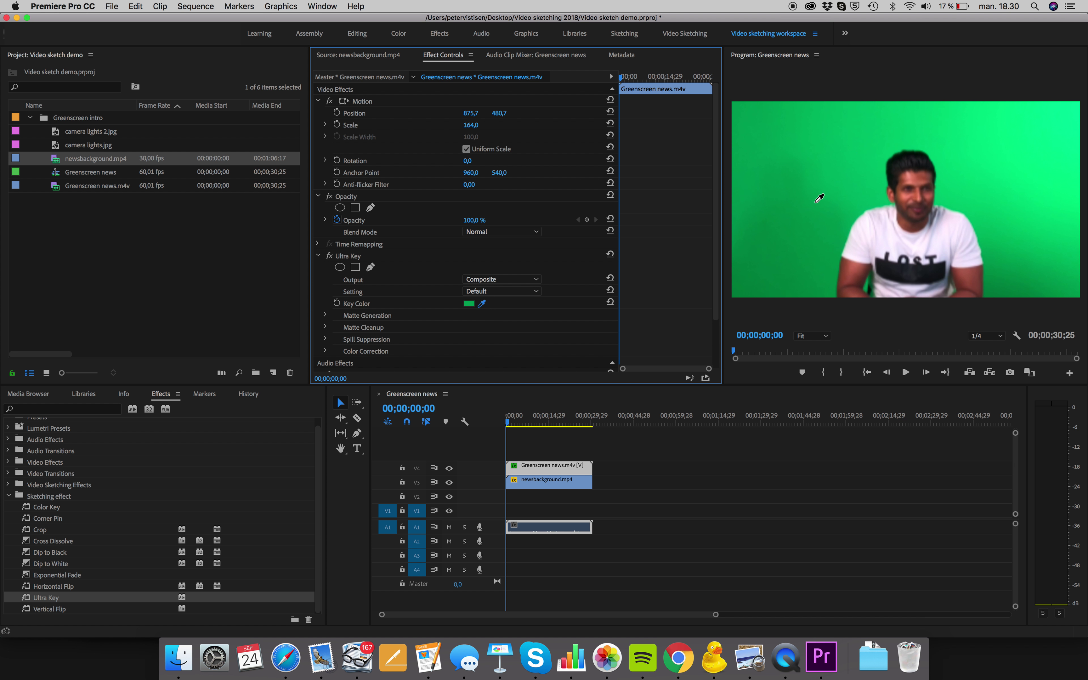
click(802, 198)
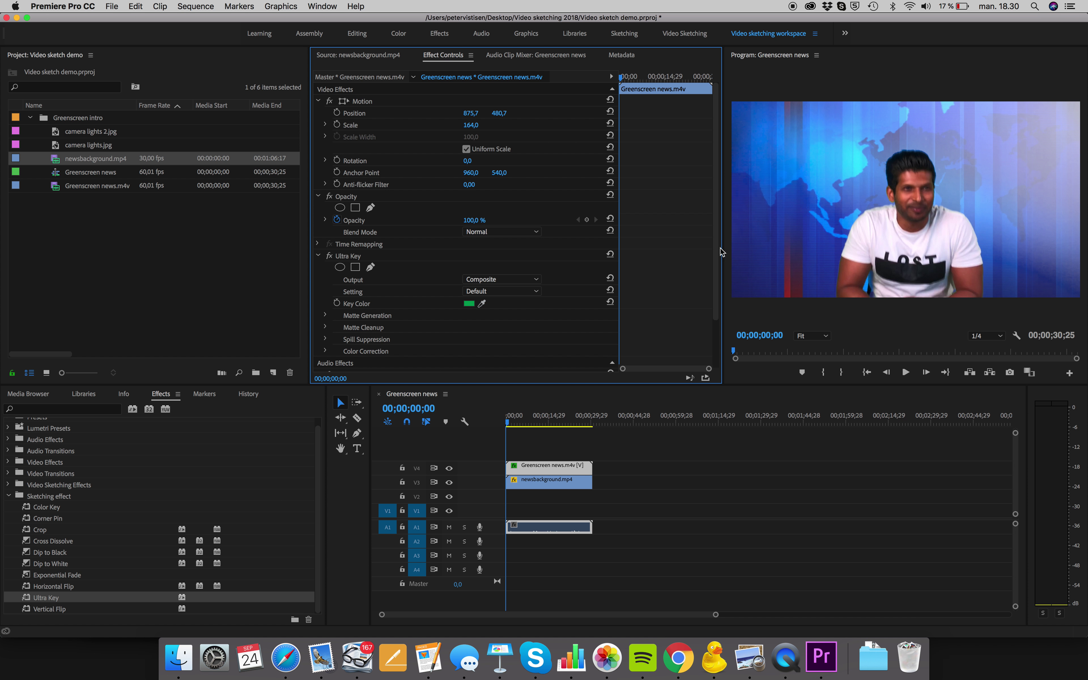
Step: Set the Ultra Key's Setting to Aggressive and its Matte Generation Highlight to 0
click(324, 315)
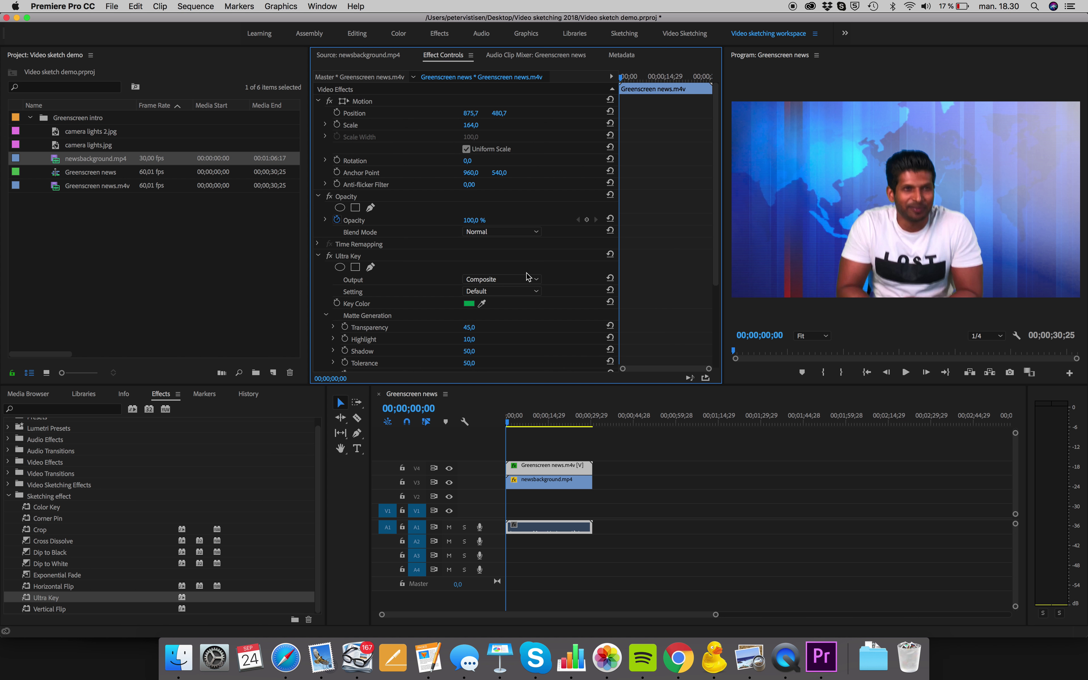
click(512, 291)
click(489, 327)
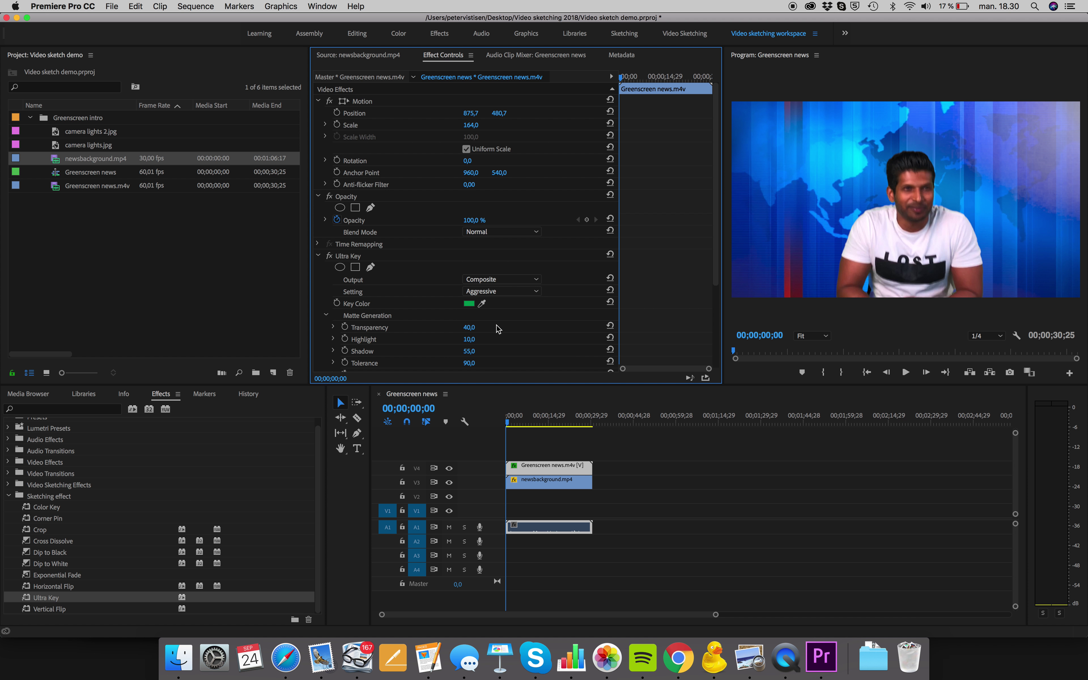
scroll(500, 270, down, 3)
drag(472, 282, 478, 282)
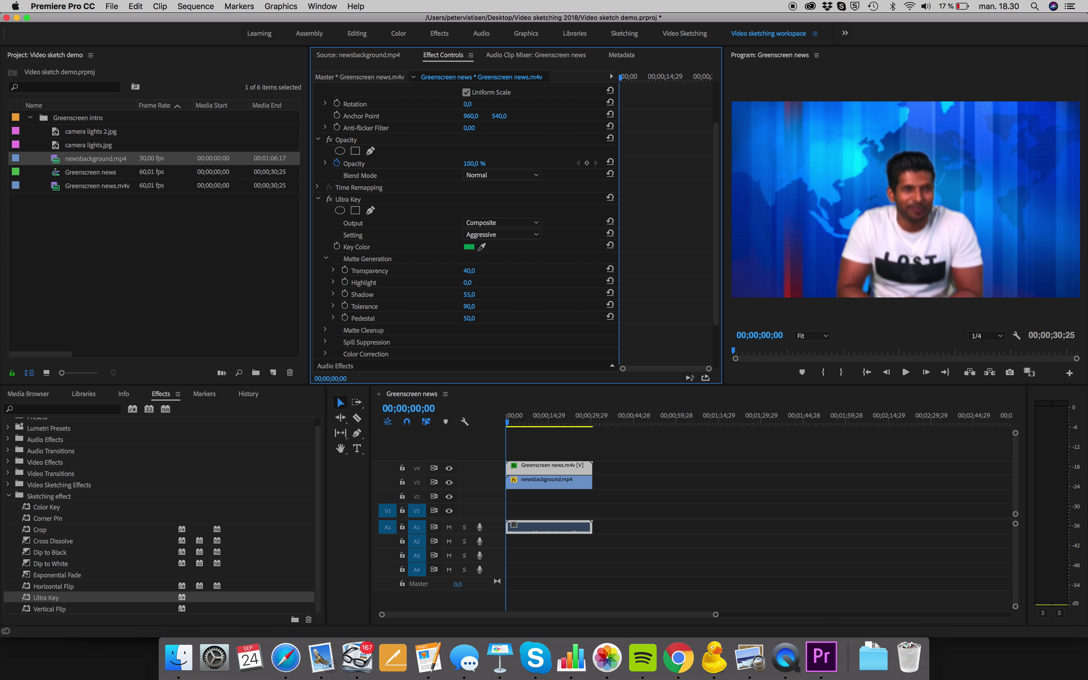
Step: Play the Ultra Key composite from the start and scrub through the clip to 00;00;28;23
drag(509, 423, 454, 427)
key(space)
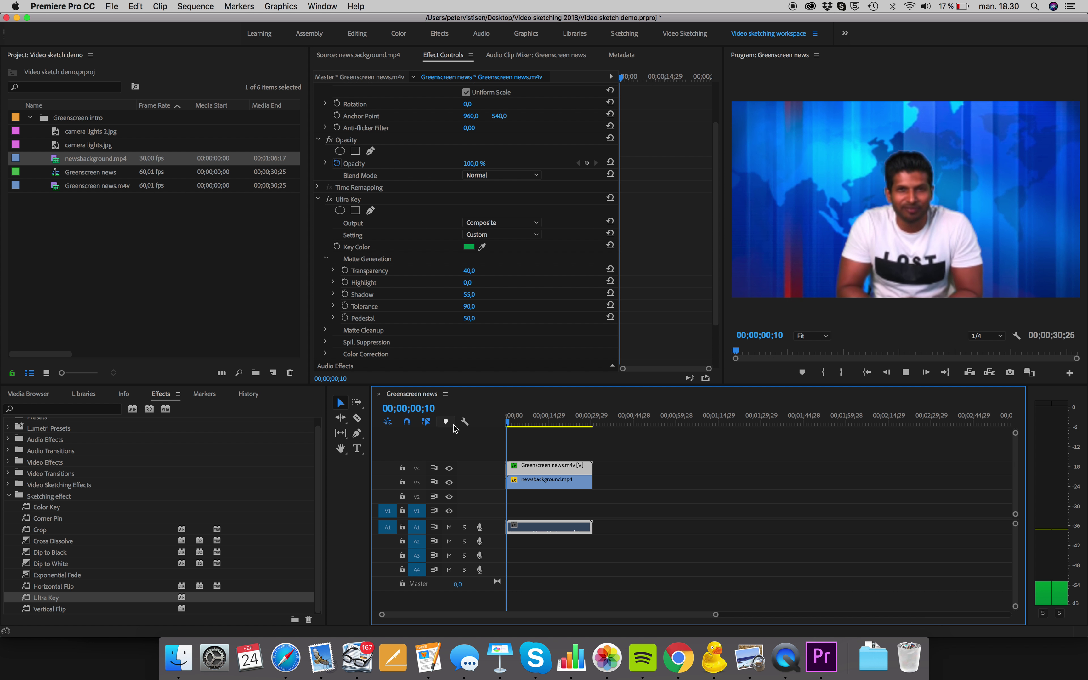
key(space)
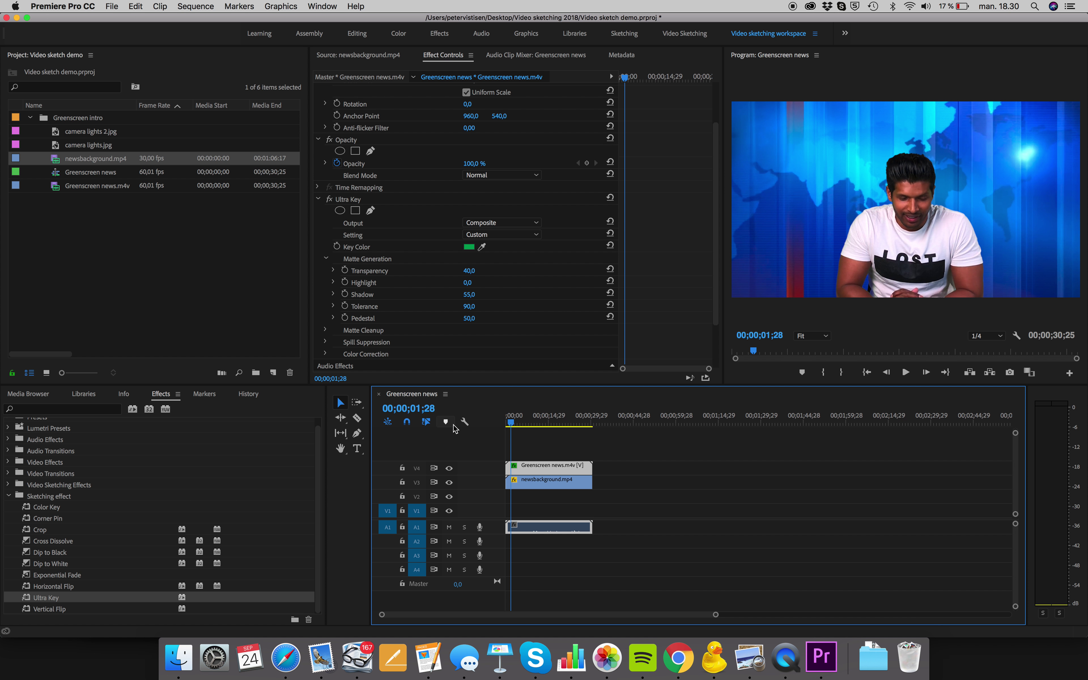
drag(511, 423, 587, 428)
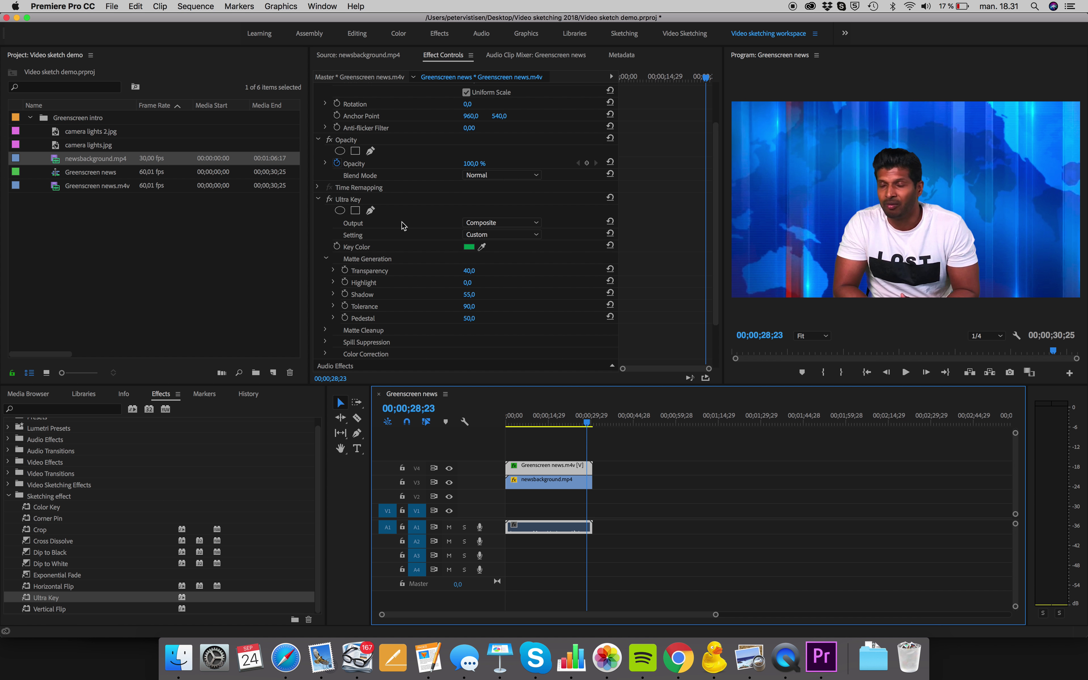
Step: Set the Ultra Key's Matte Generation Shadow to 68
click(418, 201)
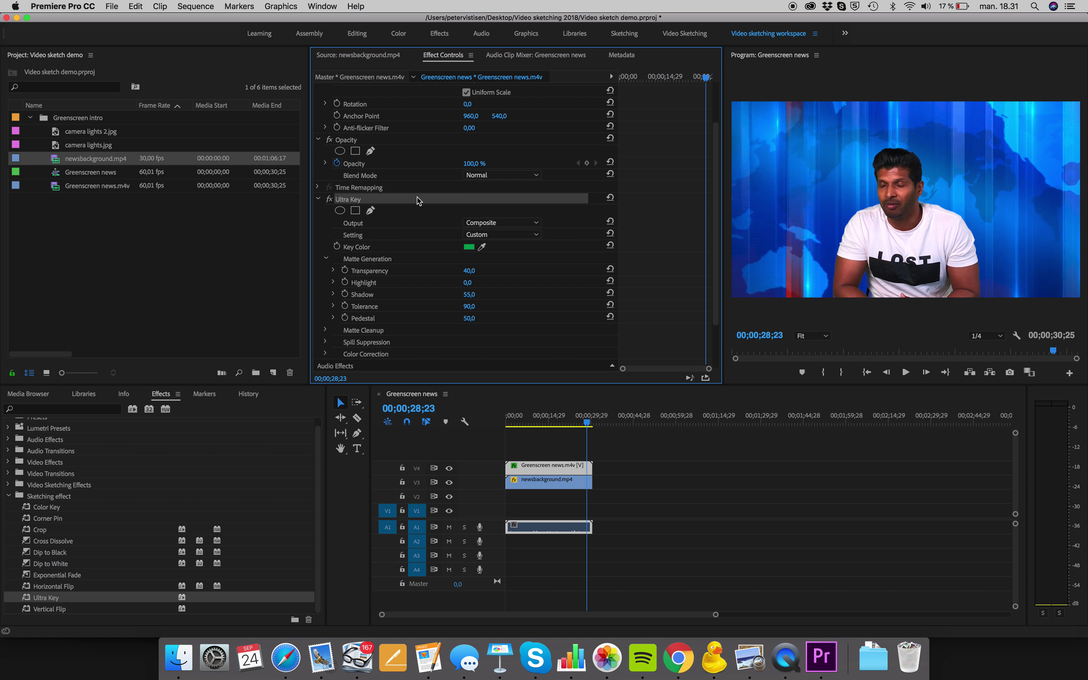
click(483, 247)
mouse_move(477, 283)
mouse_down()
mouse_move(468, 283)
mouse_move(476, 294)
mouse_up()
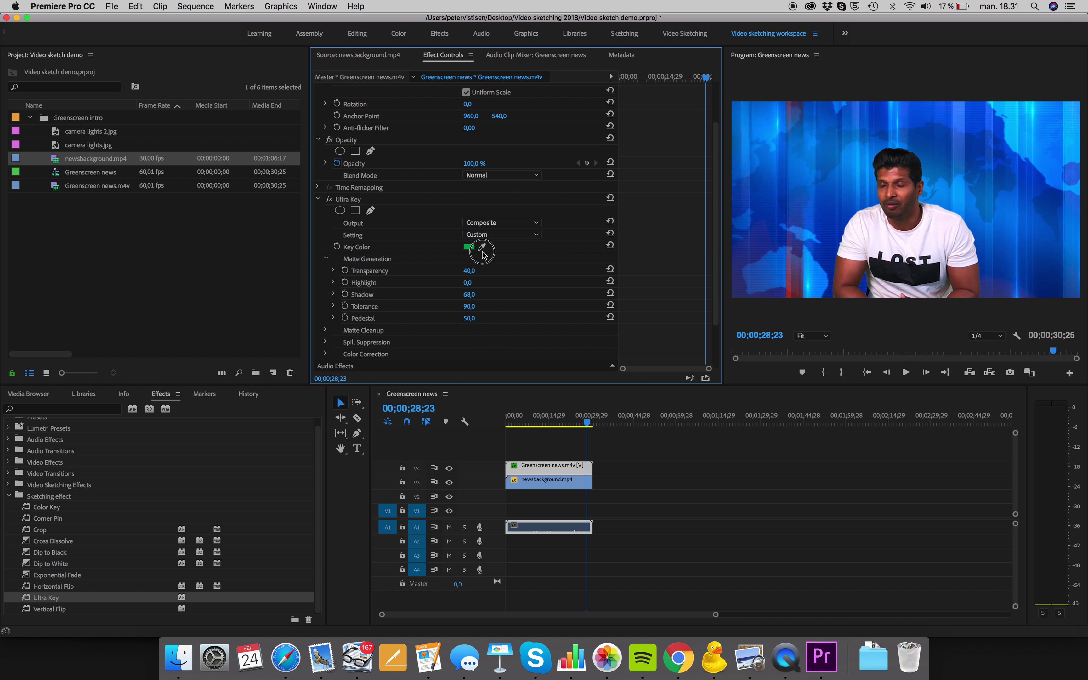
Step: Resample the Ultra Key's key color from the green backdrop beside the man
drag(482, 246, 752, 261)
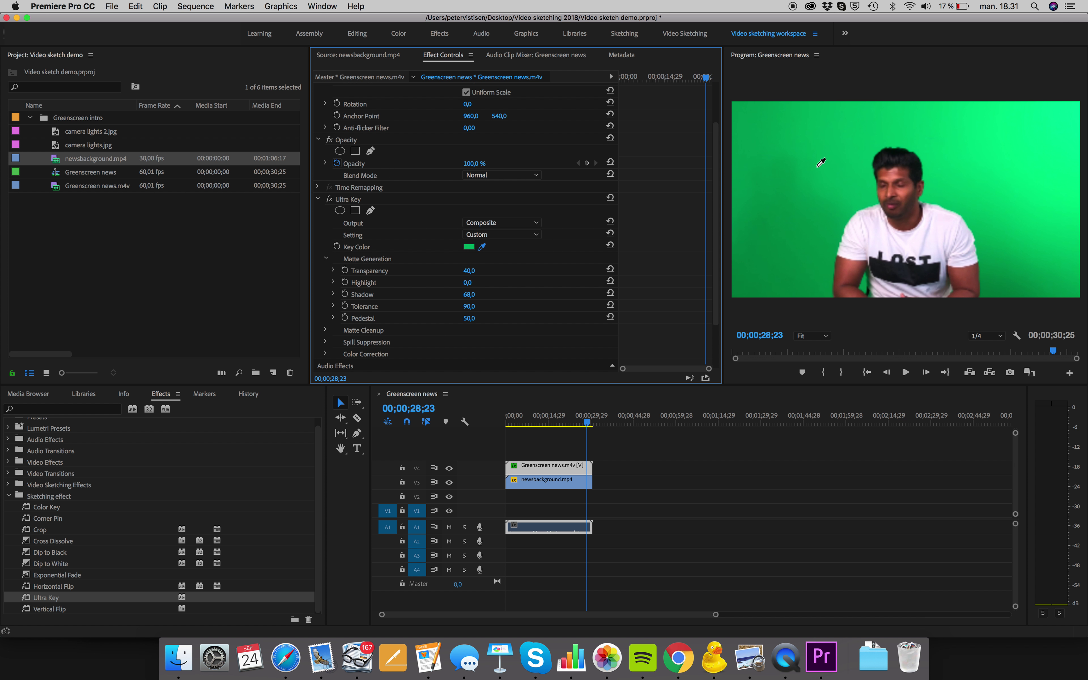
drag(818, 166, 805, 185)
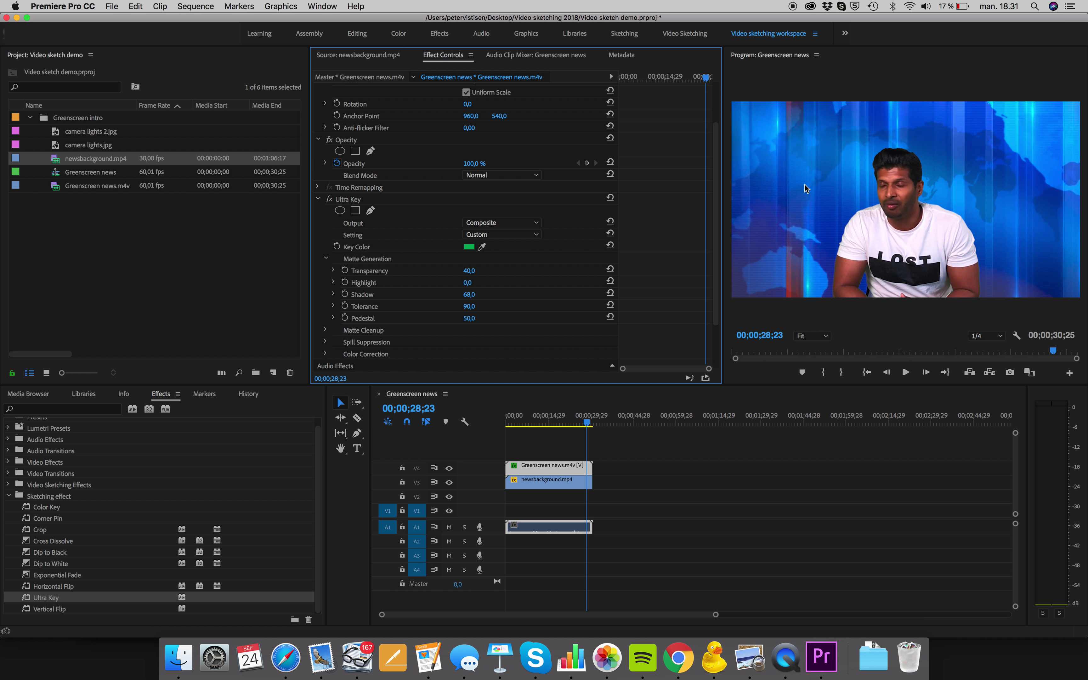
Step: Play the composite from the start with the Program monitor's playback resolution set to Full
drag(586, 420, 498, 419)
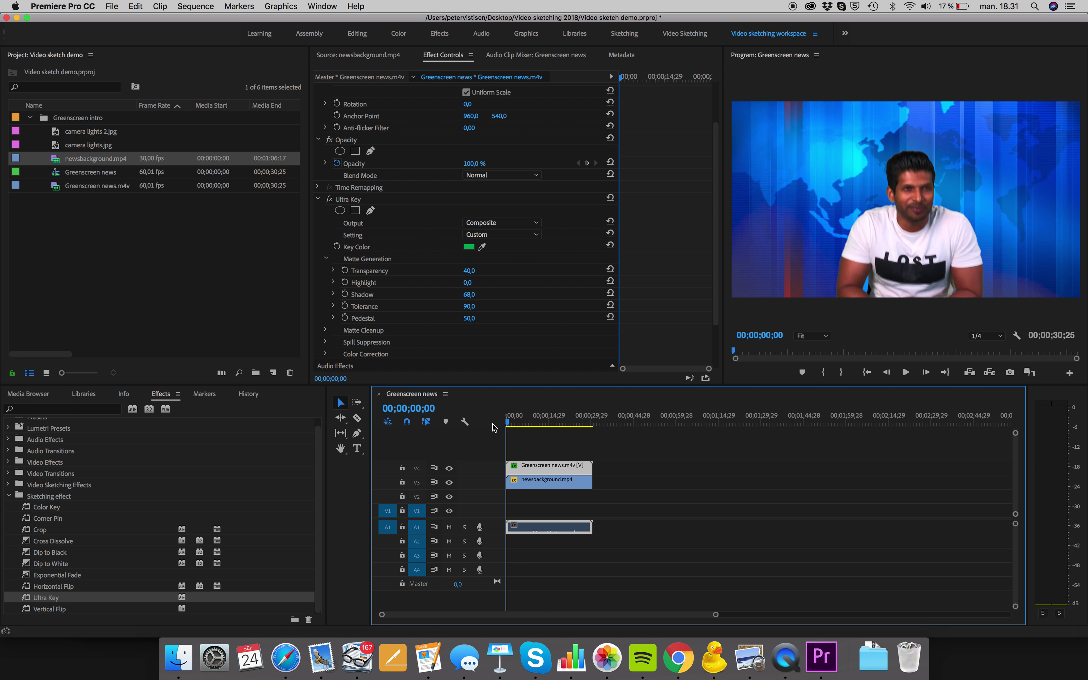
key(space)
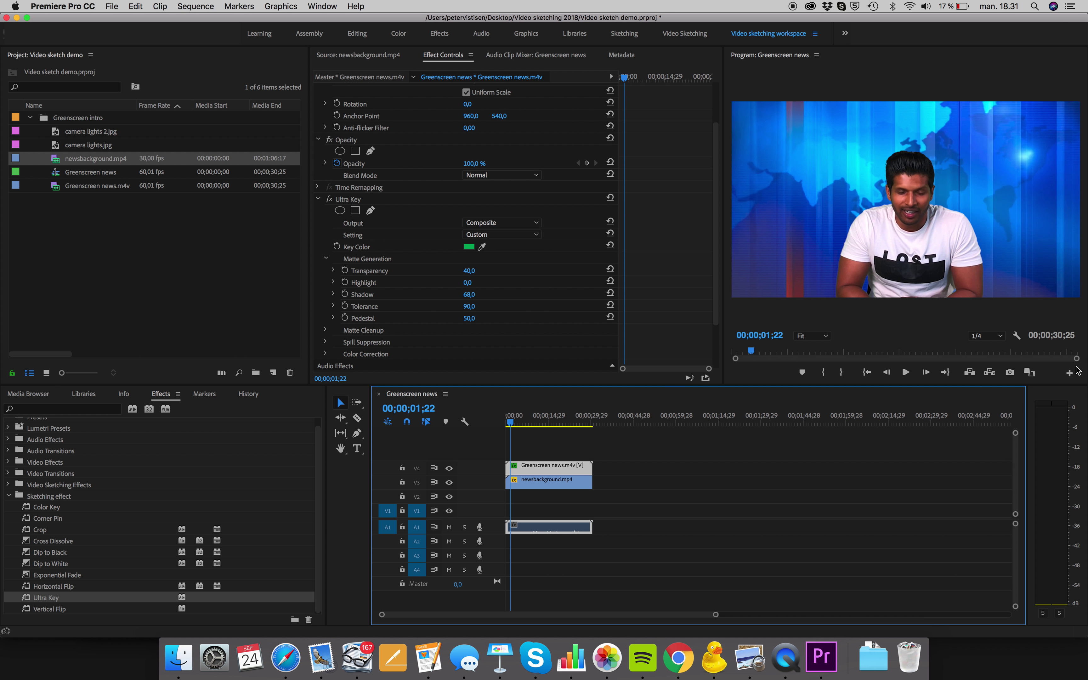
click(986, 336)
click(980, 348)
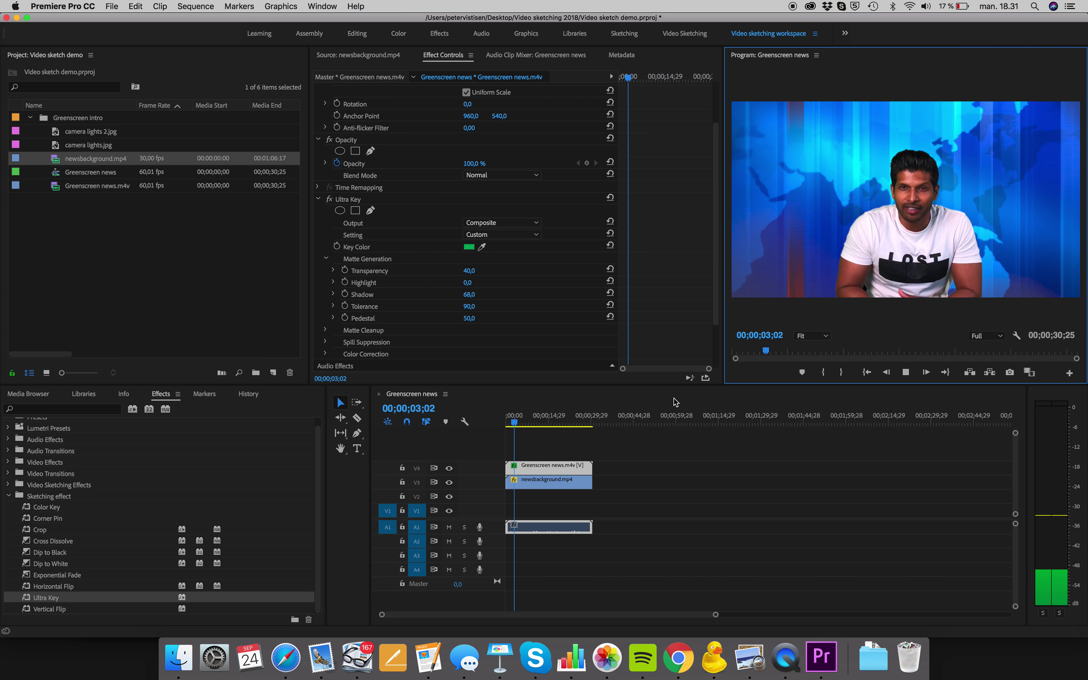
key(space)
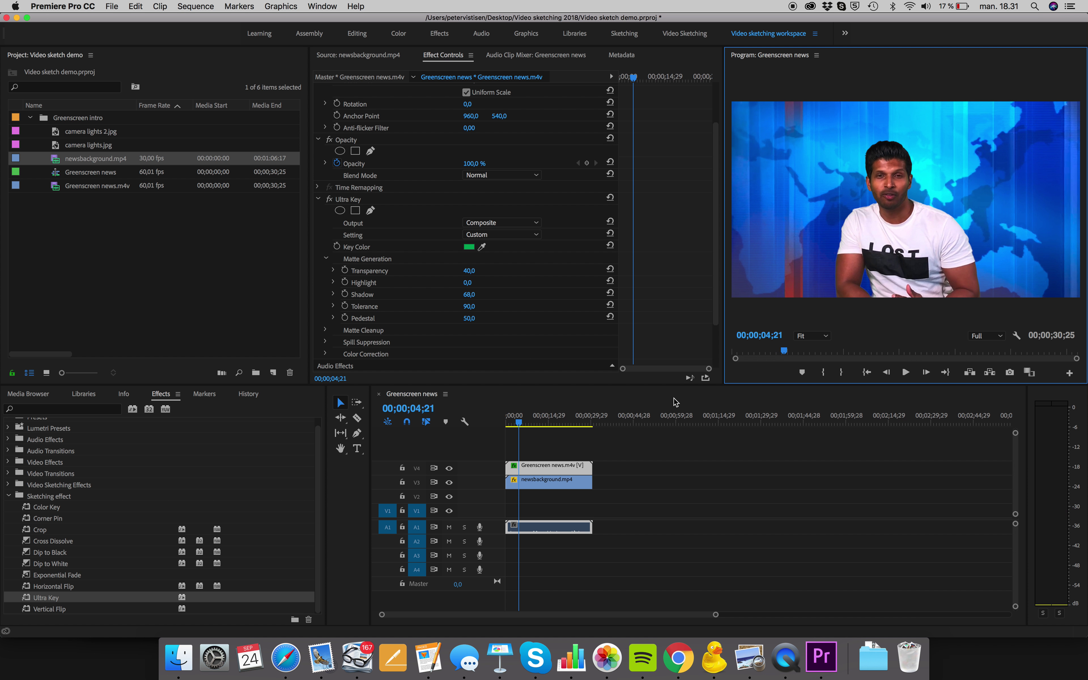
Step: Move the newsbackground.mp4 clip down to track V1, keeping its start at the beginning of the sequence
click(520, 424)
drag(520, 423, 526, 424)
click(550, 480)
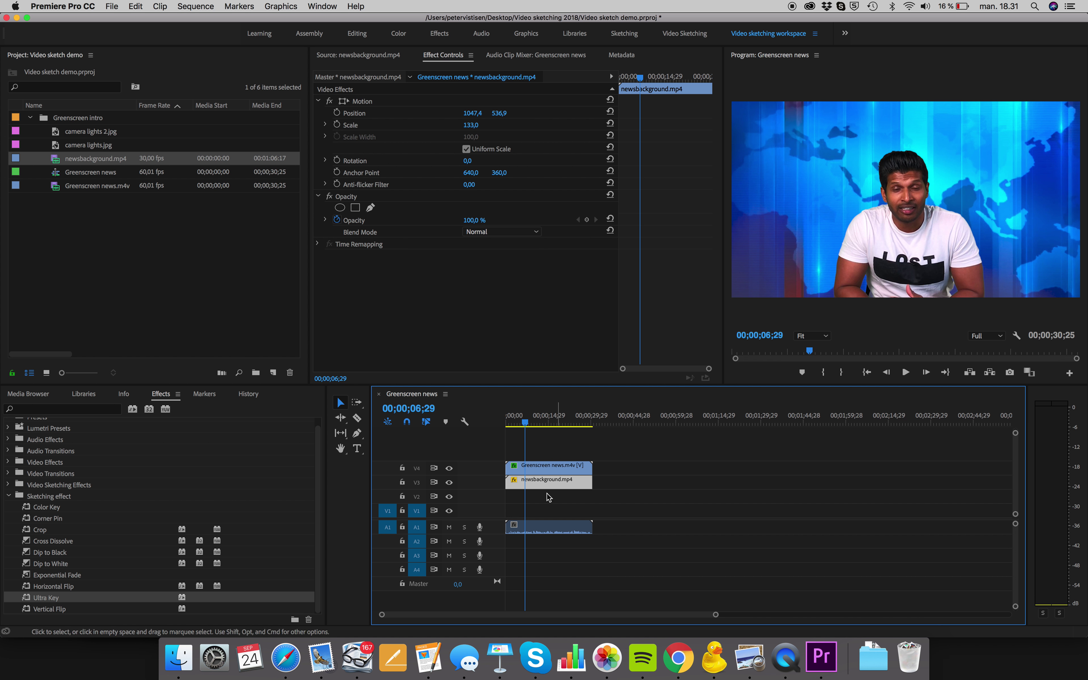
drag(552, 480, 557, 511)
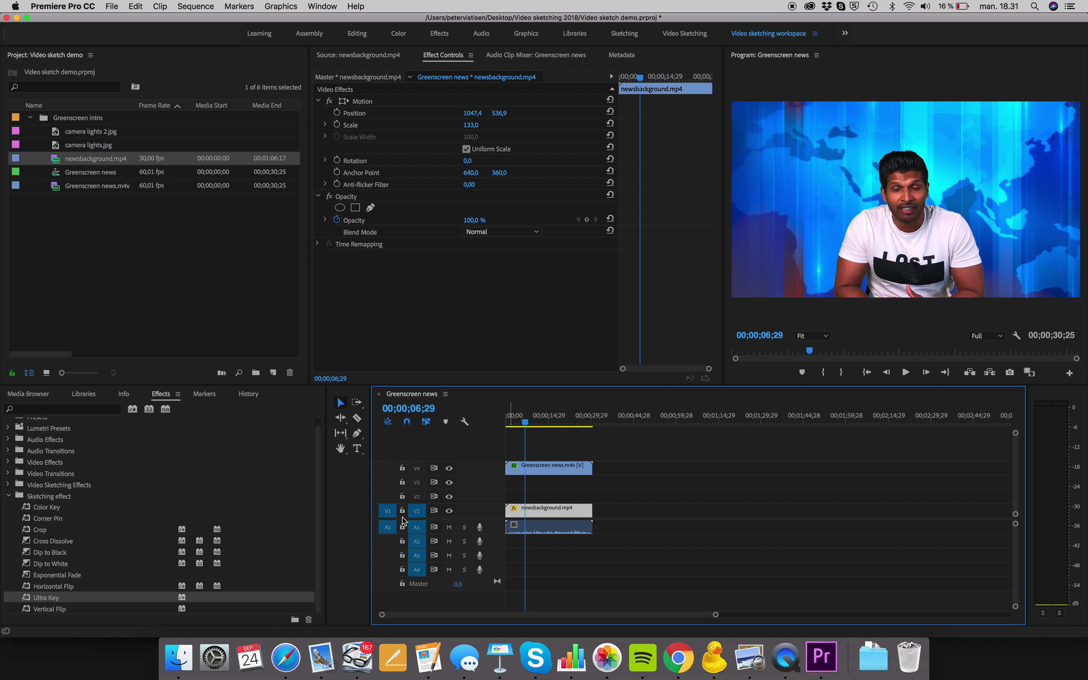
Step: Place camera lights.jpg on track V3 starting at 00;00;14;29, where the man raises his hand
drag(525, 426, 551, 426)
drag(549, 426, 548, 426)
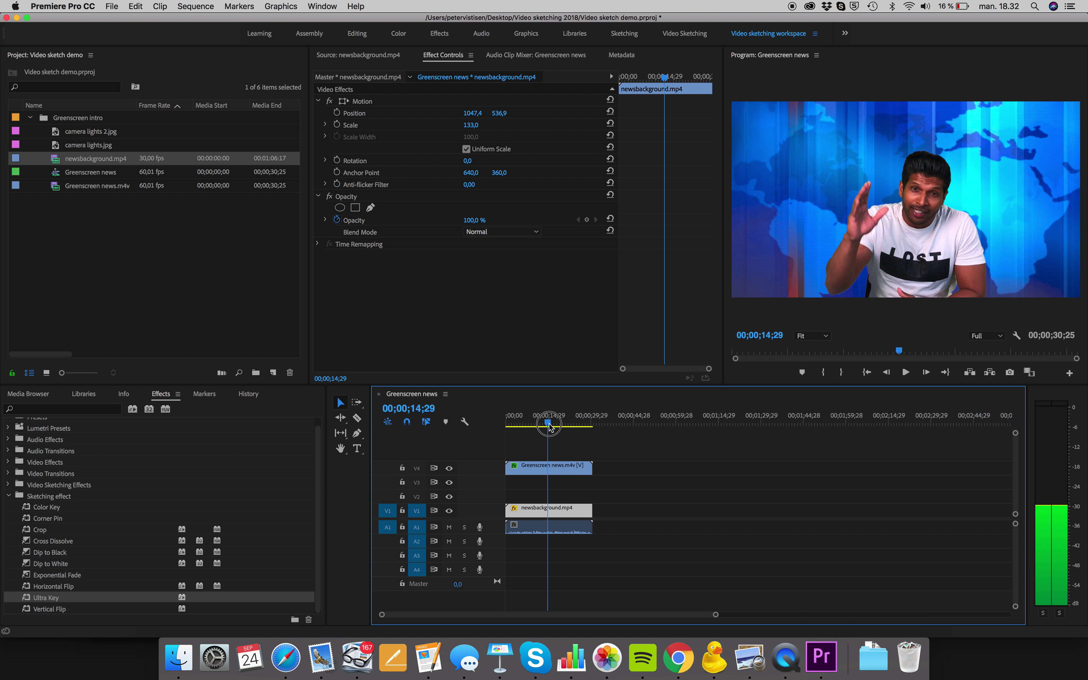
click(63, 146)
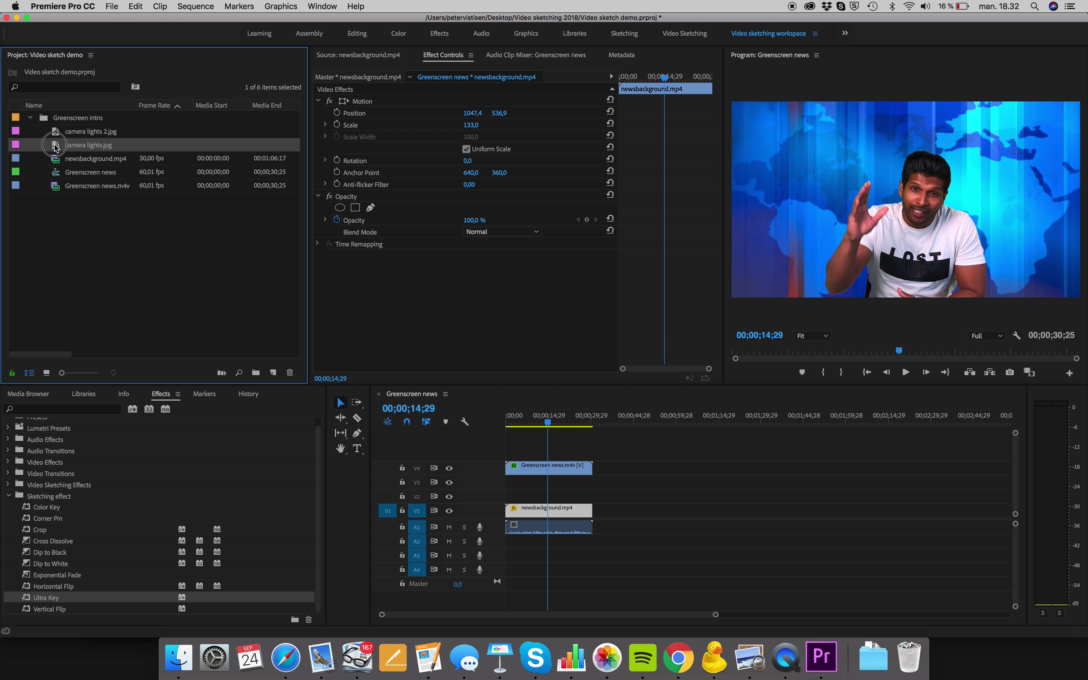
drag(56, 149, 552, 485)
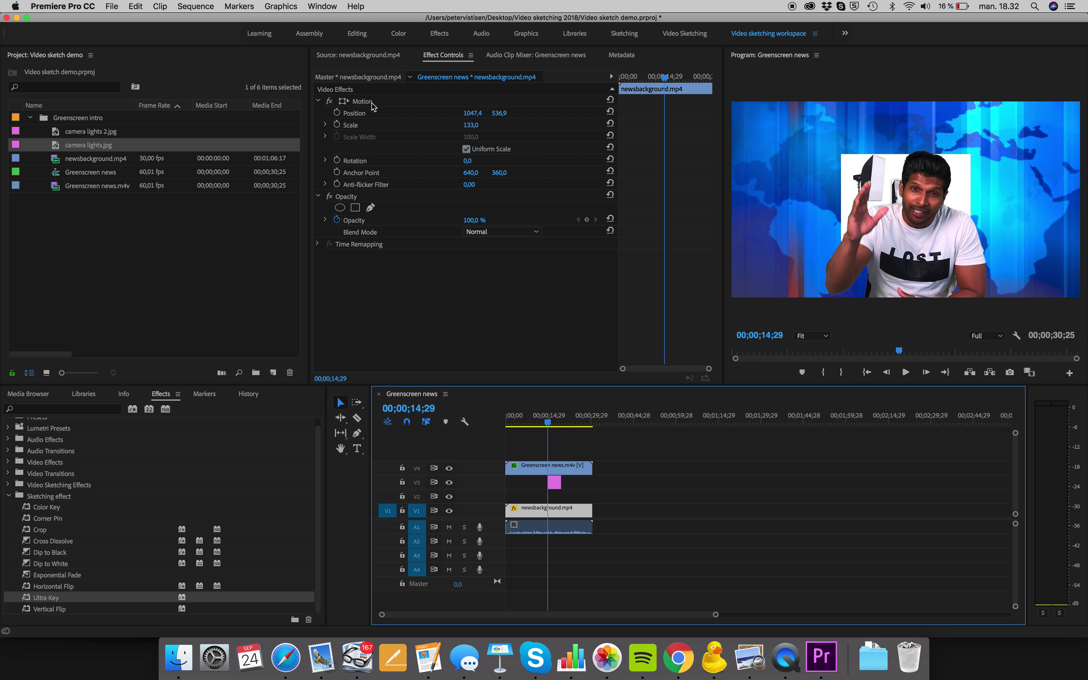
Step: Move the camera lights.jpg image to the upper-left area of the video frame, at about position 391,8, 293,4
click(554, 482)
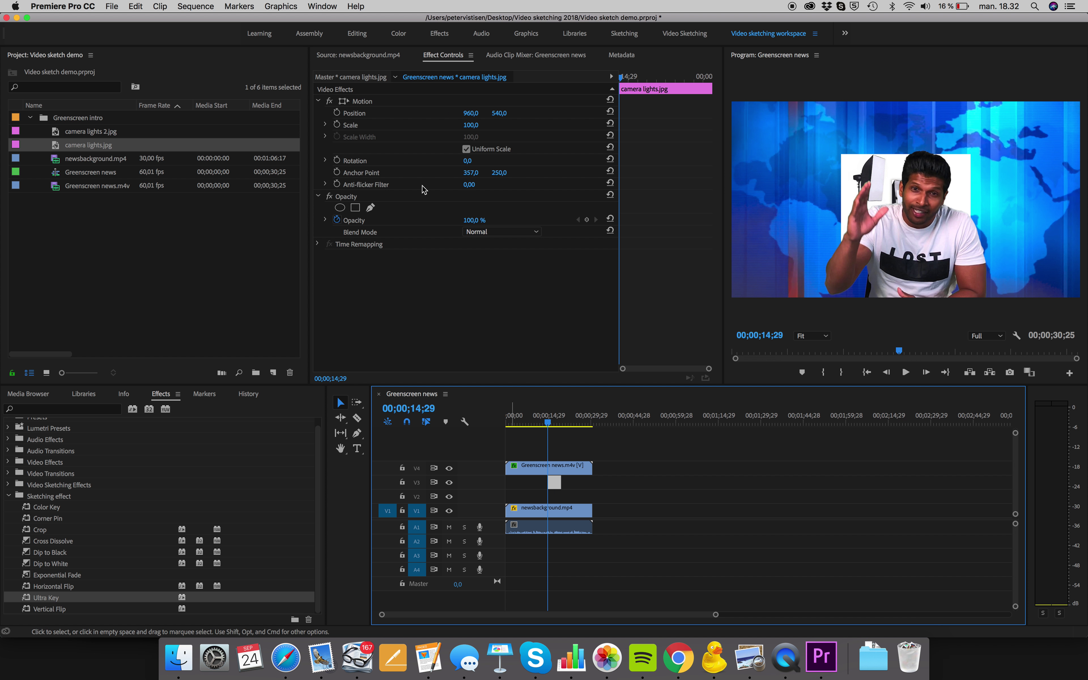
click(343, 104)
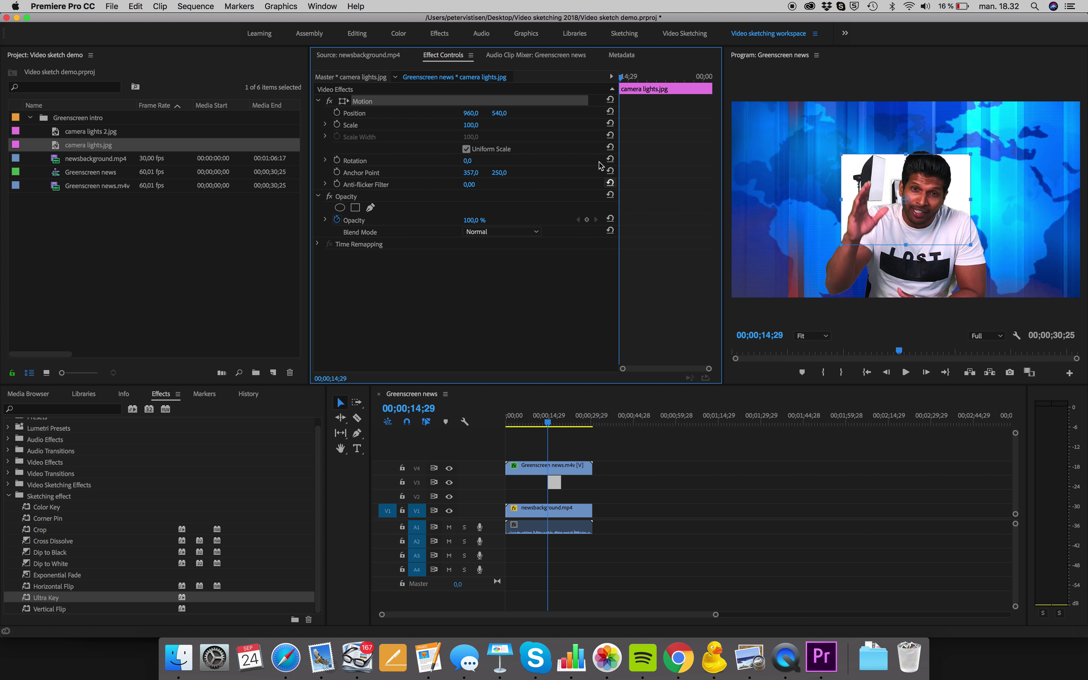
drag(878, 165, 777, 123)
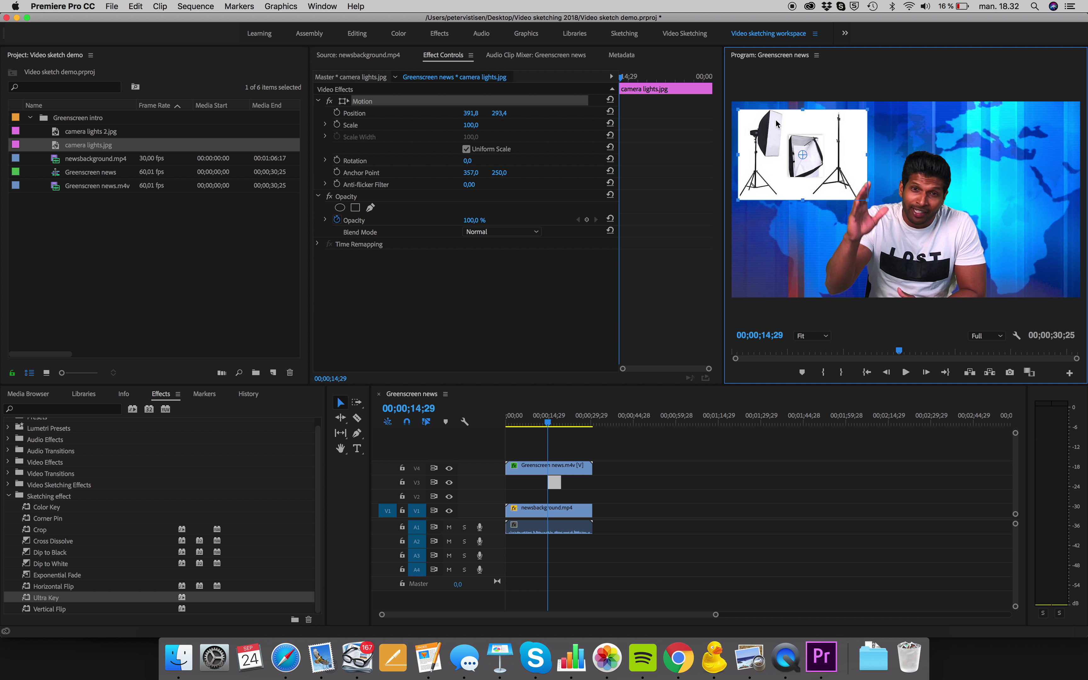
Step: Dismiss the battery notification and place camera lights 2.jpg on track V2 starting at 00;00;15;29
drag(550, 425, 549, 425)
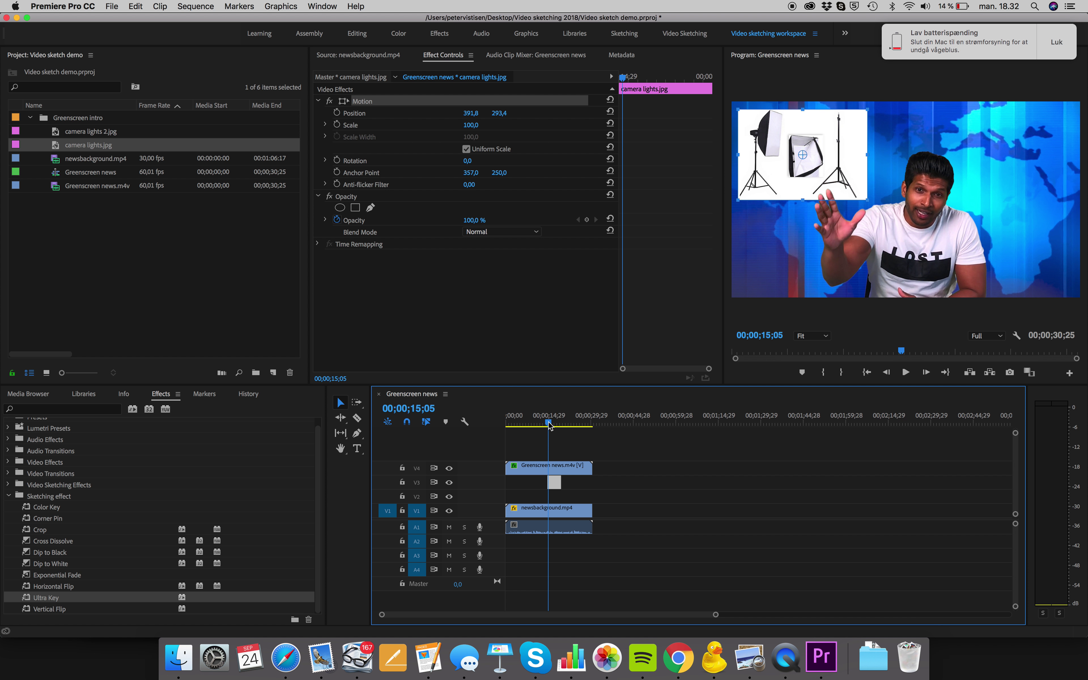
click(1056, 39)
drag(545, 427, 551, 426)
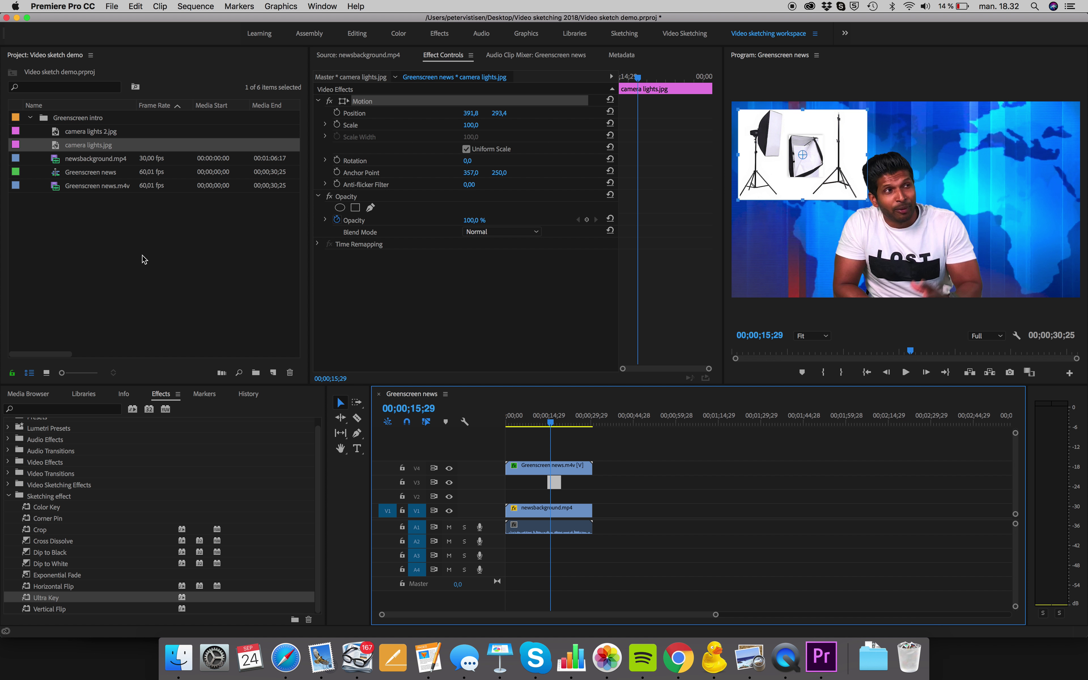
click(89, 135)
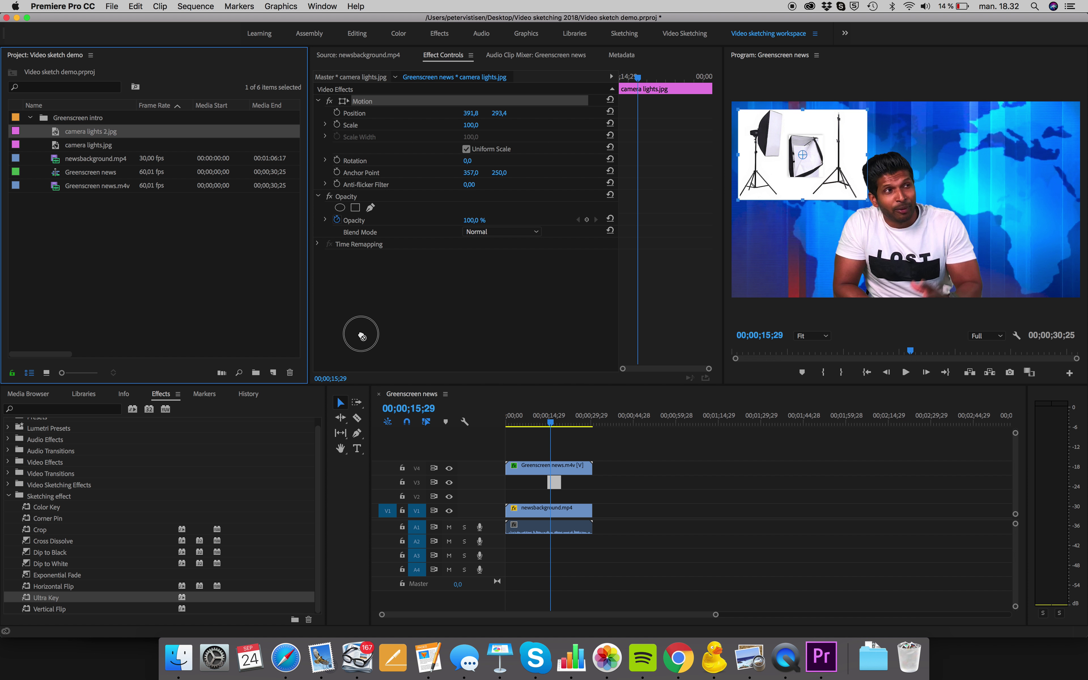
drag(466, 414, 557, 494)
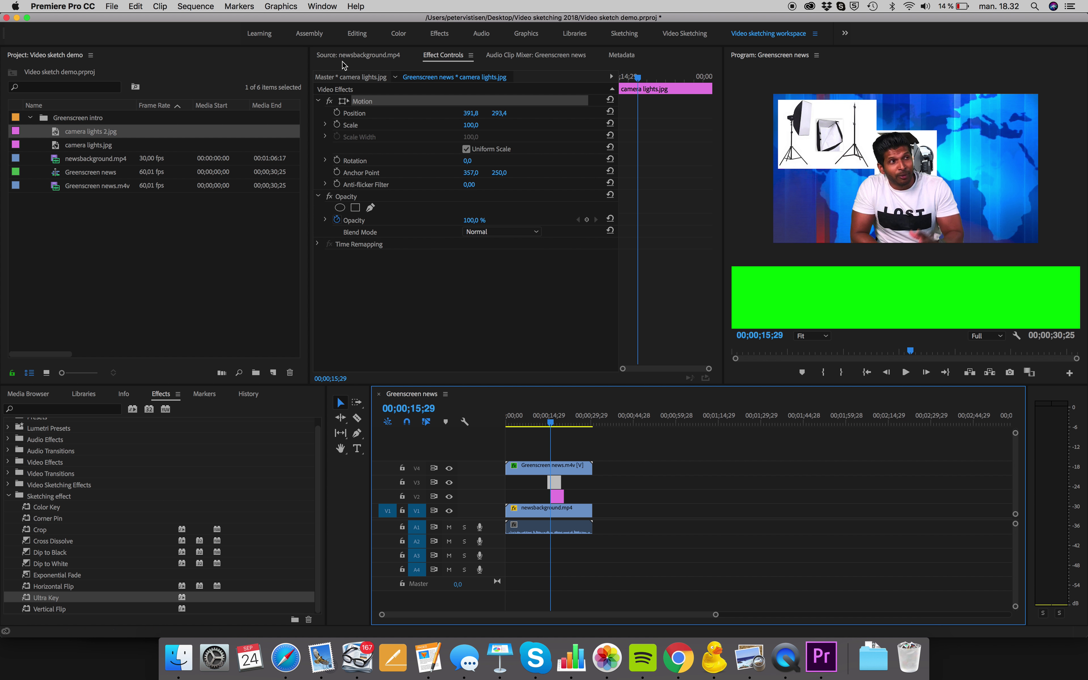
Step: Move the camera lights 2.jpg image to the upper-right area of the video frame, at about position 1606,2, 334,0
click(557, 496)
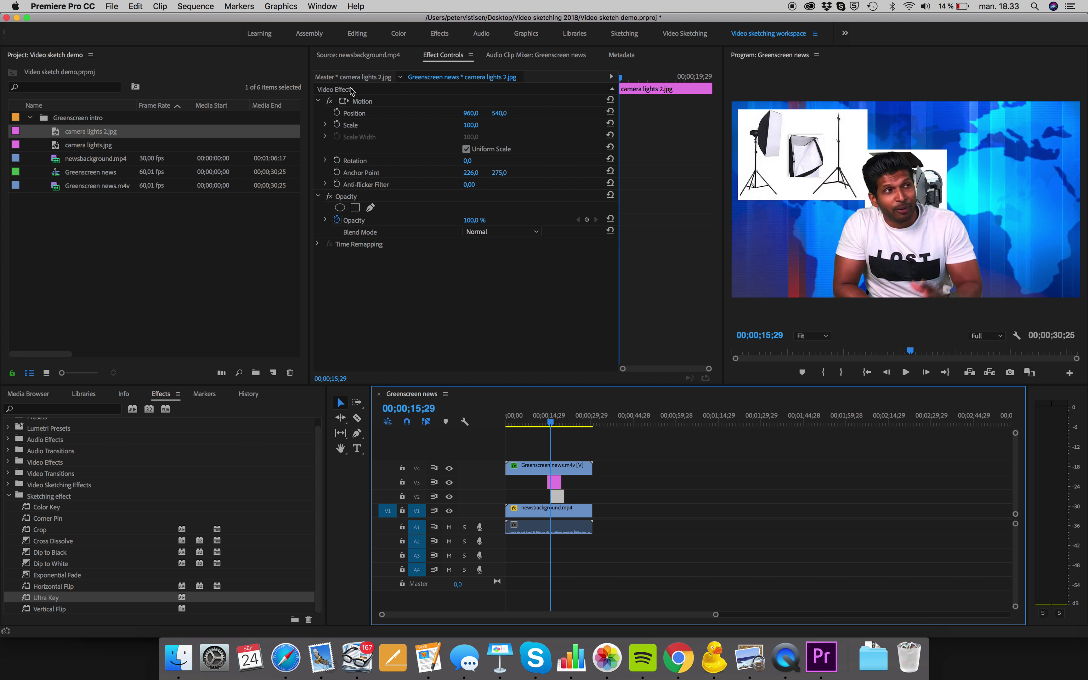
click(343, 104)
drag(934, 153, 1042, 114)
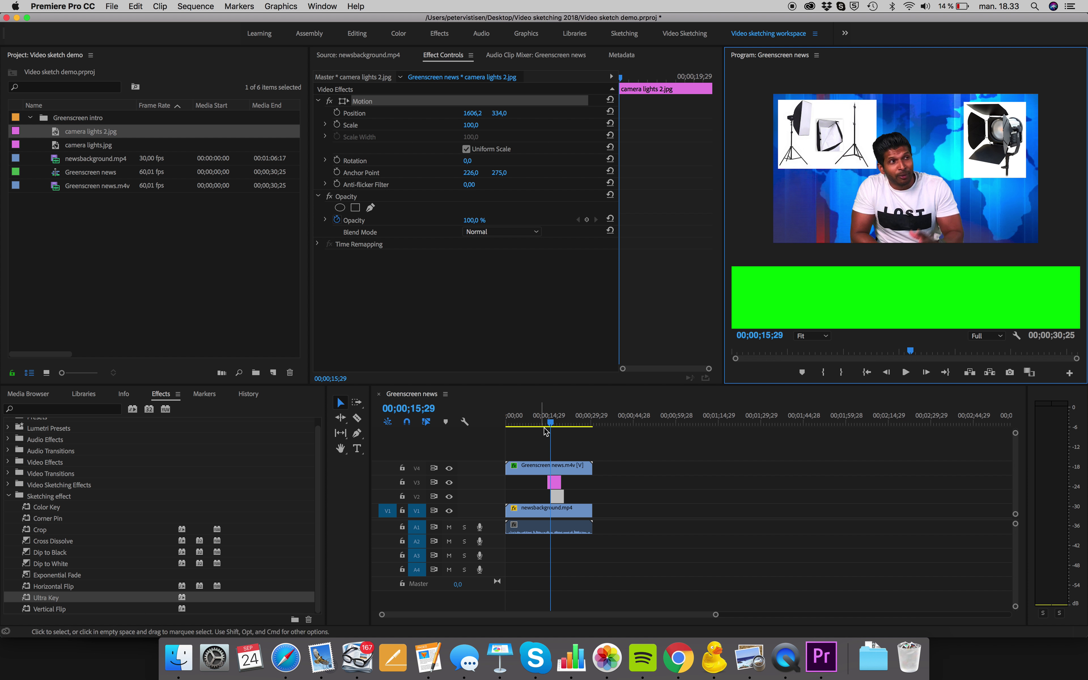
Step: Play the sequence from the start to about 00;00;21;14 to check both inserted light images
drag(553, 418, 498, 419)
key(space)
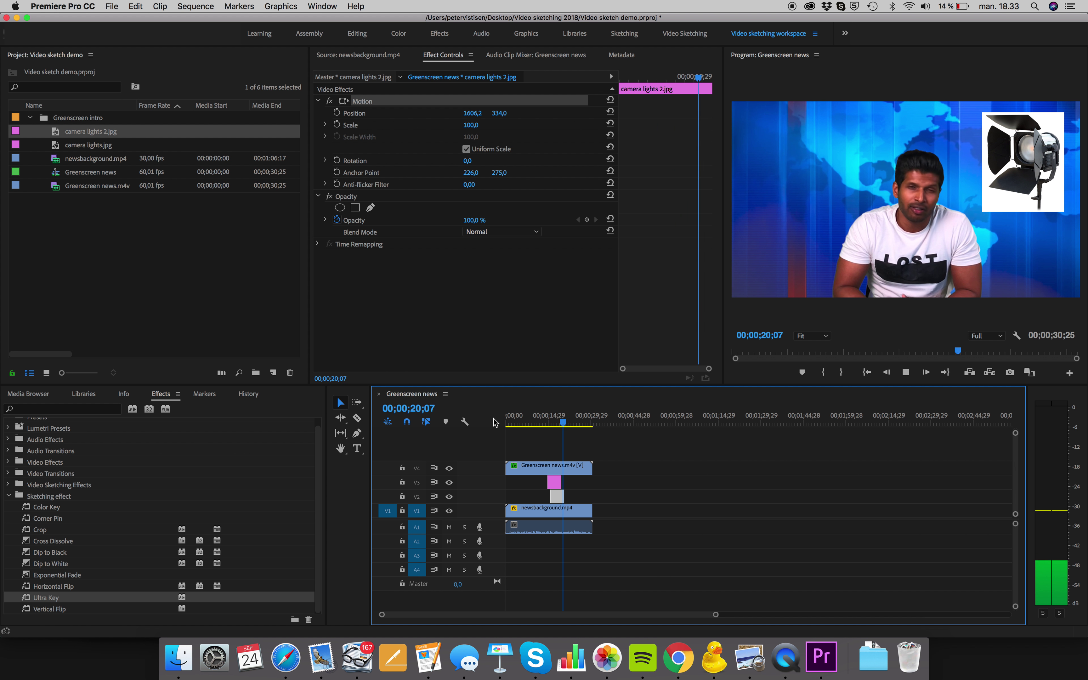
key(space)
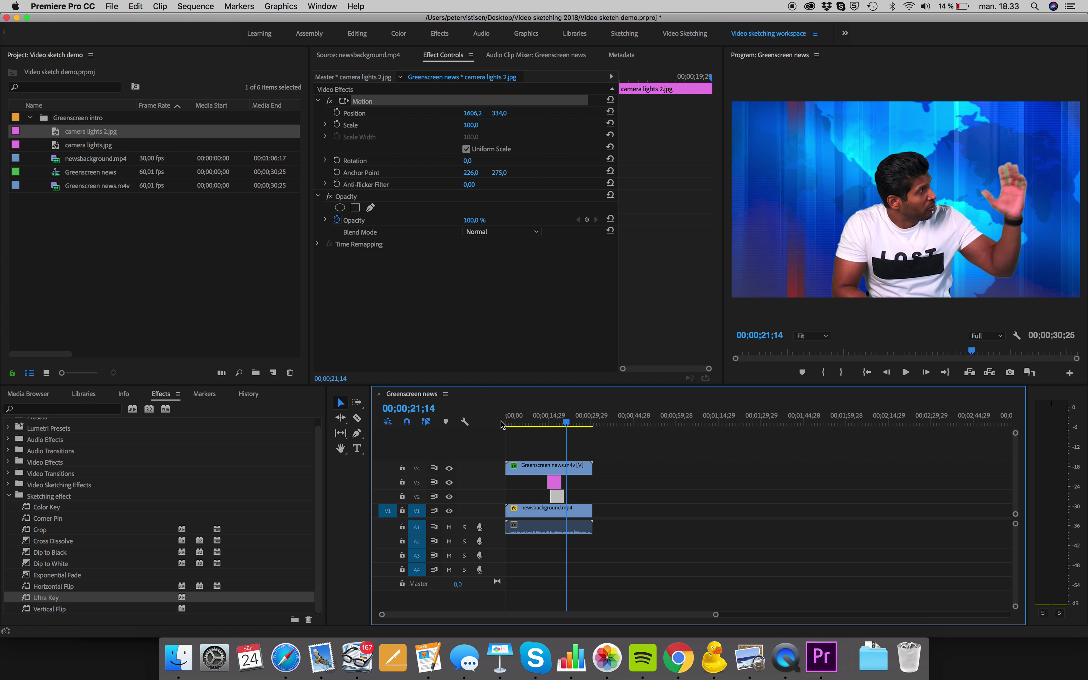
Step: Extend the camera lights 2.jpg clip on V2 to the end of the Greenscreen news clip
drag(569, 426, 564, 426)
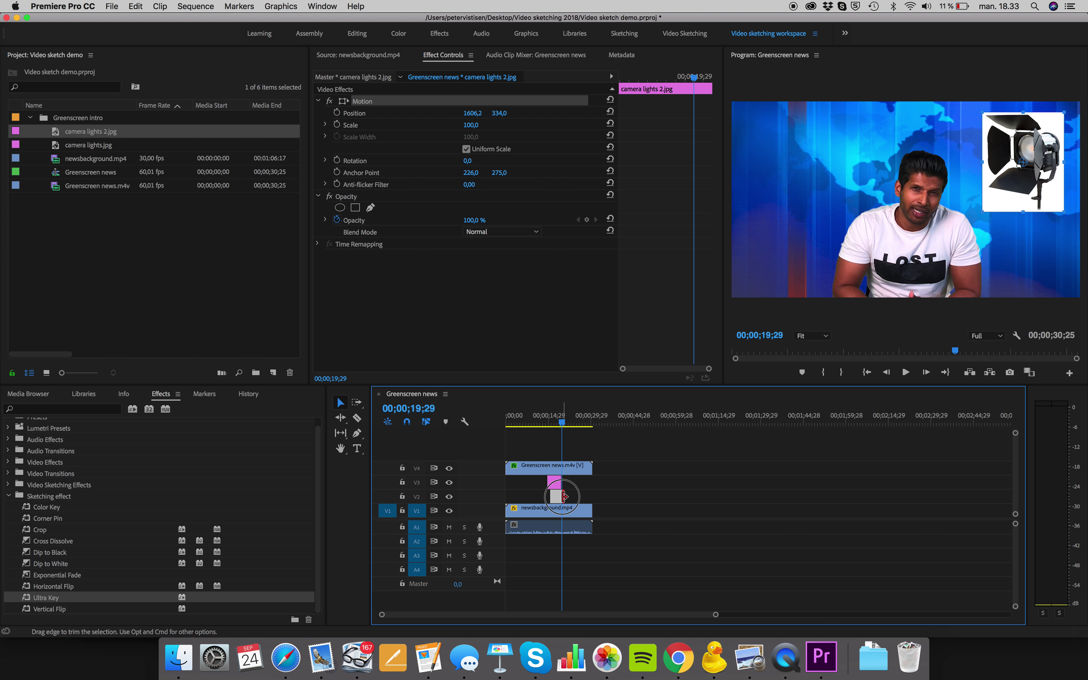
drag(564, 496, 592, 497)
Step: Play and scrub the sequence up to 00;00;26;23 to check the extended light image behind the man
click(556, 423)
key(space)
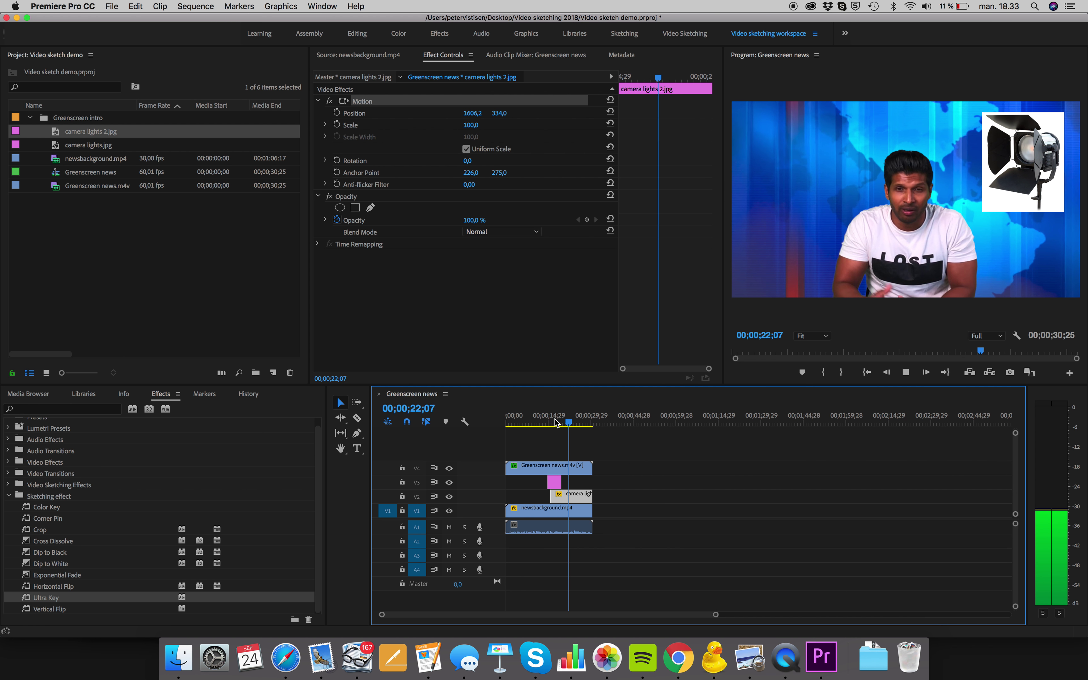
mouse_move(565, 422)
mouse_down()
mouse_move(555, 424)
mouse_move(569, 428)
mouse_up()
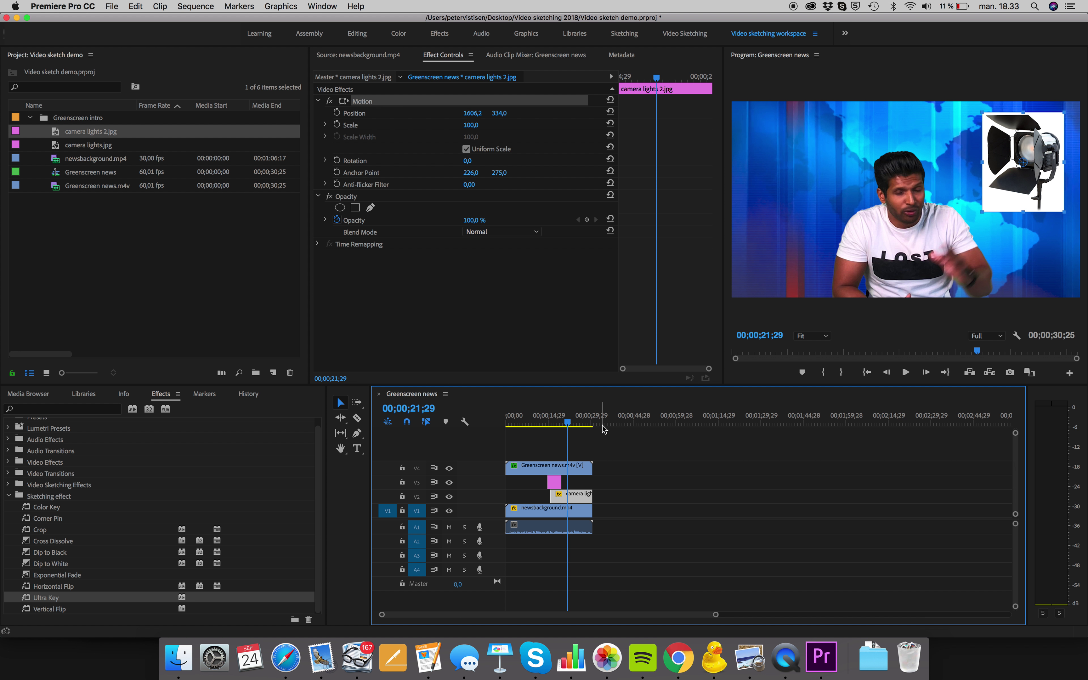
key(space)
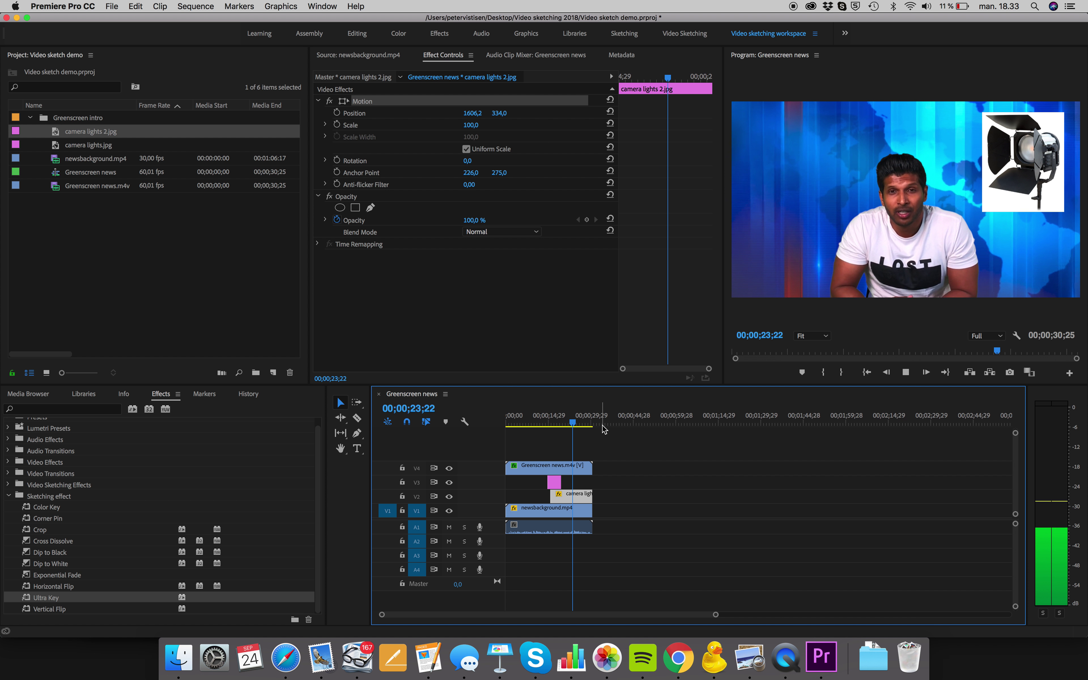
click(574, 425)
mouse_move(575, 426)
mouse_down()
mouse_move(539, 423)
mouse_move(581, 427)
mouse_up()
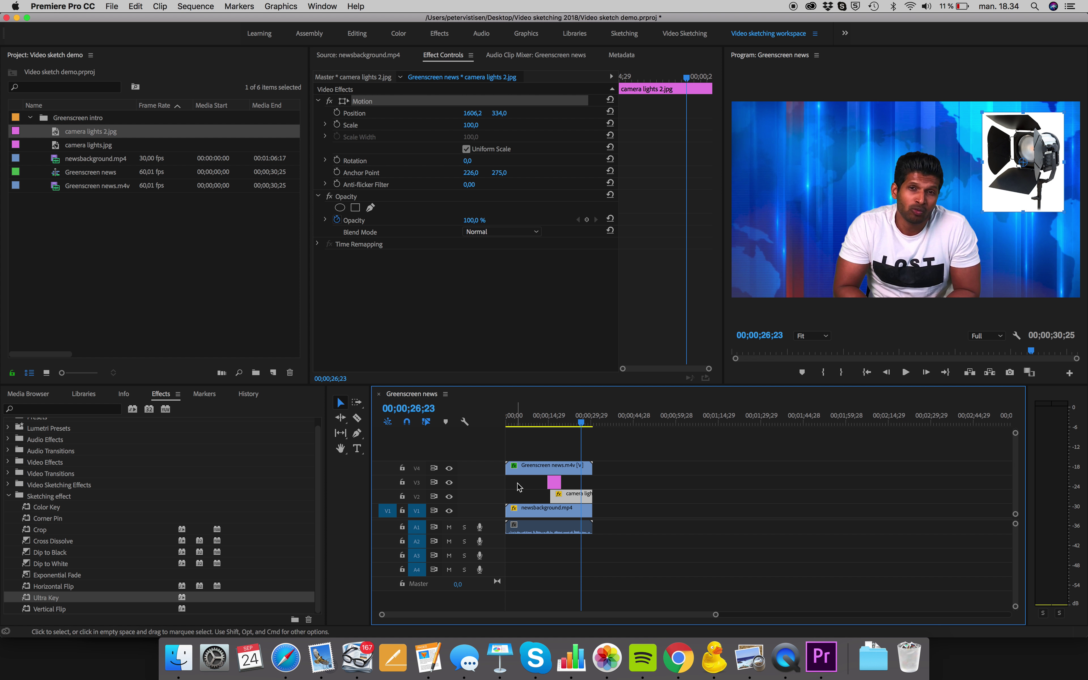
Step: Move the Greenscreen news.m4v clip up to track V6, leaving empty tracks above the two light images
click(556, 480)
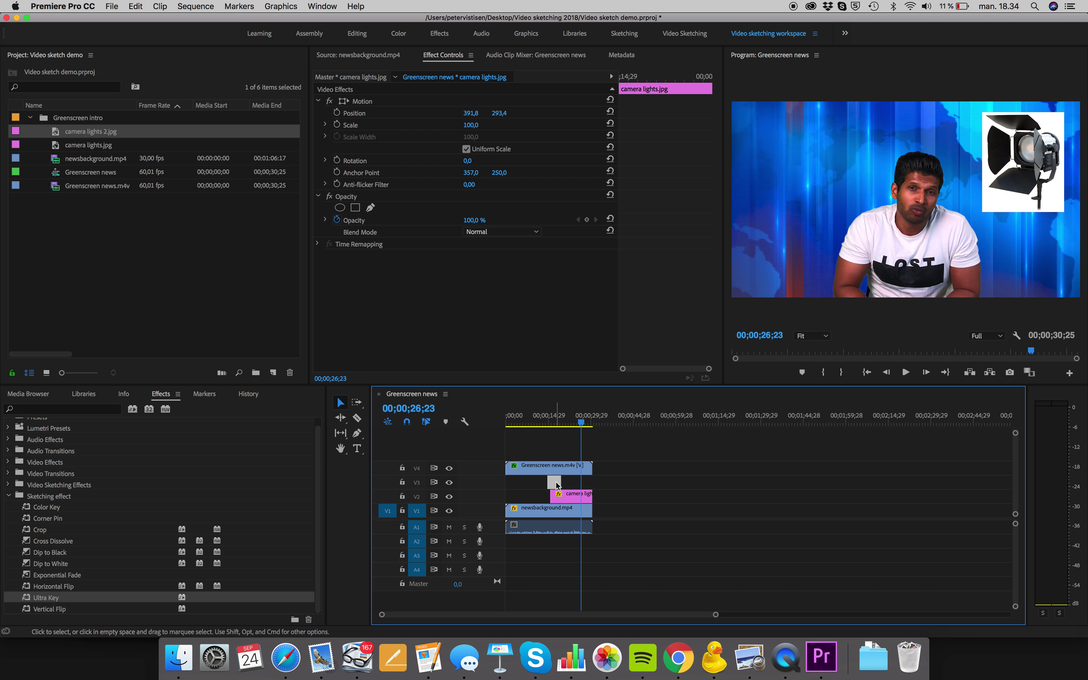
drag(539, 468, 539, 455)
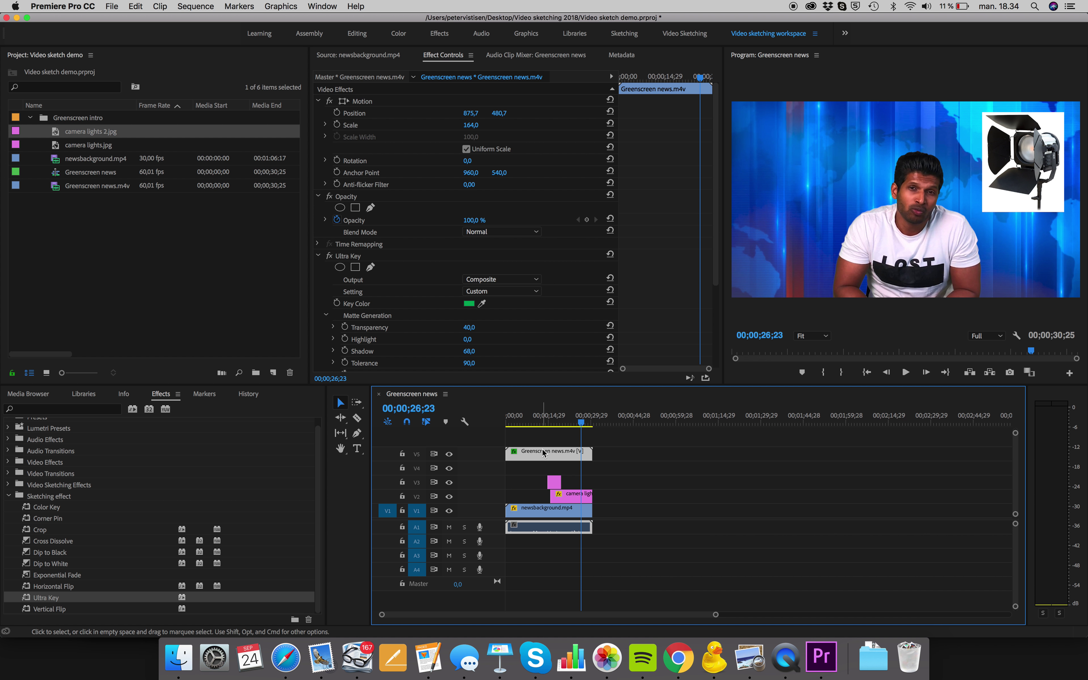
drag(543, 451, 543, 442)
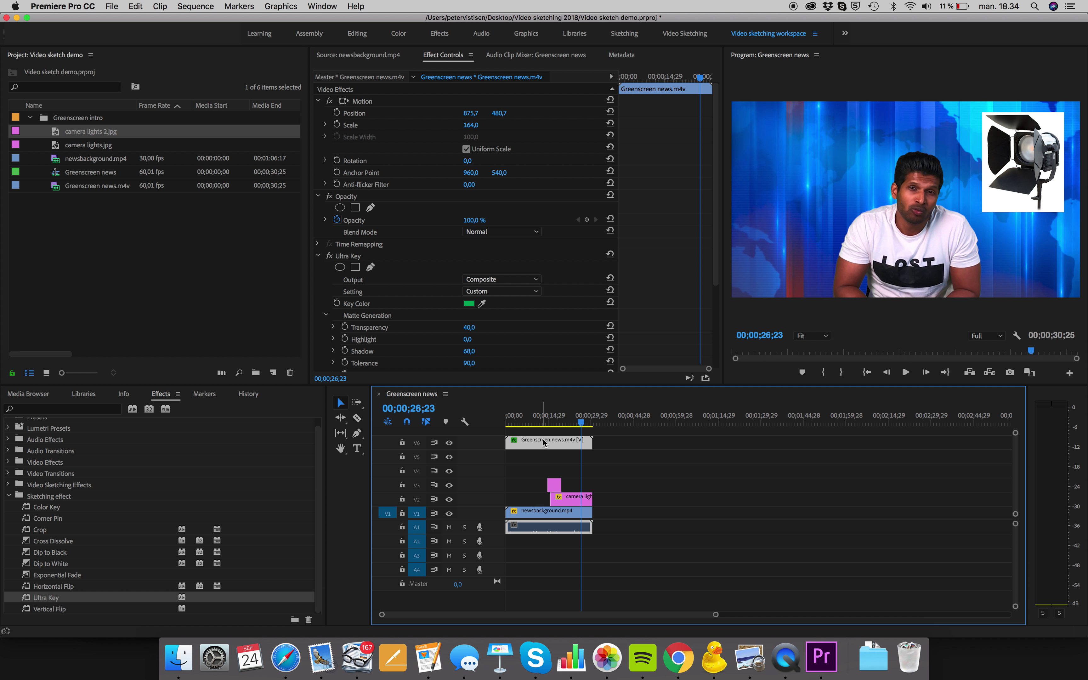
Step: Review the Ultra Key settings on the Greenscreen news clip and save the project
click(397, 256)
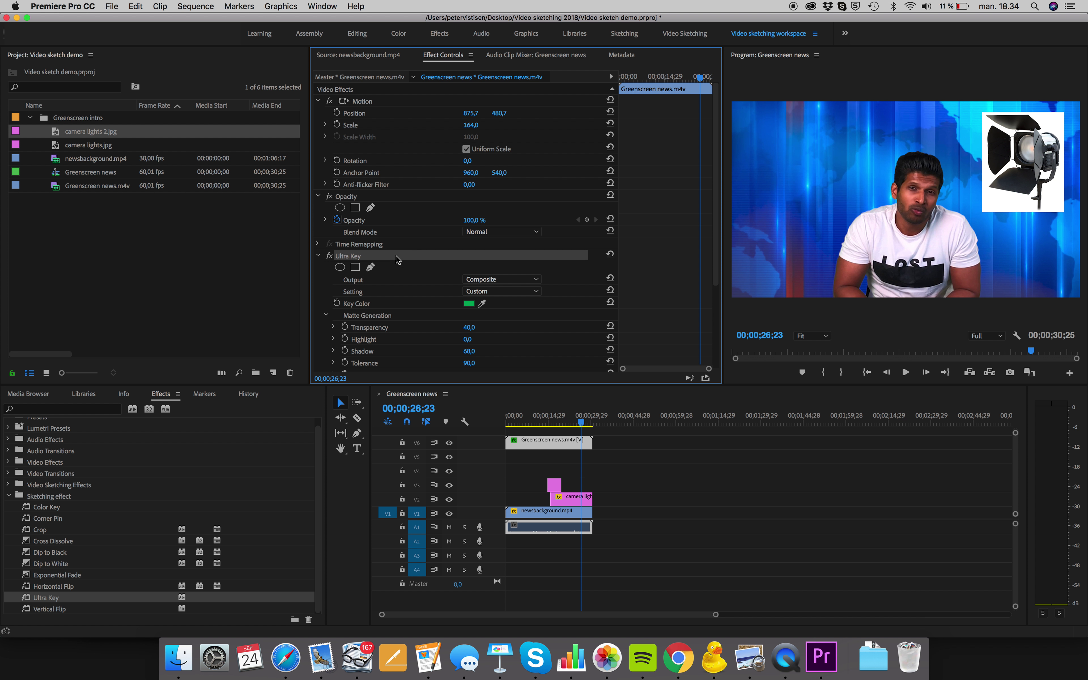
scroll(396, 260, down, 3)
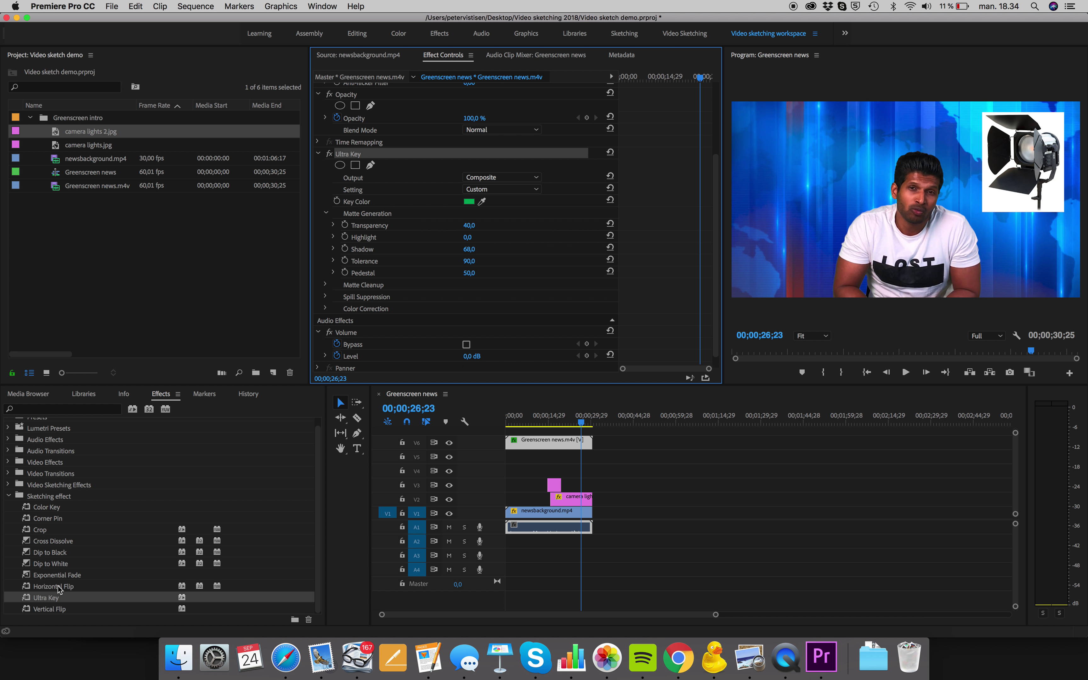
click(61, 508)
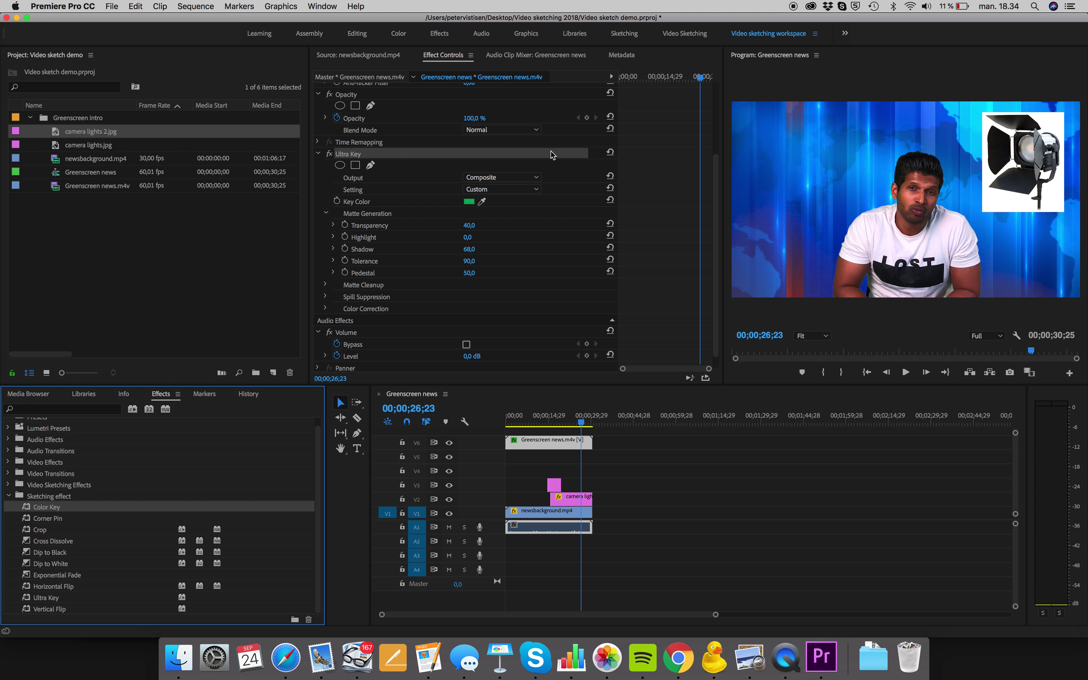
key(super+s)
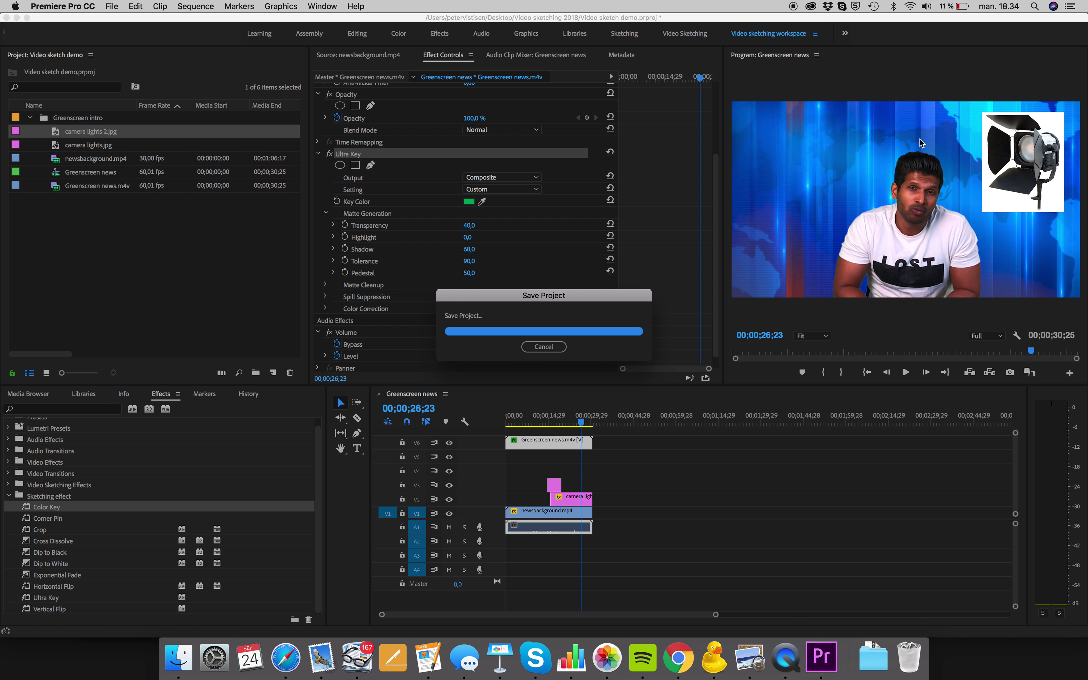